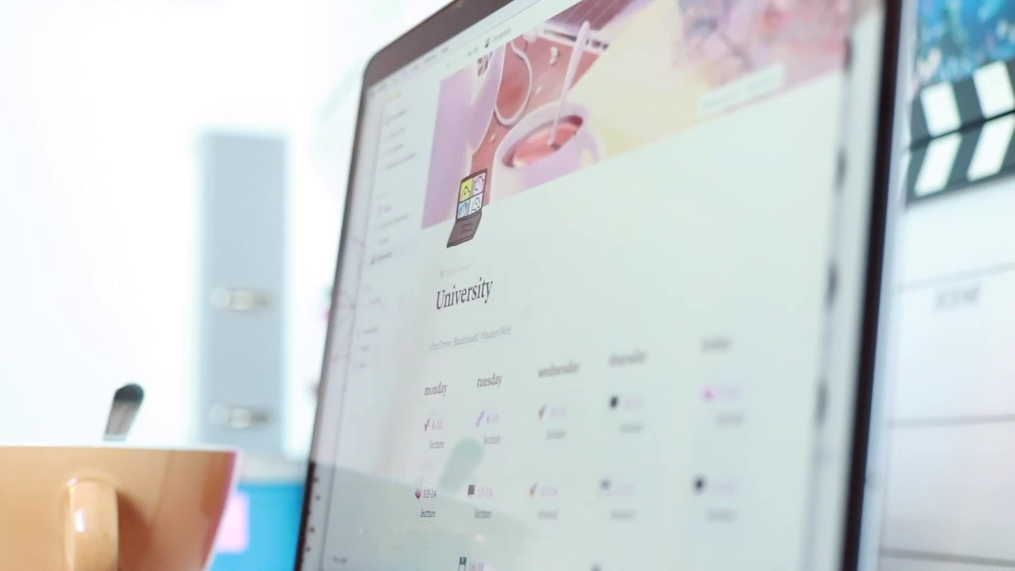
Open the English version of the Dashboard template from the Welcome page
scroll(581, 317, down, 10)
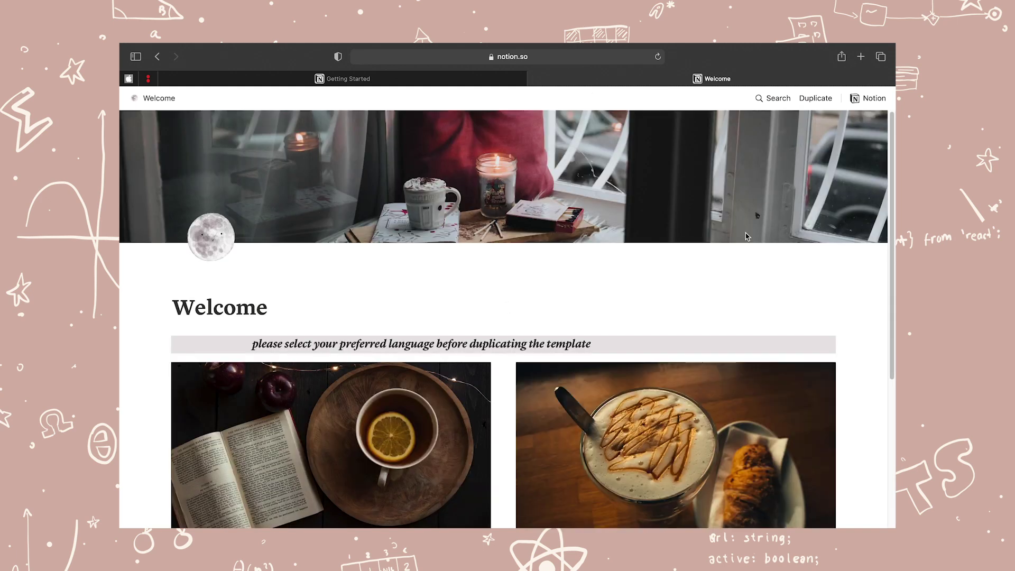
scroll(664, 235, down, 5)
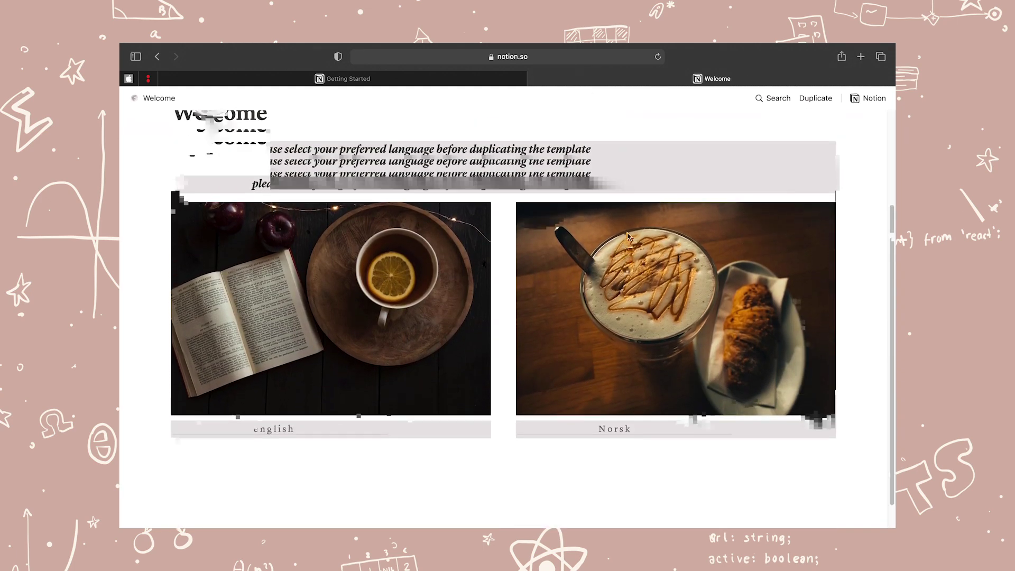
scroll(368, 357, up, 5)
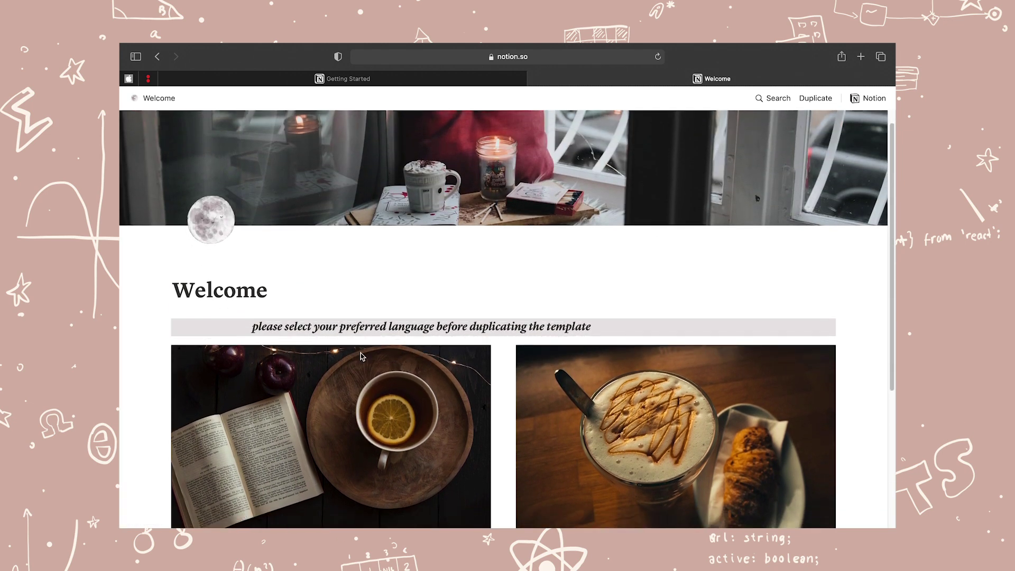
scroll(340, 288, down, 1)
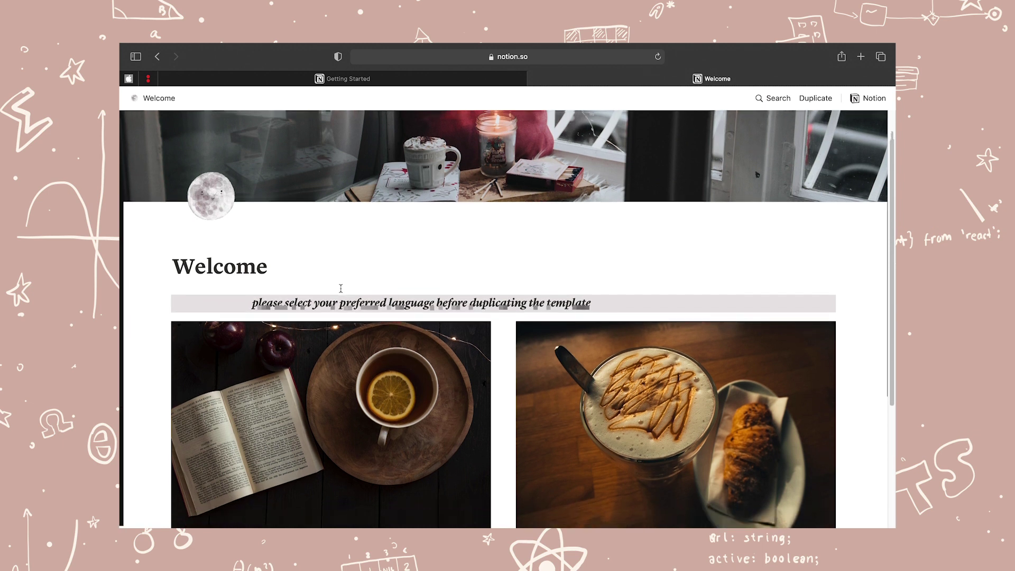
scroll(340, 288, down, 3)
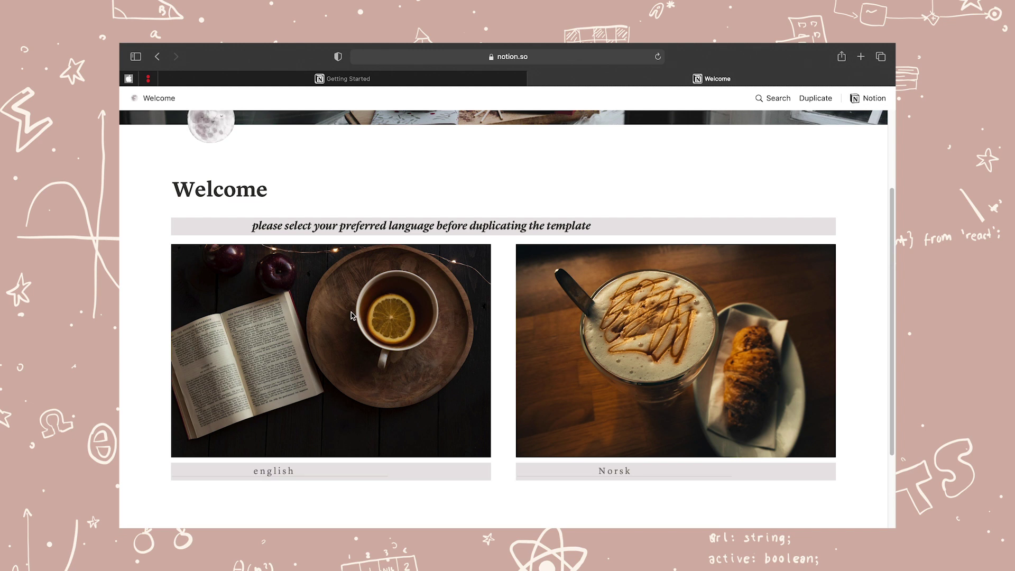
click(288, 471)
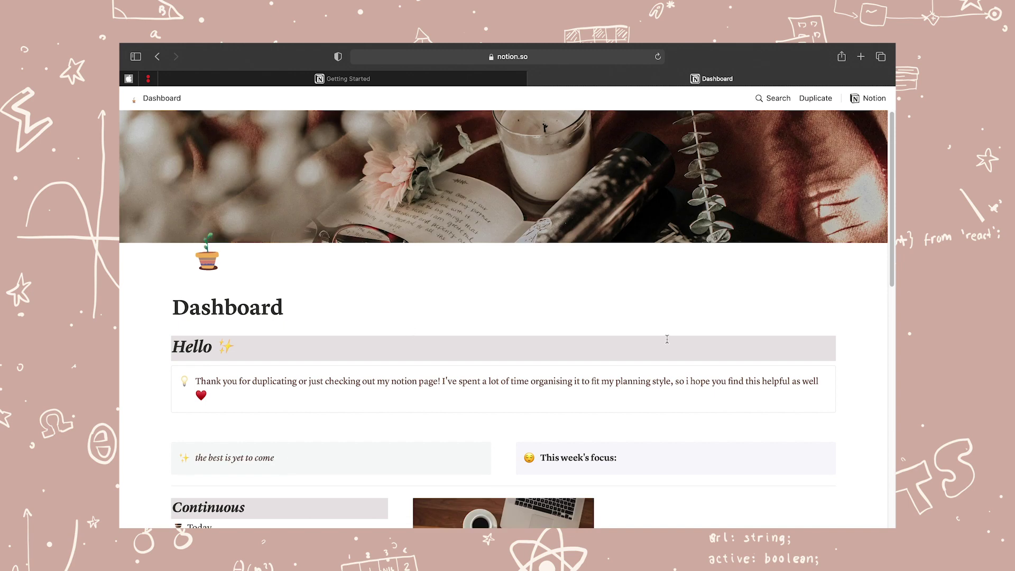
Duplicate the Dashboard template into the New Notion workspace
scroll(667, 338, down, 8)
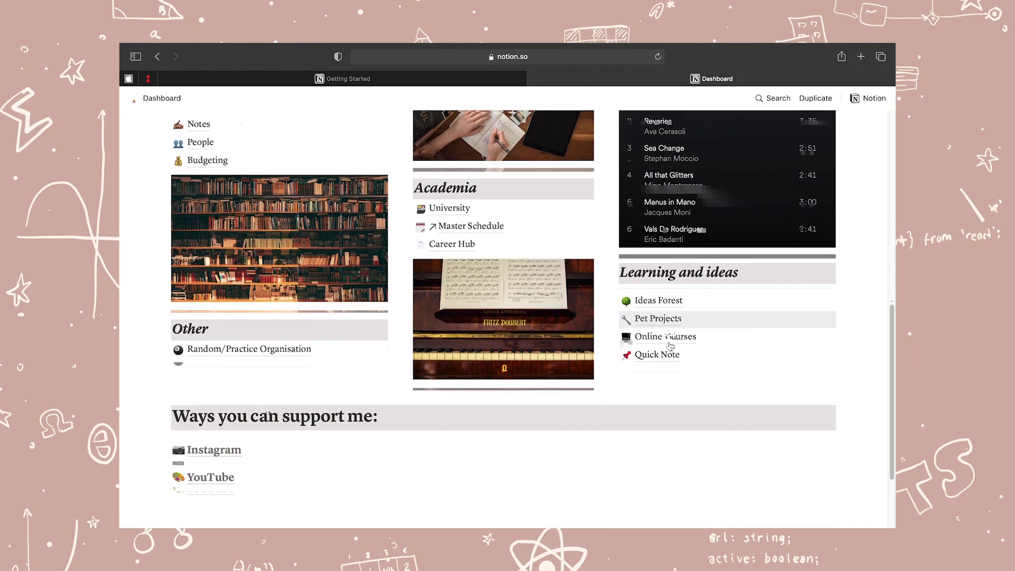
scroll(670, 346, up, 10)
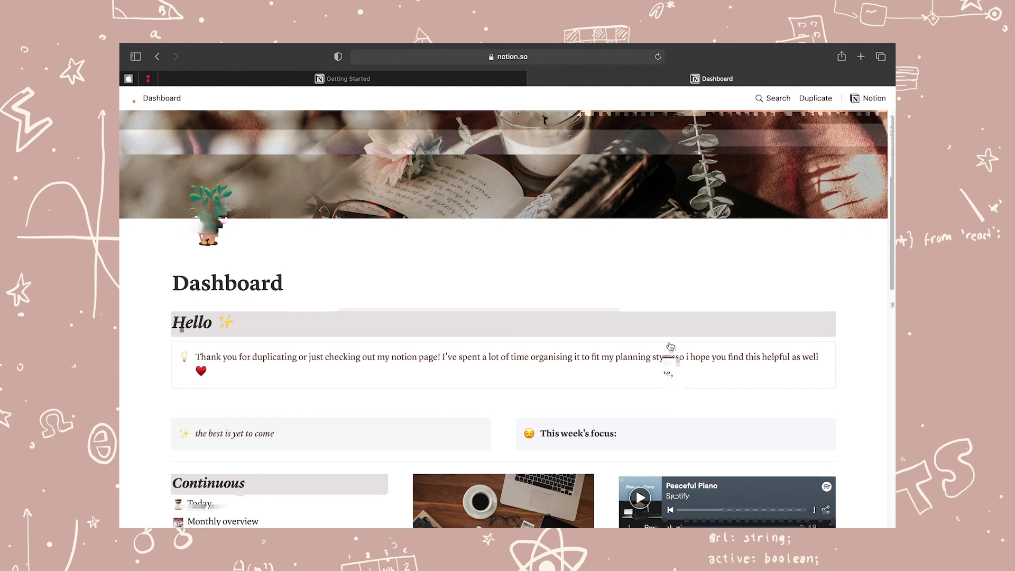
scroll(670, 347, up, 2)
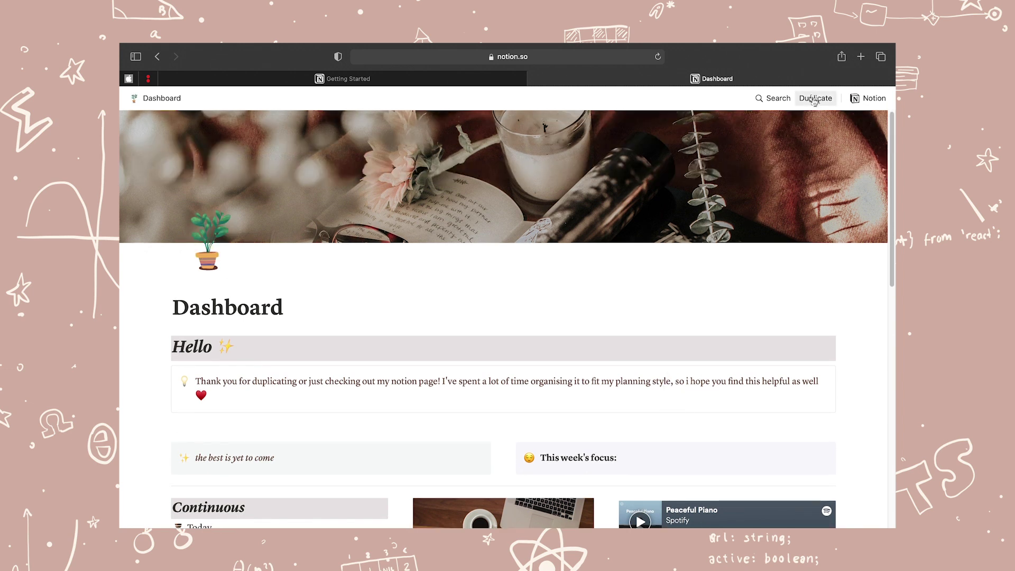
click(815, 101)
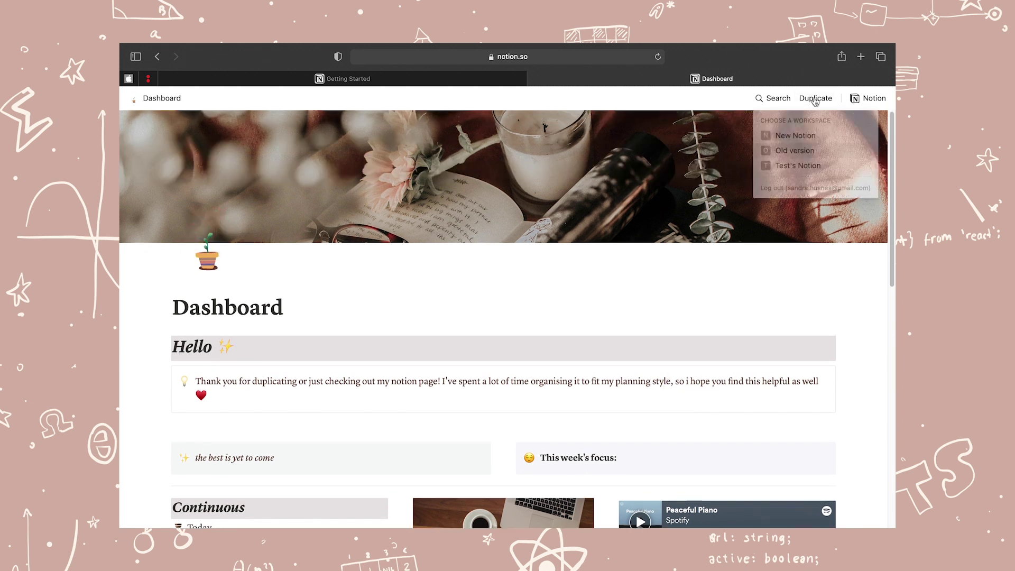
click(804, 137)
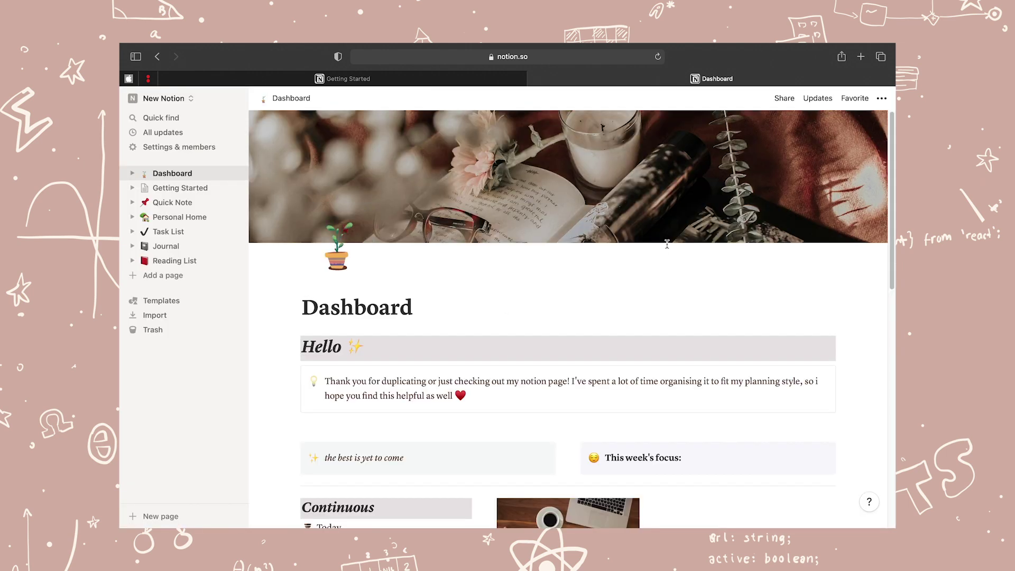
Scroll the duplicated Dashboard to find the Hello heading and thank-you callout
scroll(457, 304, down, 2)
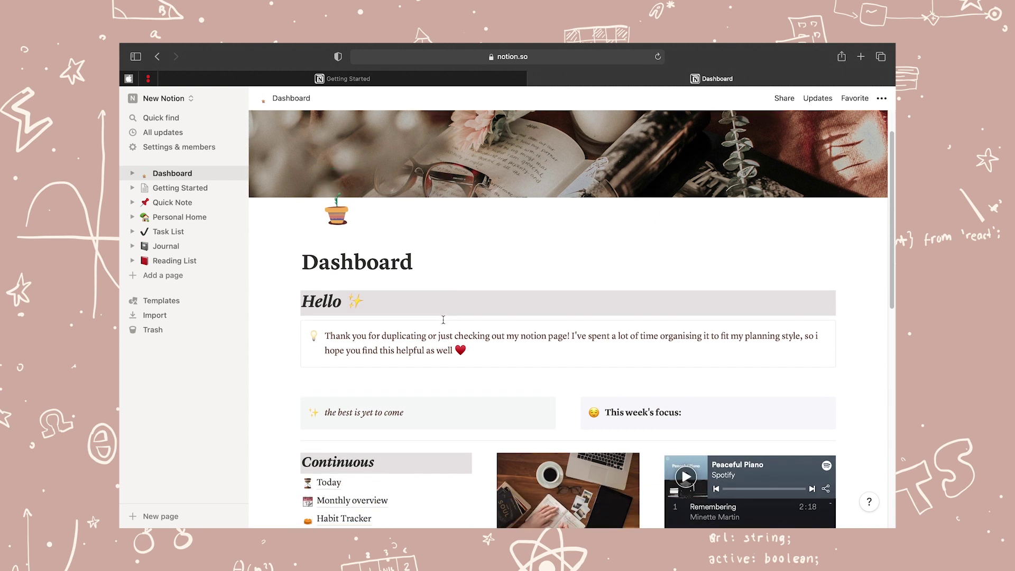
scroll(846, 325, down, 10)
scroll(777, 283, up, 5)
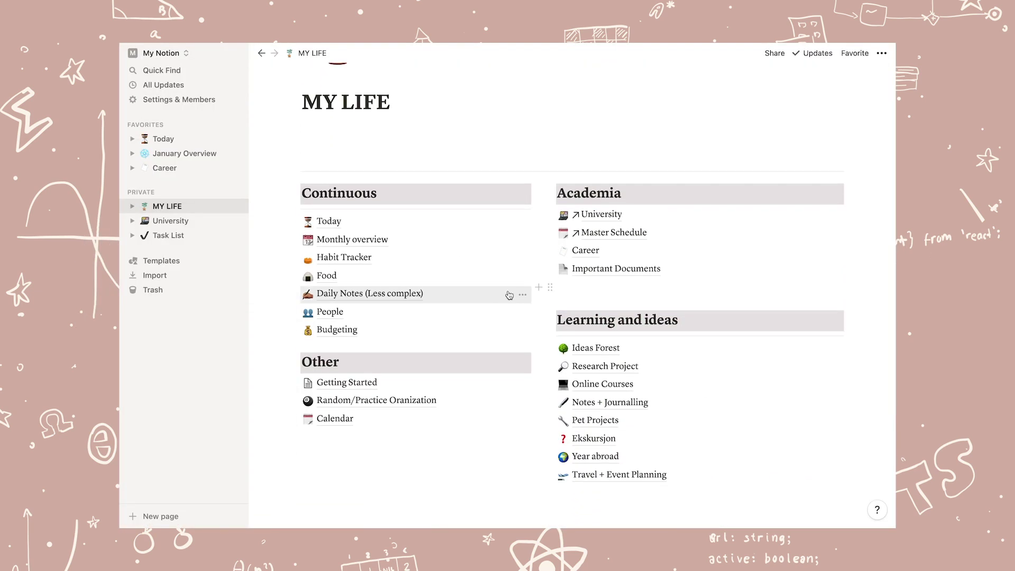
Type the section lines 'academia', 'music' and 'other' on the main page
text(academia)
key(Return)
text(music)
key(Return)
text(other)
Insert an image block on the DASHBOARD page for the section photos
scroll(529, 317, down, 3)
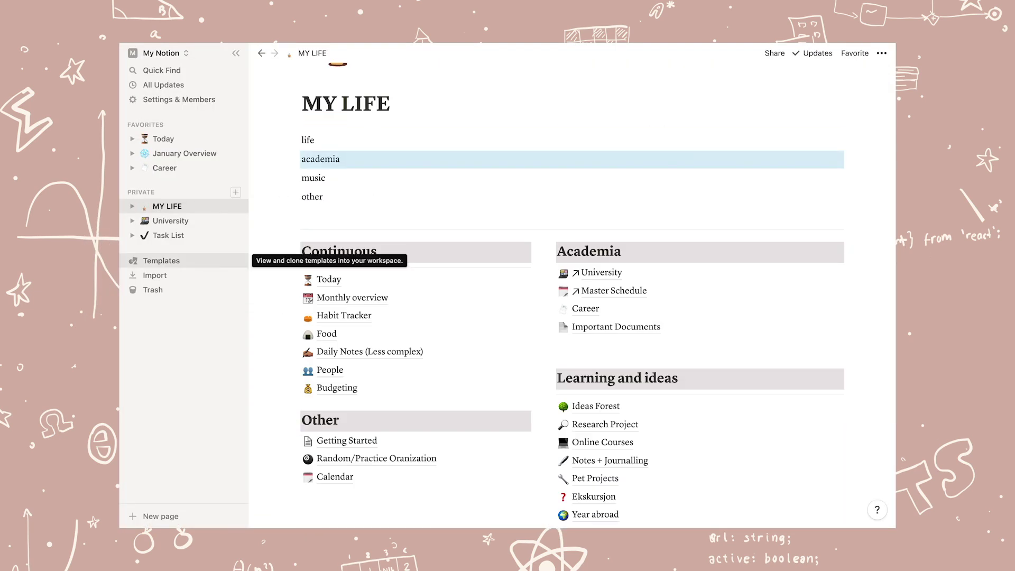
text(DASHBOARD)
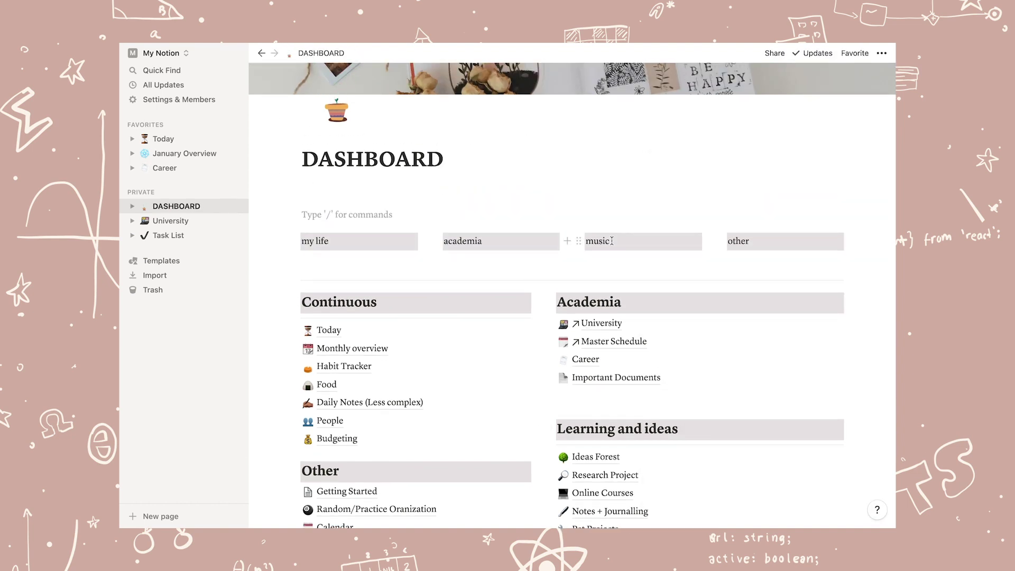
text(/image)
key(Return)
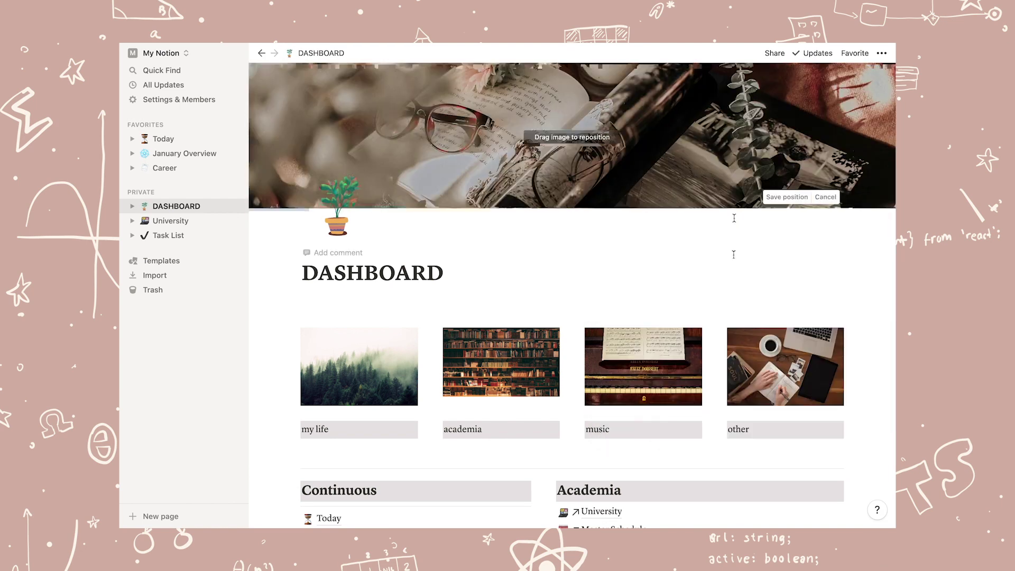
scroll(294, 400, down, 6)
scroll(293, 400, up, 2)
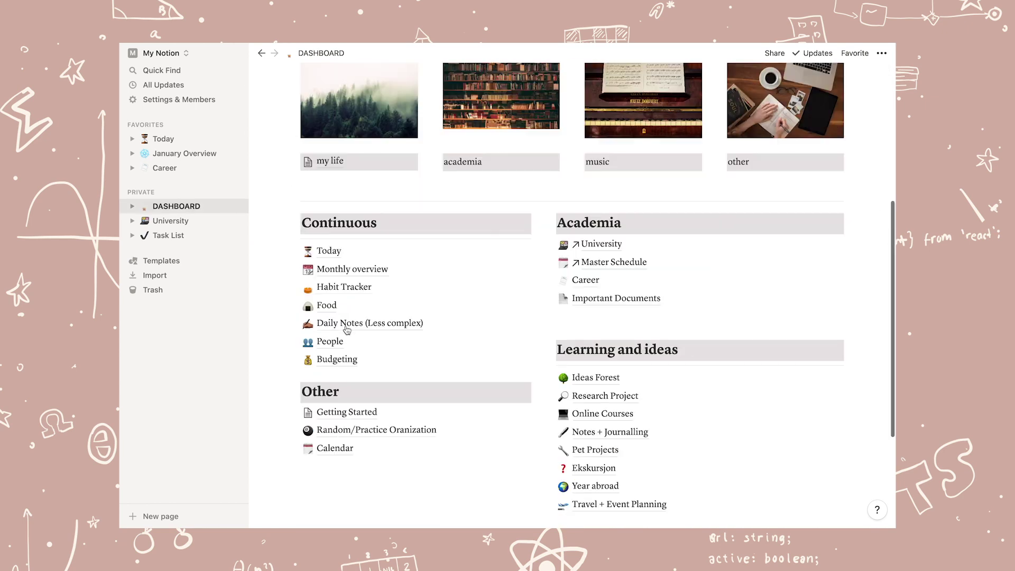
scroll(593, 368, up, 4)
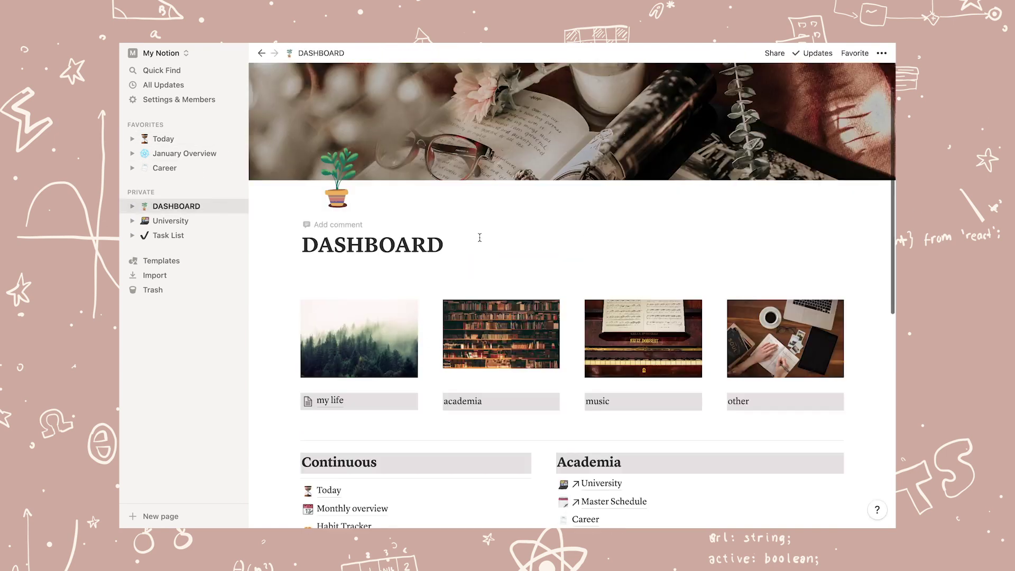
scroll(528, 328, down, 8)
scroll(620, 320, up, 3)
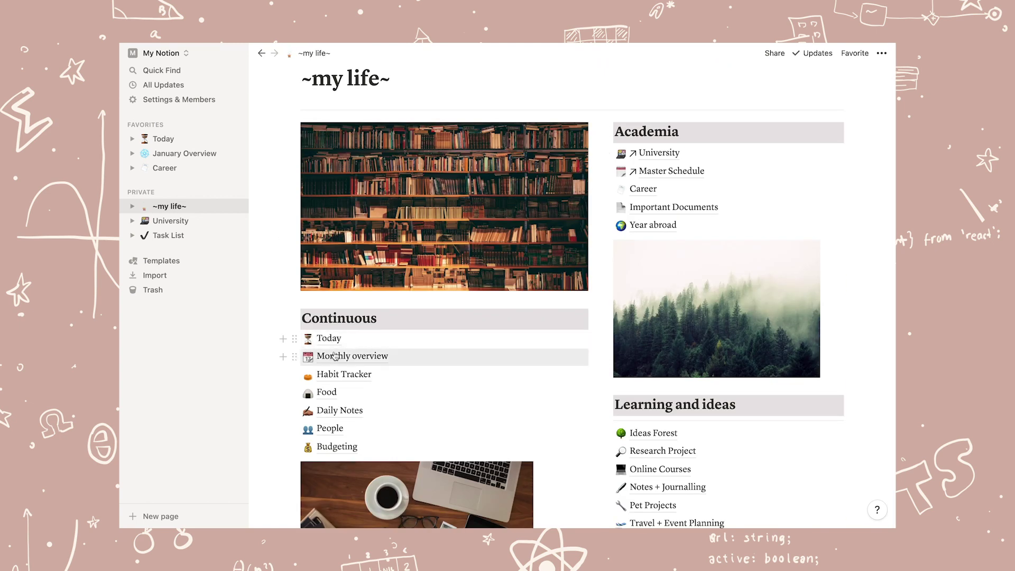
Add a view to the Daily tracker, recolour a heading, and open ~my life~ for renaming
click(328, 338)
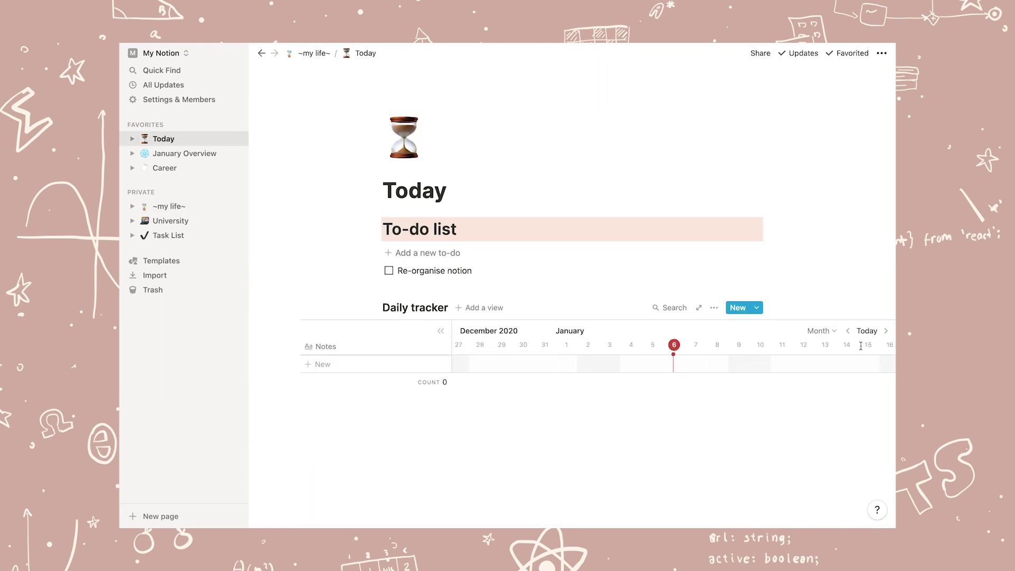
click(881, 53)
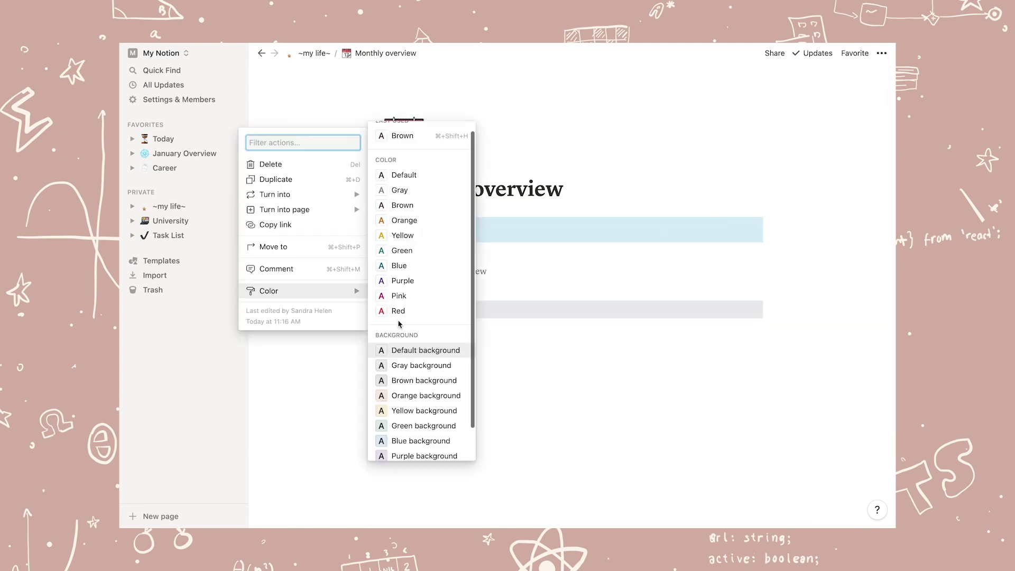
click(169, 206)
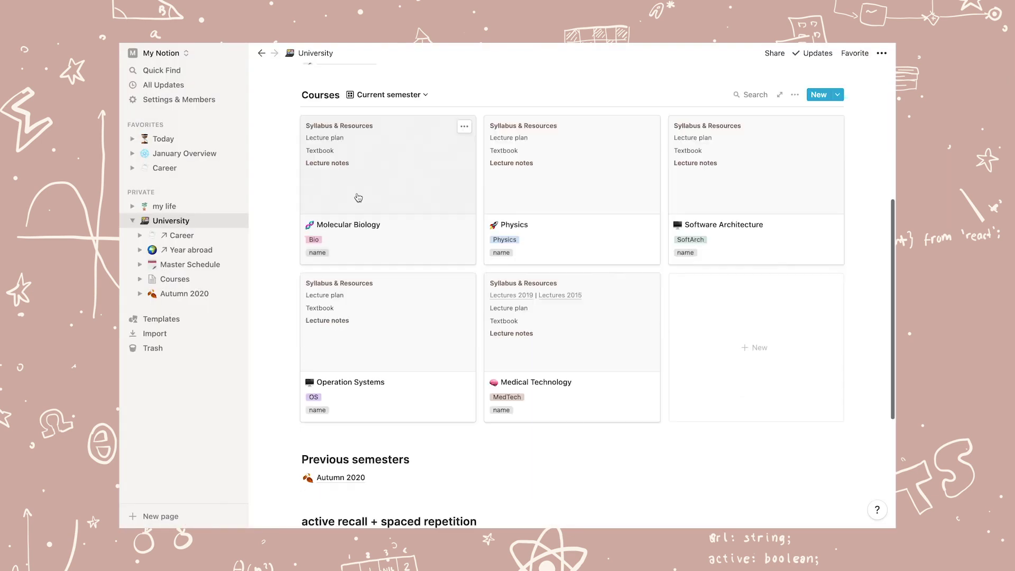
Confirm the 'Day 1' property on the Master Schedule's Spaced Repetition view
scroll(490, 317, up, 10)
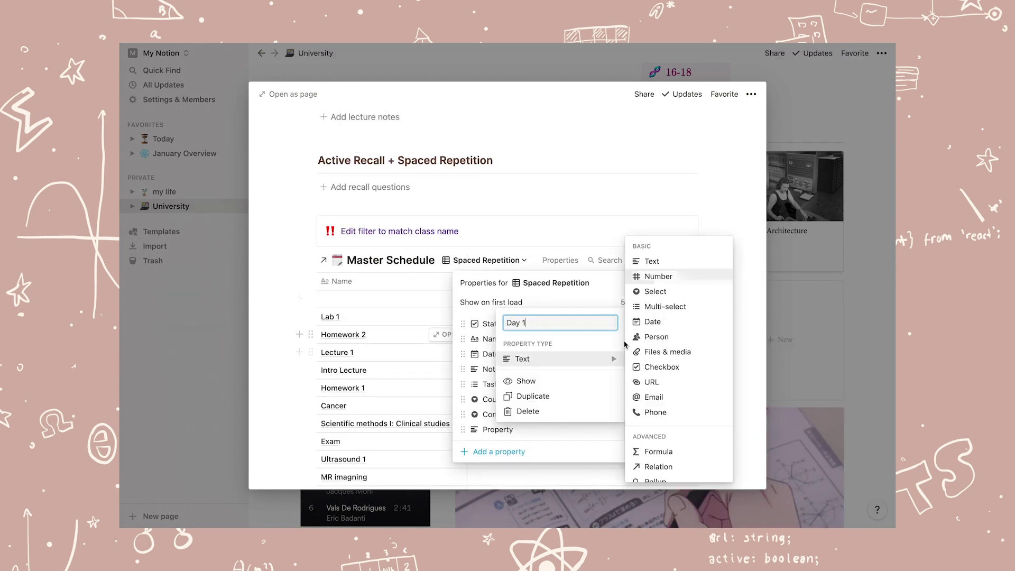
key(Escape)
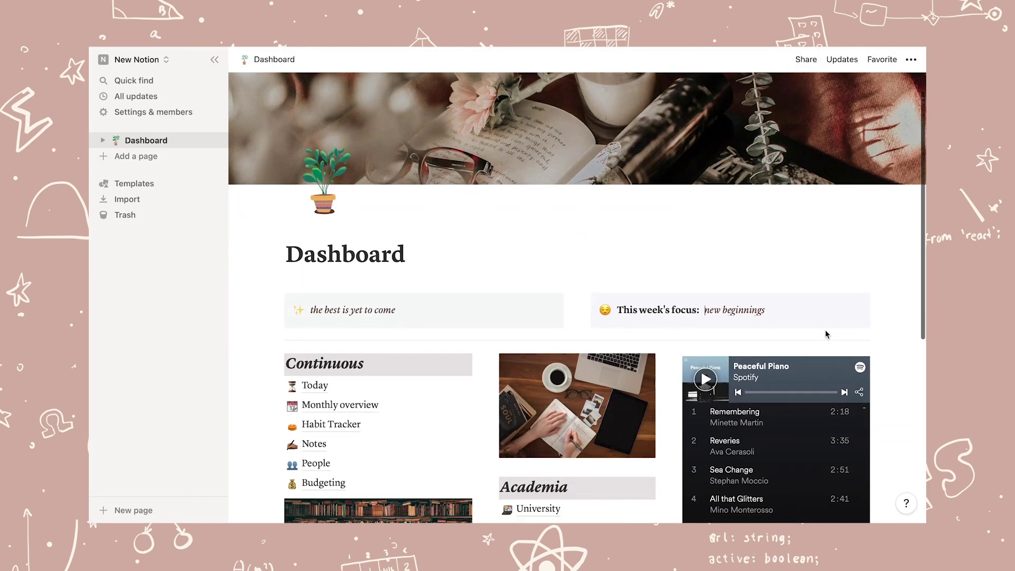
scroll(827, 334, down, 3)
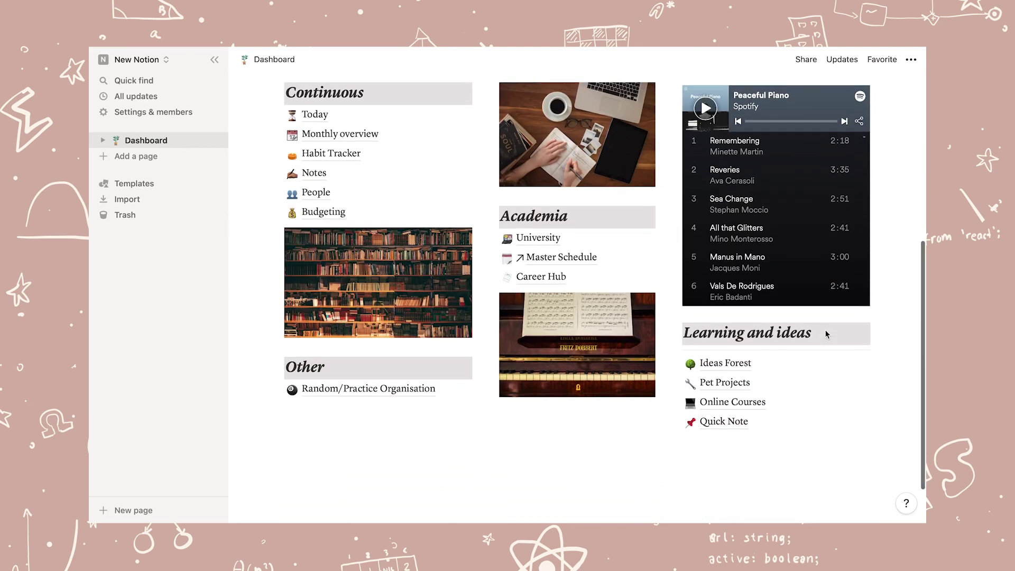
Scroll the Dashboard to locate the Today link under Continuous
scroll(827, 334, up, 4)
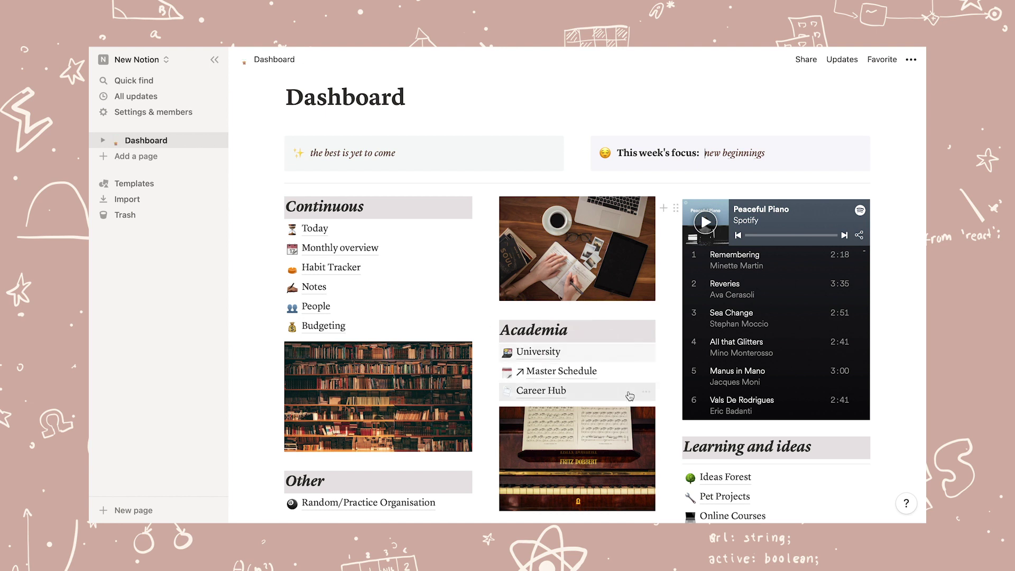
scroll(630, 395, down, 2)
scroll(630, 395, down, 3)
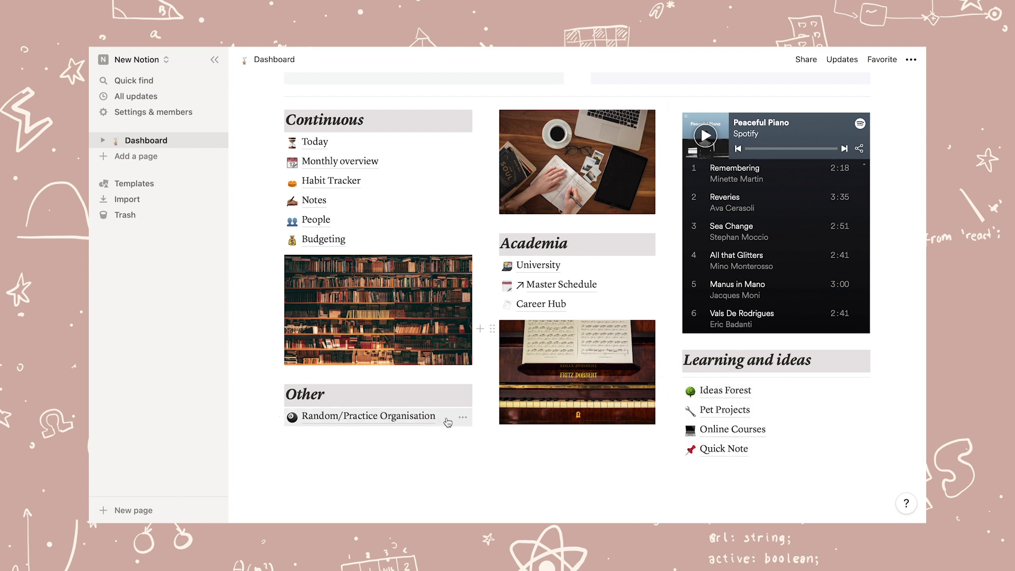
scroll(485, 434, up, 2)
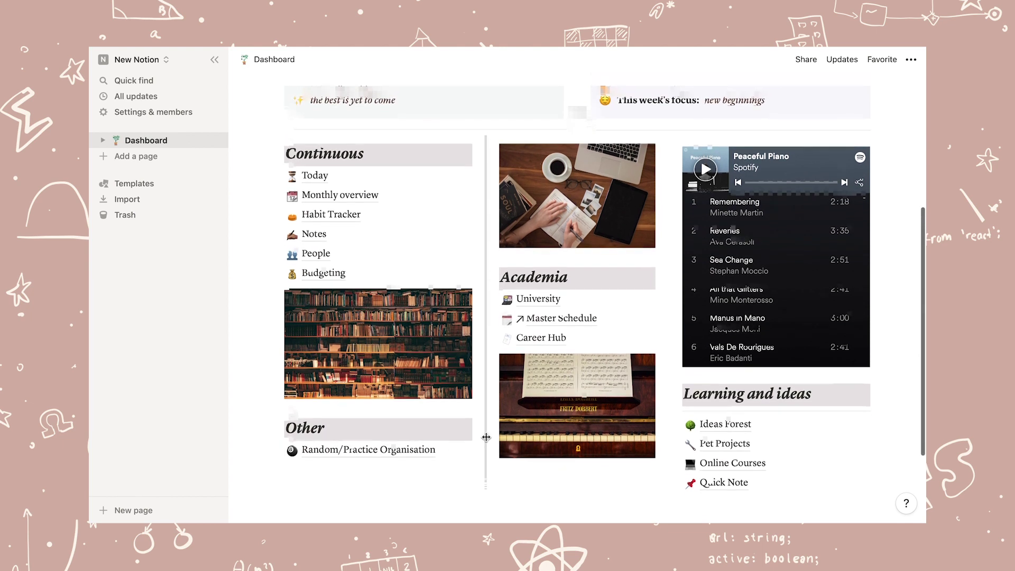
scroll(486, 437, up, 1)
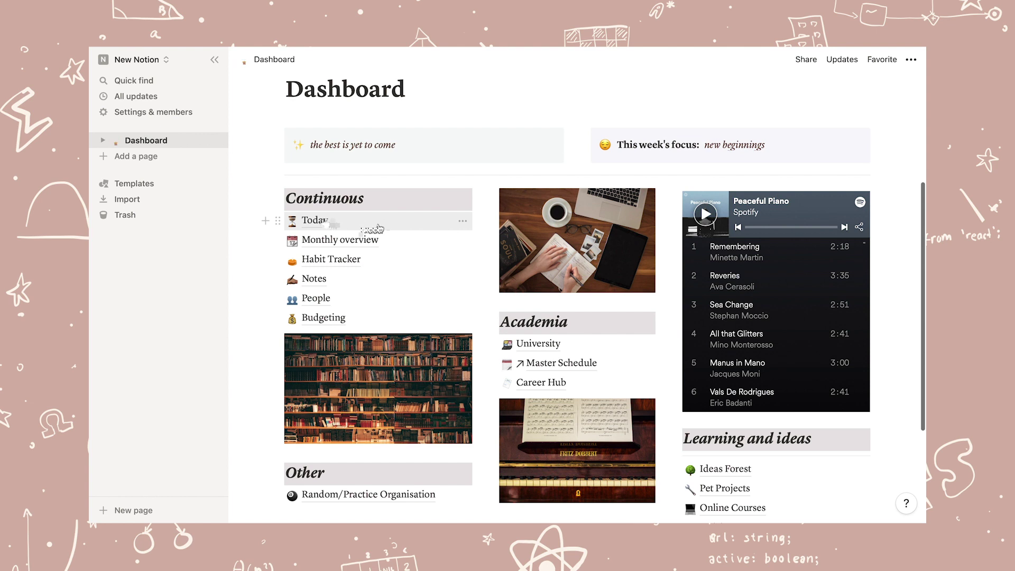
On the Today page, add two empty to-dos and then delete them
click(315, 221)
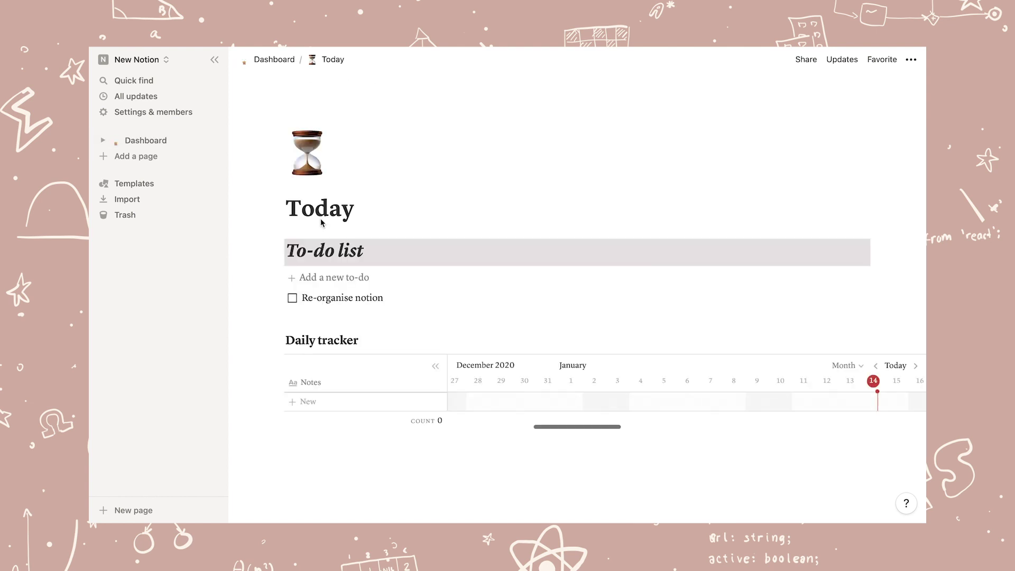
click(305, 283)
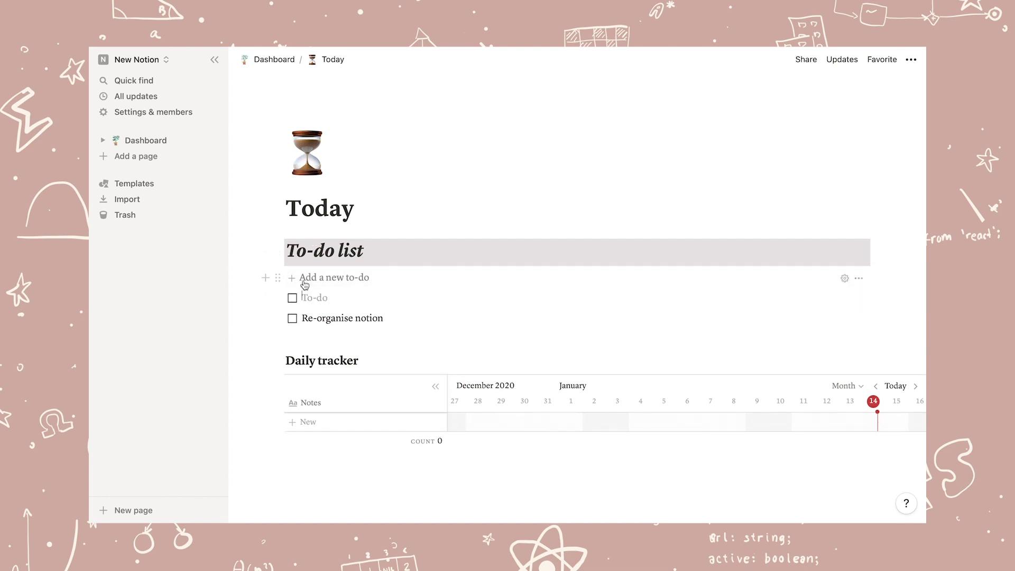
click(305, 284)
drag(275, 293, 322, 324)
key(BackSpace)
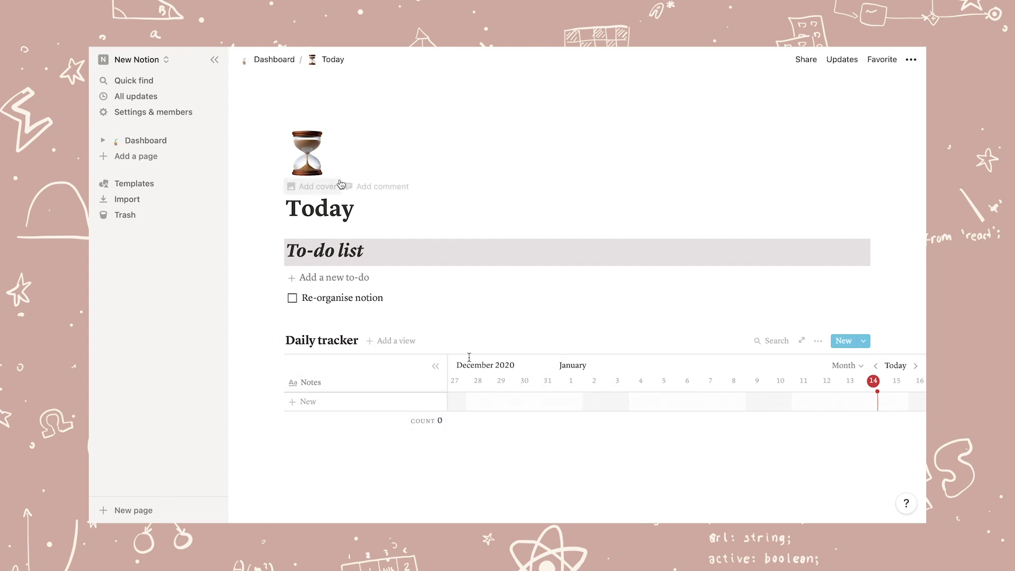
In Monthly overview, keep January Overview under This month and open it
click(281, 65)
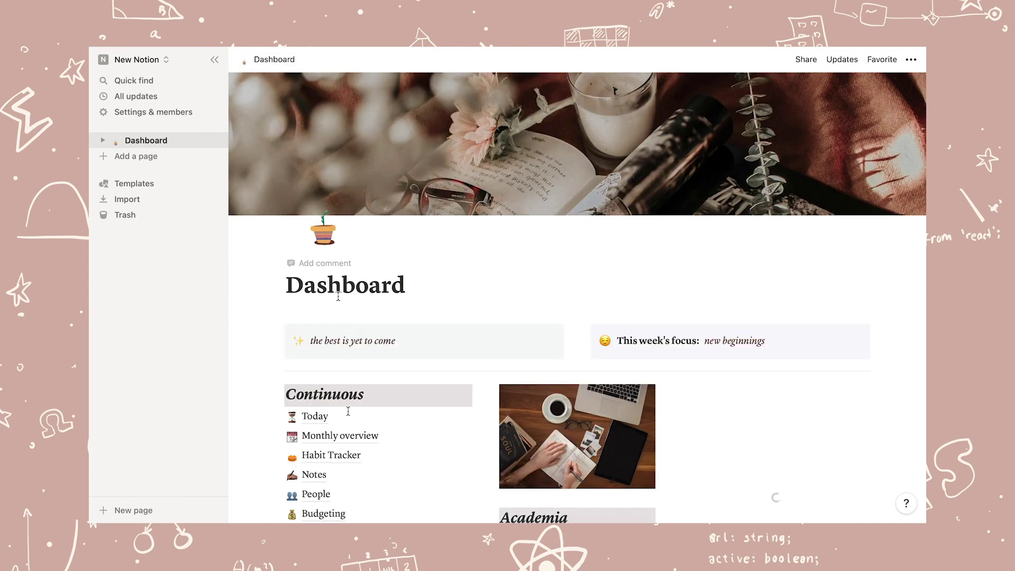
click(340, 436)
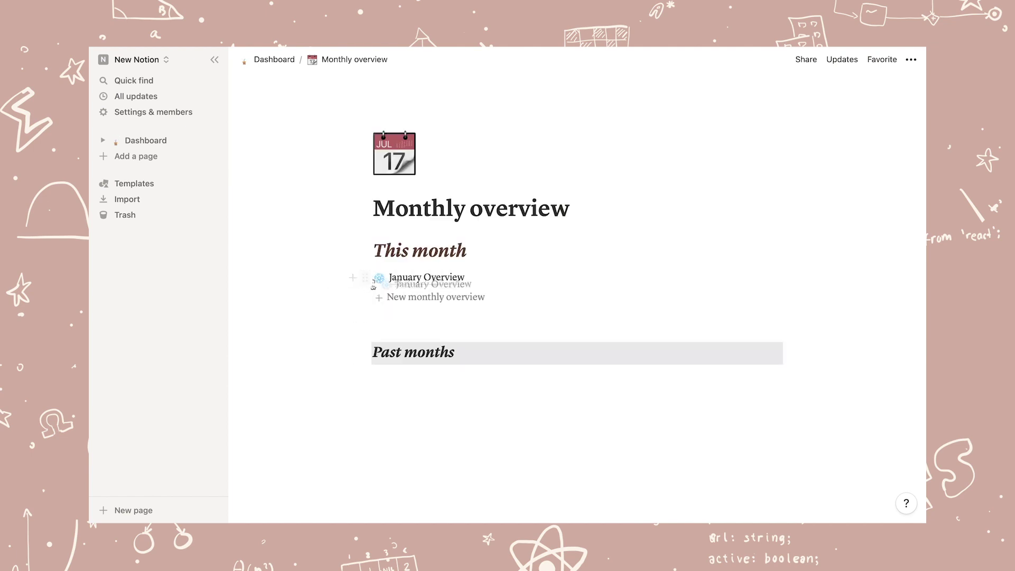
drag(373, 282, 381, 372)
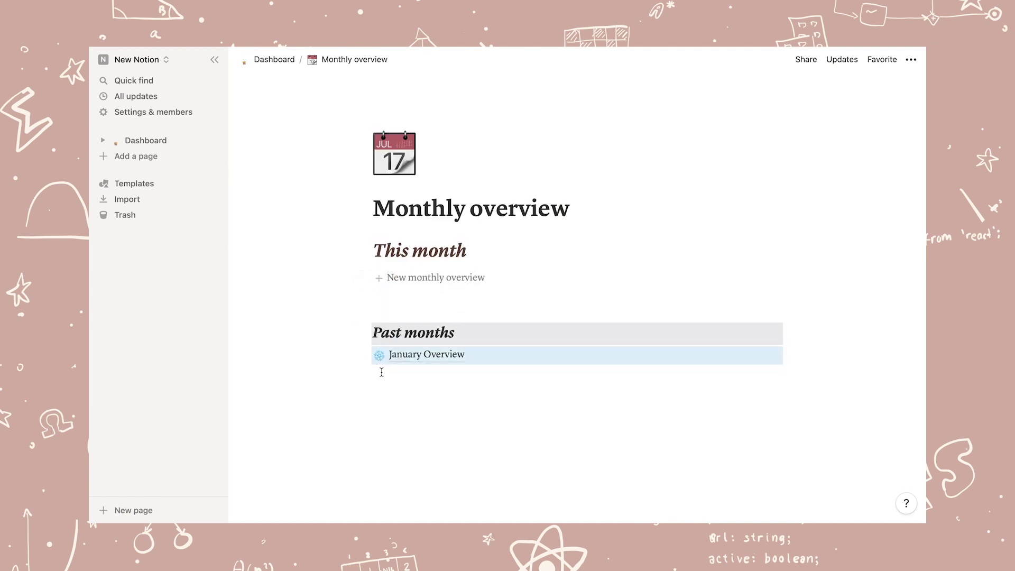
drag(367, 356, 372, 275)
click(407, 276)
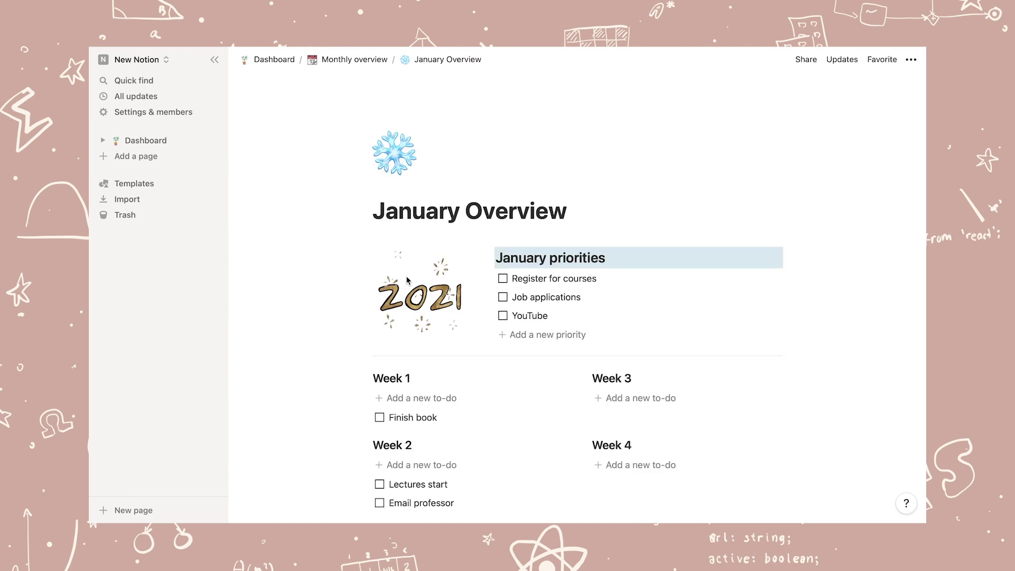
scroll(536, 307, down, 3)
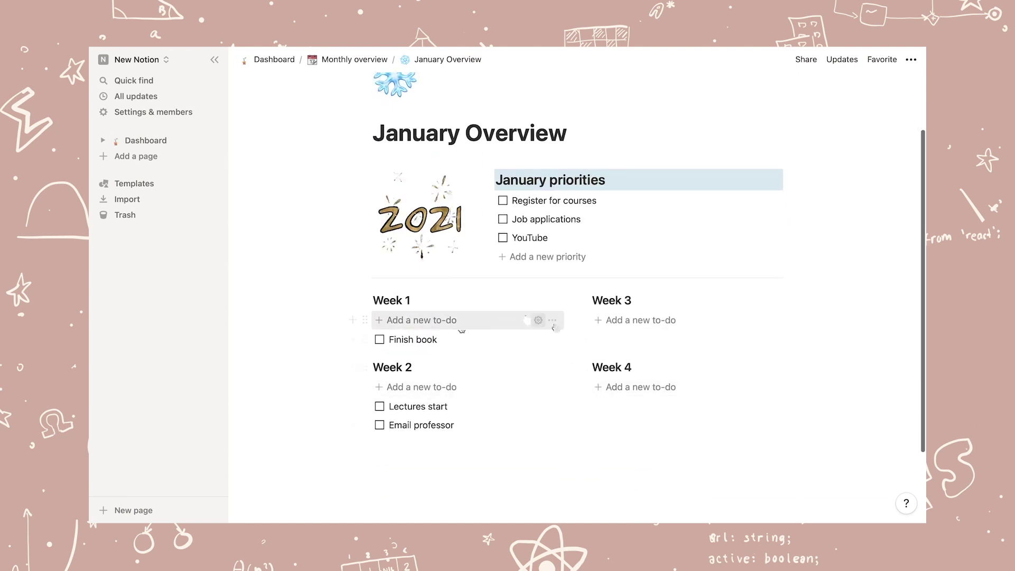
scroll(381, 328, up, 2)
Rename the Habit Tracker's Yoga column to Dance
click(274, 60)
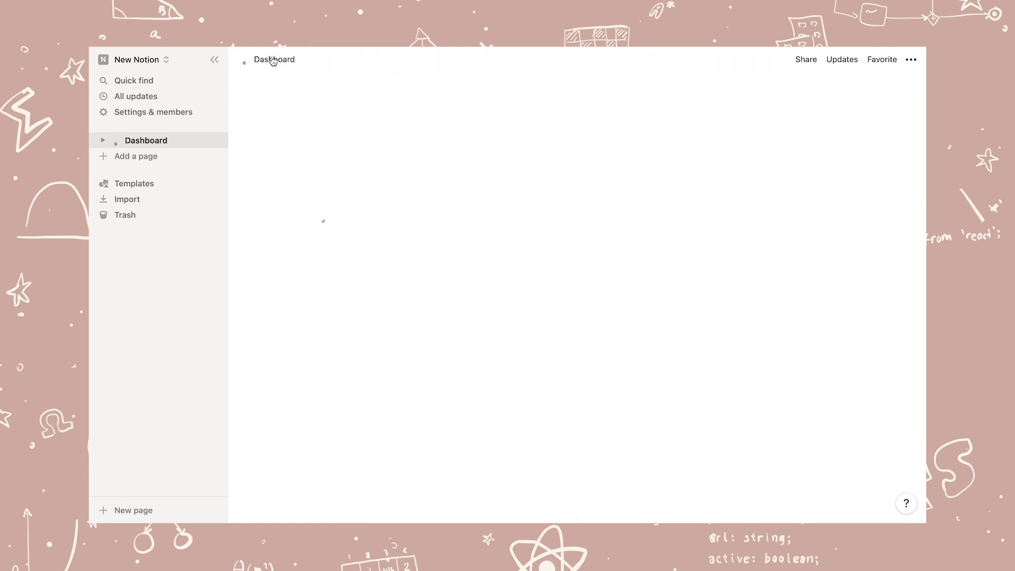
scroll(339, 376, down, 3)
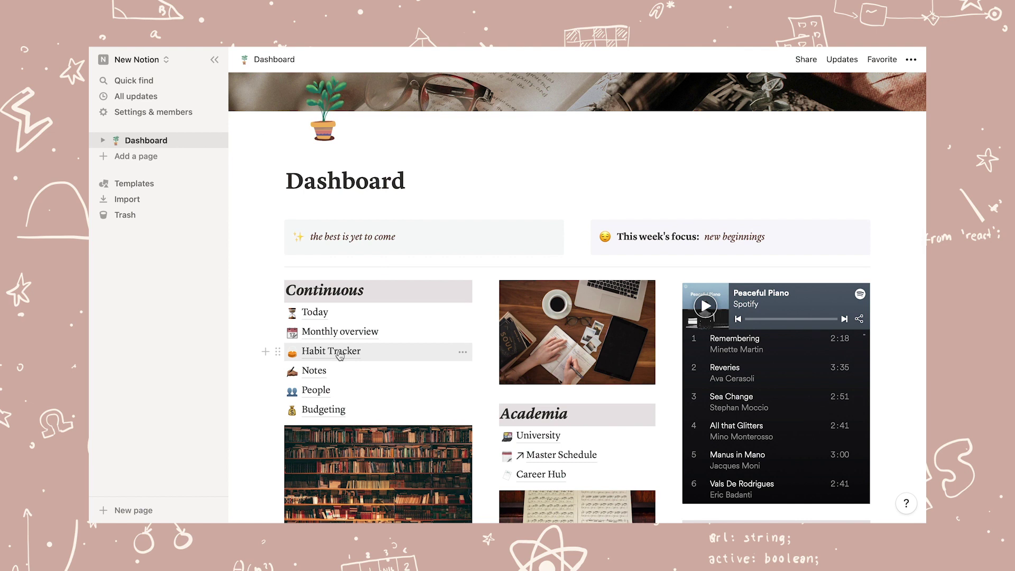
click(339, 354)
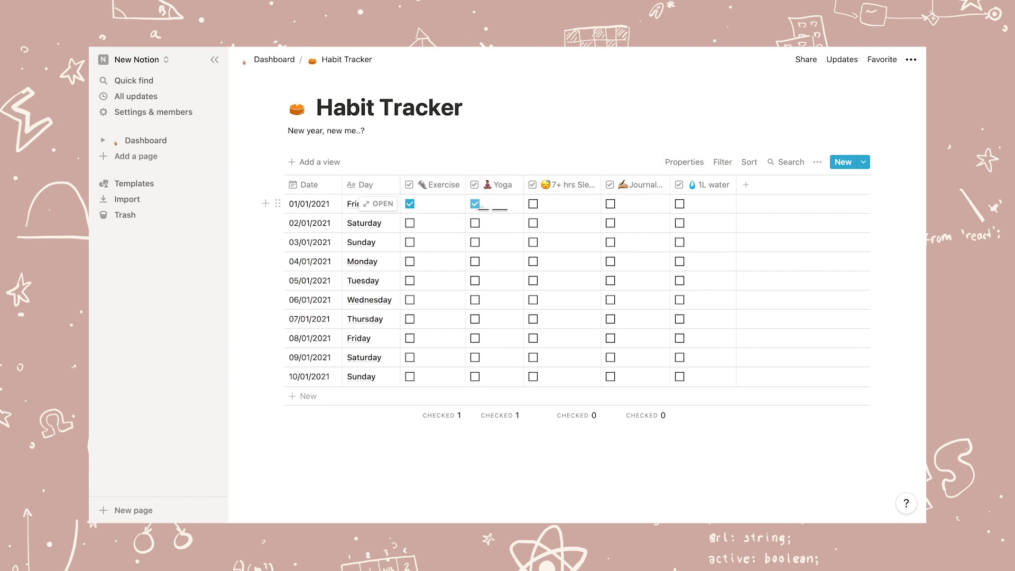
click(500, 186)
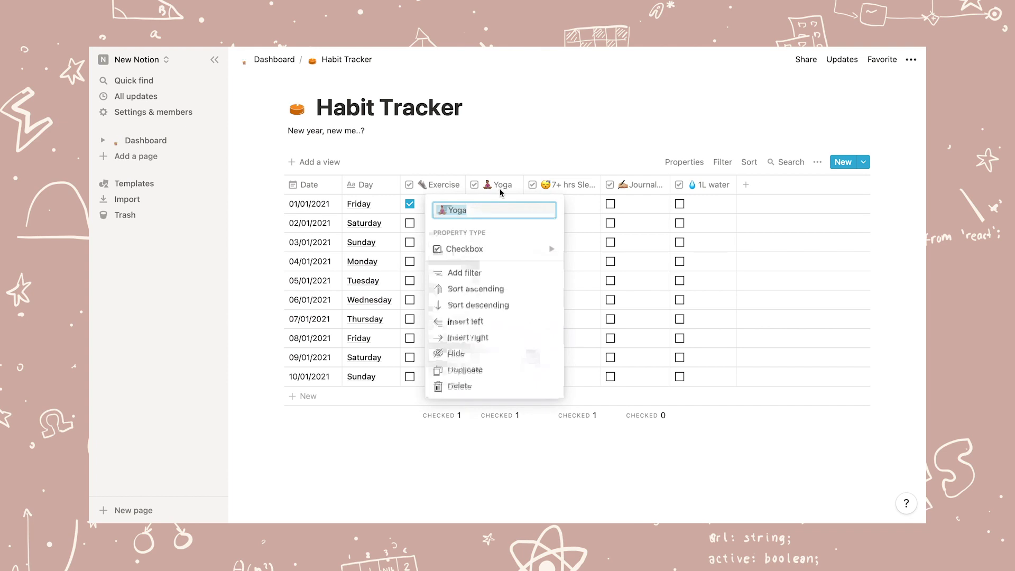
text(Yog)
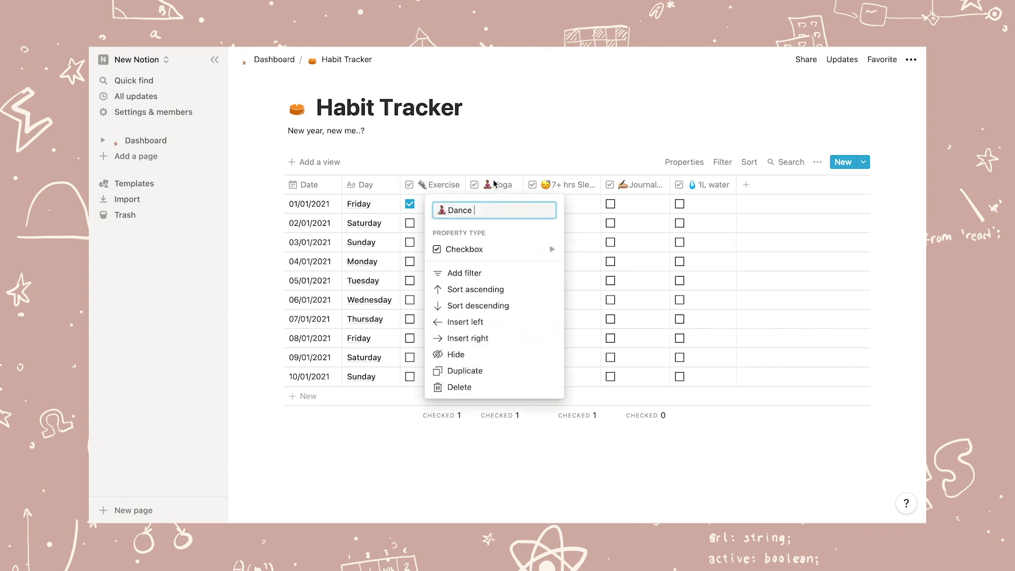
key(Return)
Preview the Vegetable Lo Mein for Two recipe in Notes, then return to the Dashboard
click(279, 60)
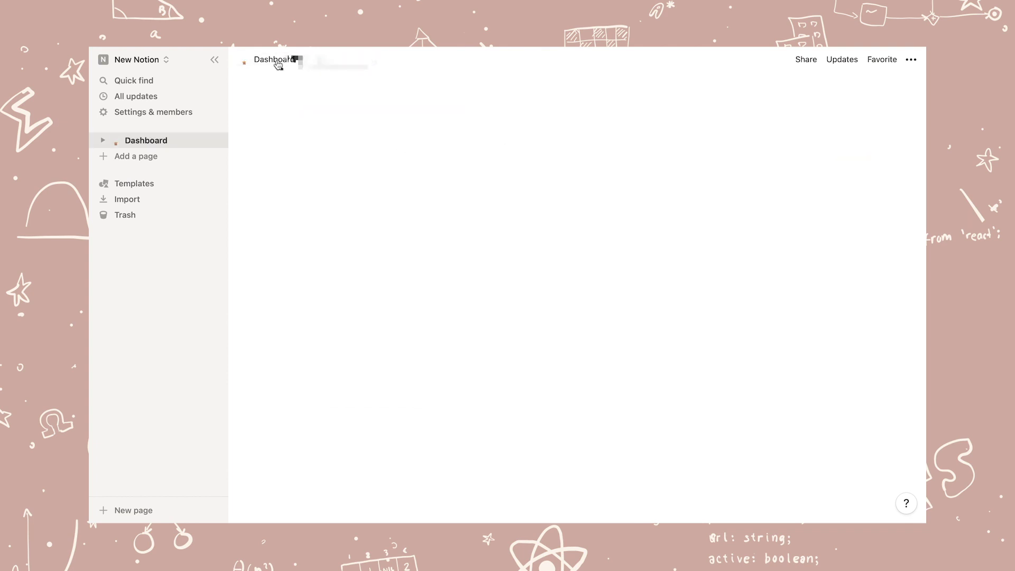
scroll(375, 417, down, 3)
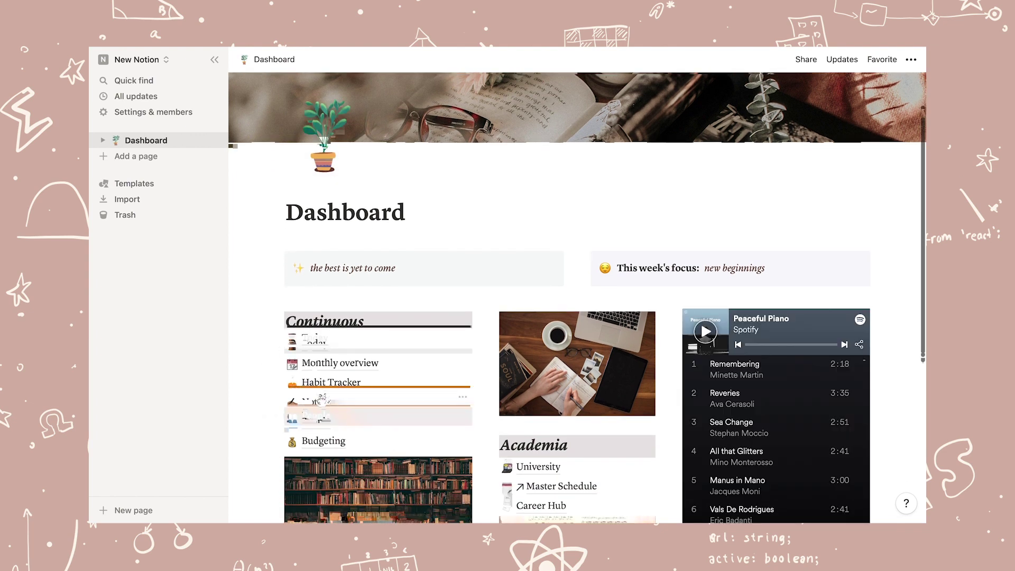
click(317, 401)
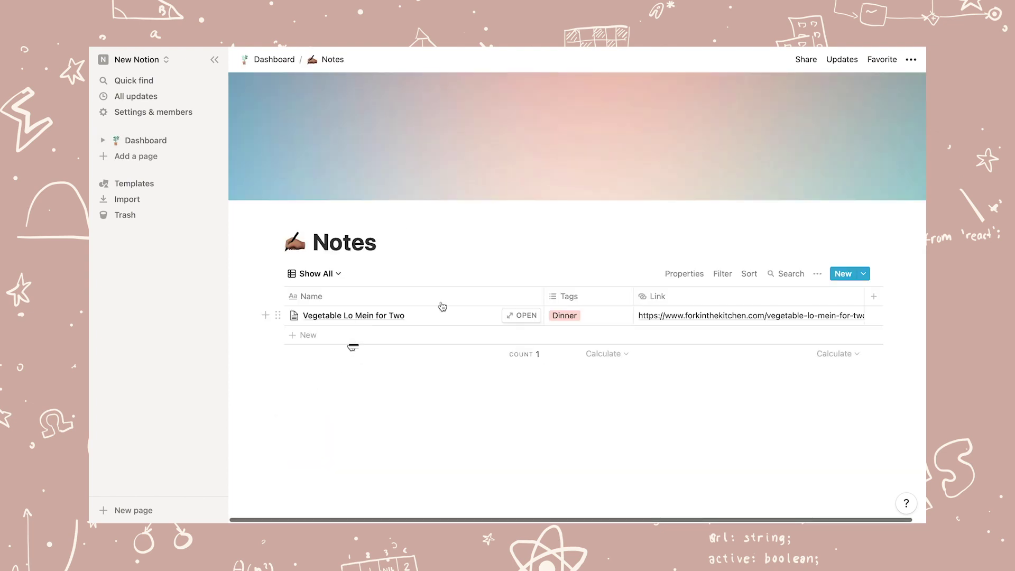
click(520, 315)
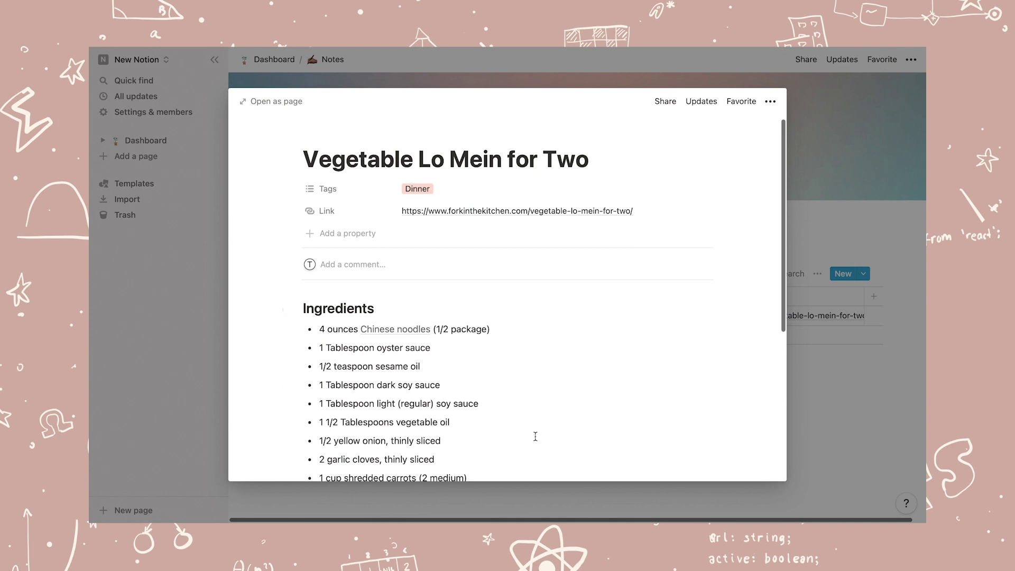
scroll(533, 436, down, 5)
scroll(534, 436, up, 10)
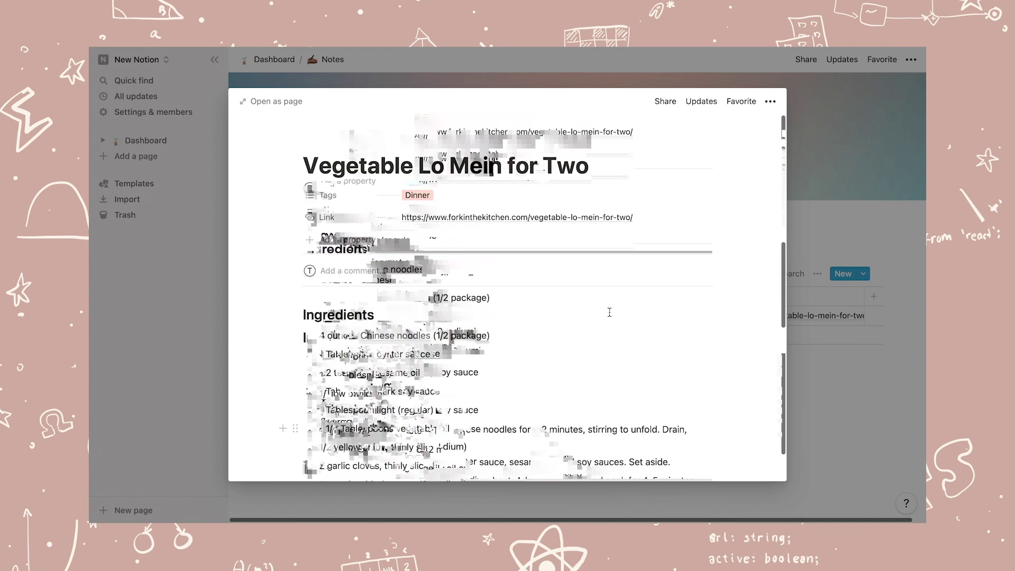
key(Escape)
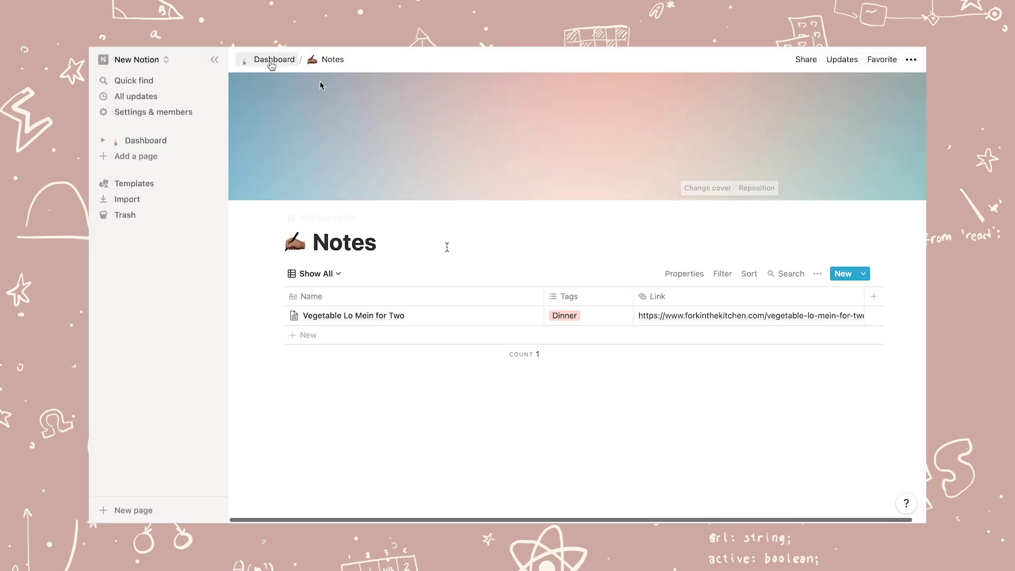
click(271, 59)
scroll(315, 423, down, 2)
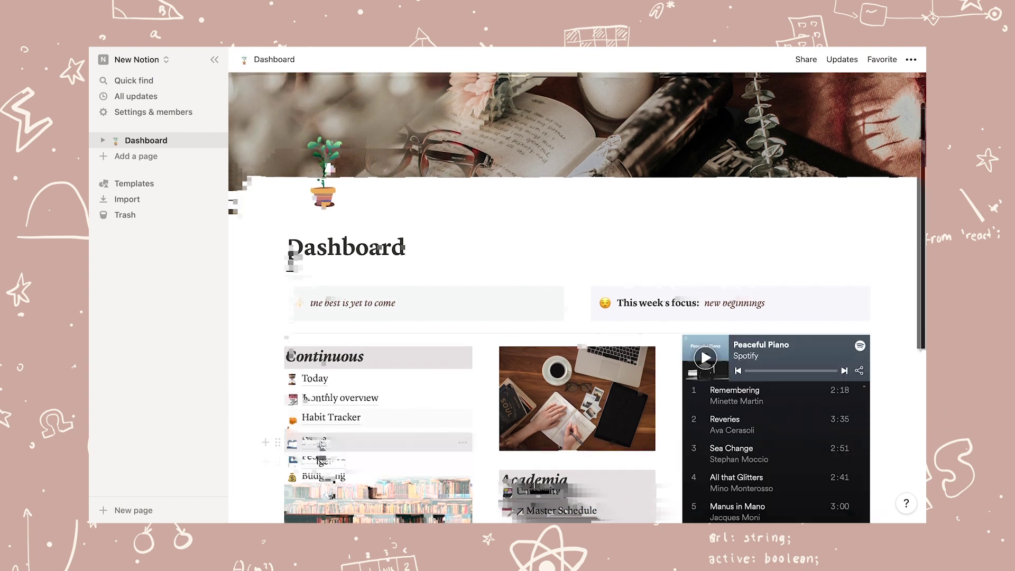
Look over the People page and return to the Dashboard
click(321, 444)
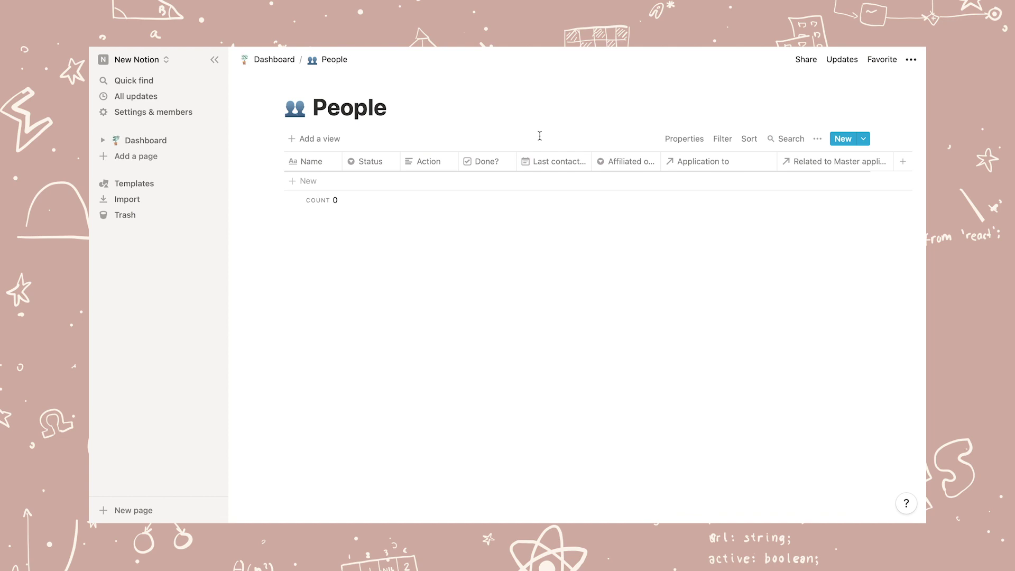
click(266, 60)
scroll(353, 339, down, 5)
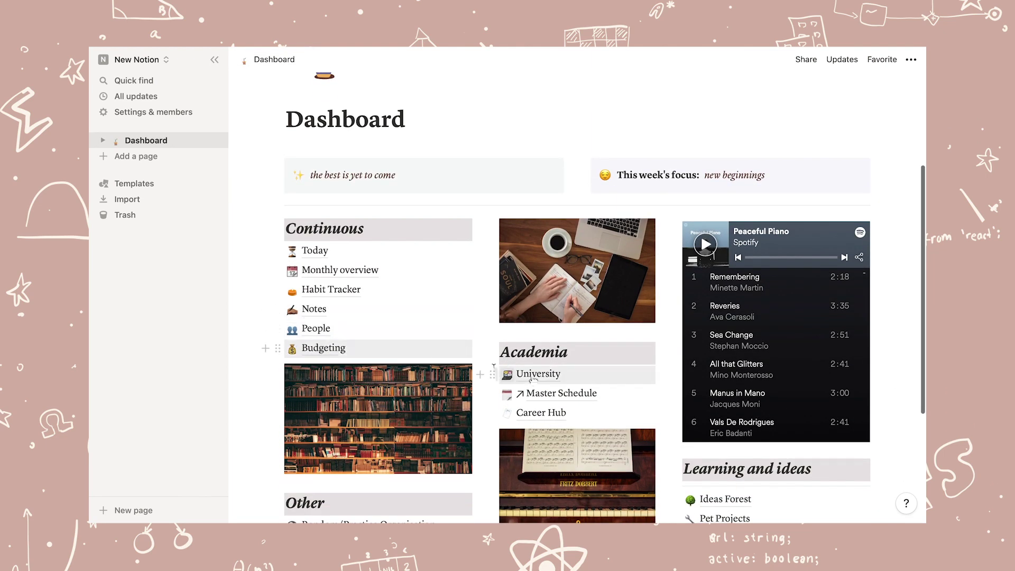
scroll(475, 365, down, 1)
scroll(532, 380, down, 3)
Open the Ideas Forest page from the Dashboard
click(708, 425)
scroll(754, 426, down, 5)
scroll(753, 423, up, 4)
Add an 'Ideas' toggle reading 'Write them here' to Ideas Forest, then return to the Dashboard
click(499, 202)
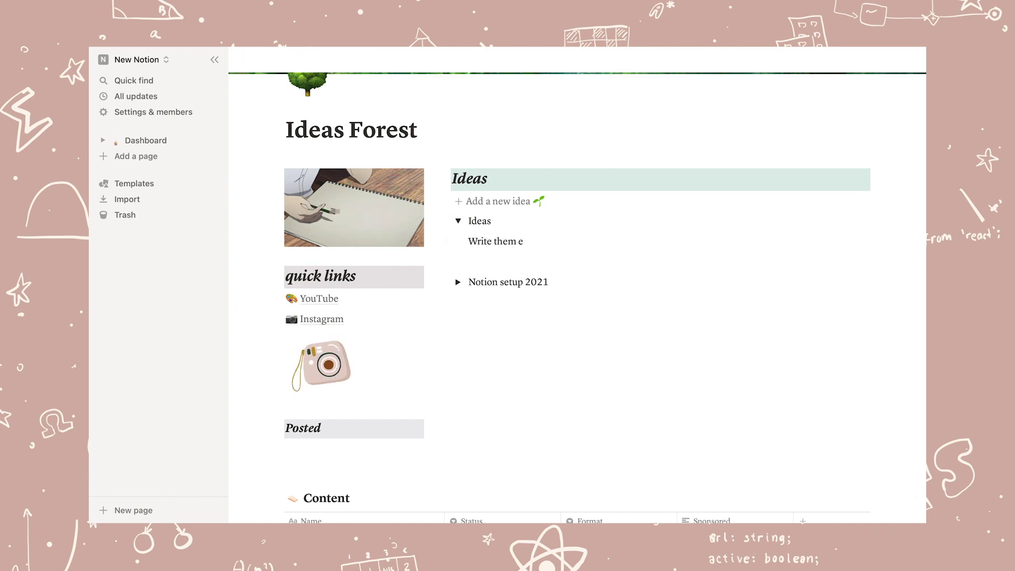
scroll(487, 245, up, 3)
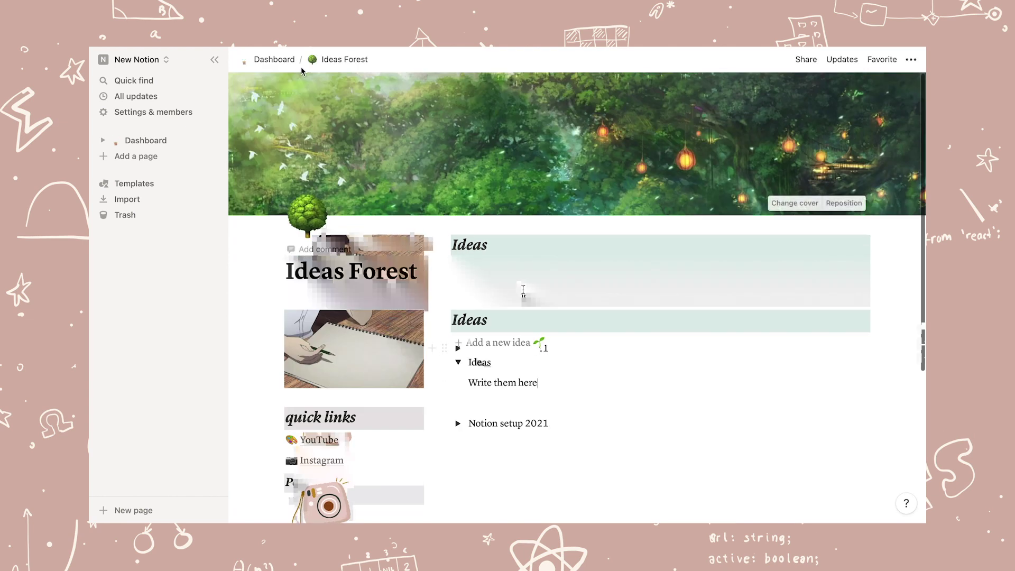
click(274, 59)
scroll(491, 328, down, 4)
Open Pet Projects and scroll to its Routine checklist with Warm up and Scales and arpeggios
click(717, 487)
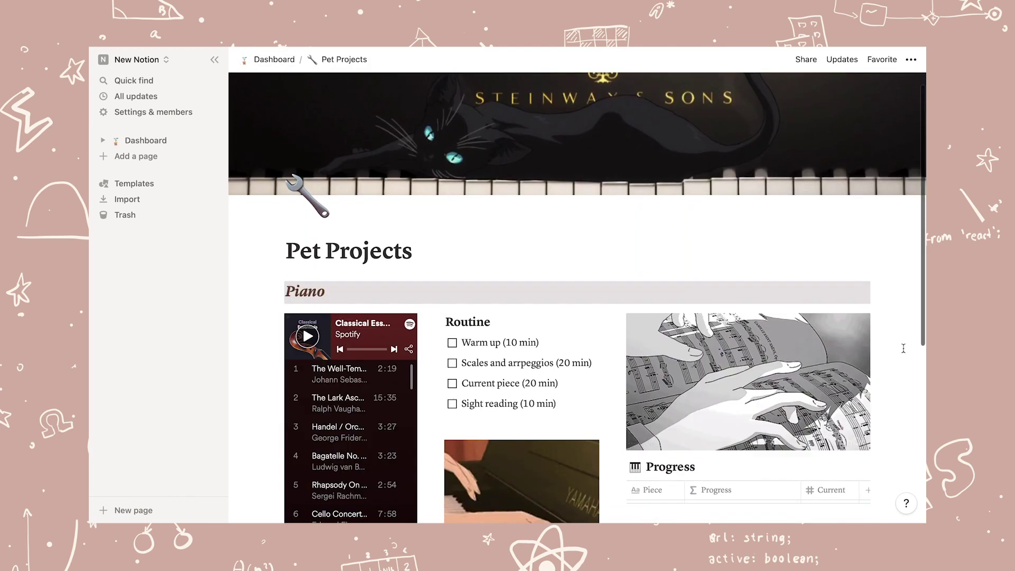
scroll(903, 348, down, 3)
scroll(903, 348, down, 2)
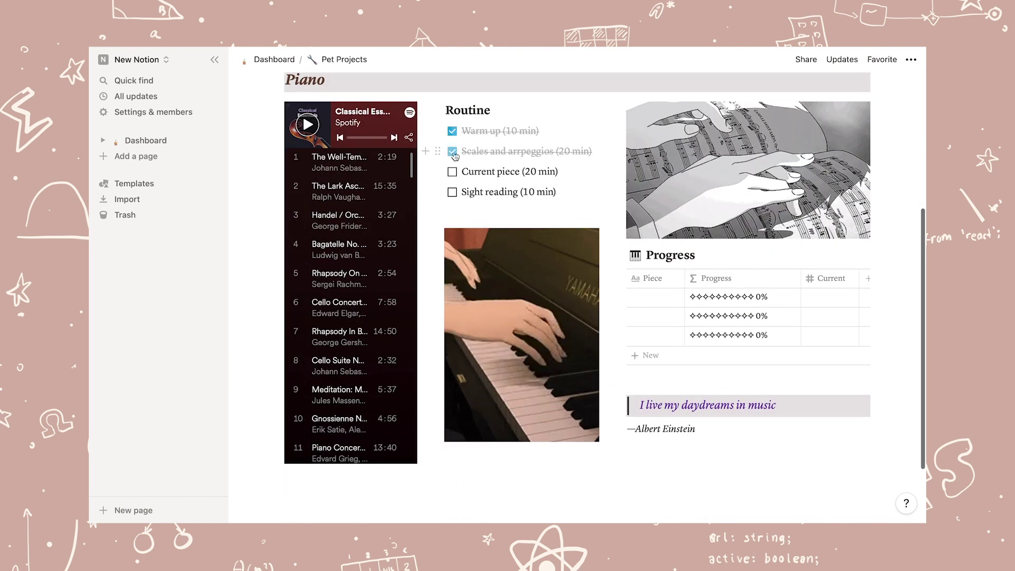
mouse_move(655, 304)
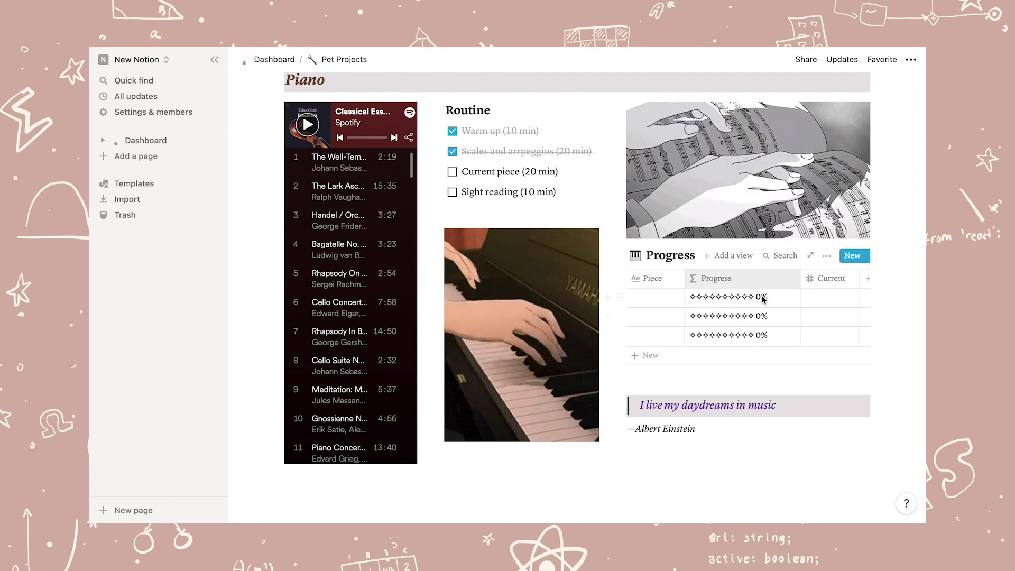
scroll(835, 344, down, 1)
scroll(835, 344, up, 2)
scroll(378, 367, down, 5)
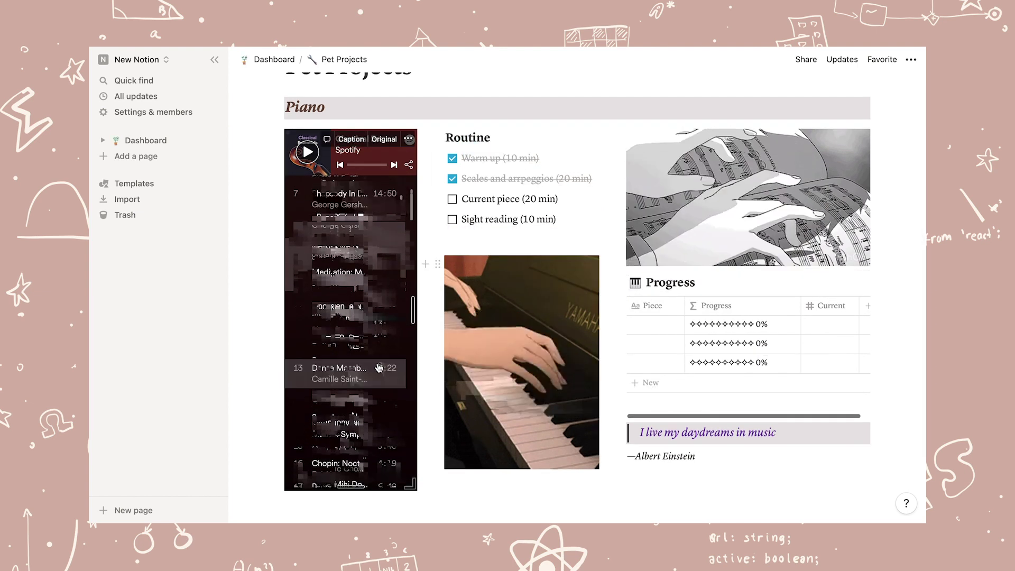
scroll(379, 368, down, 3)
scroll(378, 367, up, 4)
scroll(519, 231, up, 1)
scroll(520, 232, up, 3)
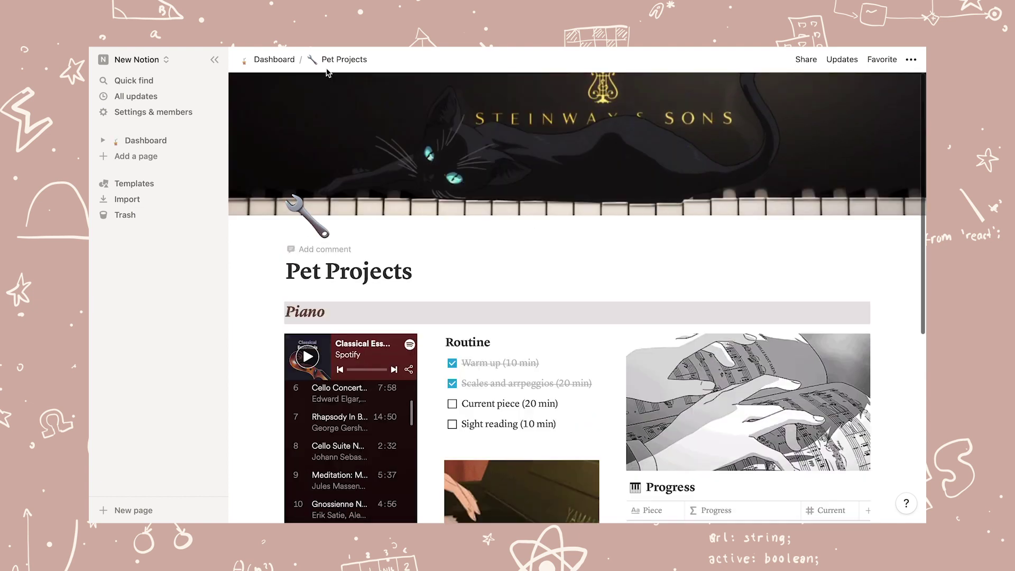
Go back to the Dashboard and open the Career Hub page
click(274, 59)
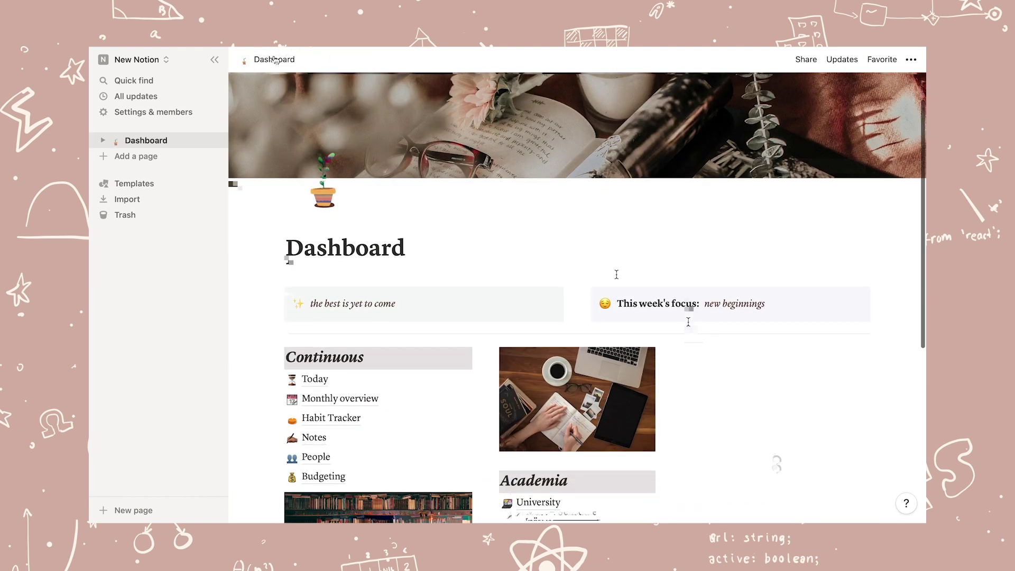
scroll(688, 322, down, 4)
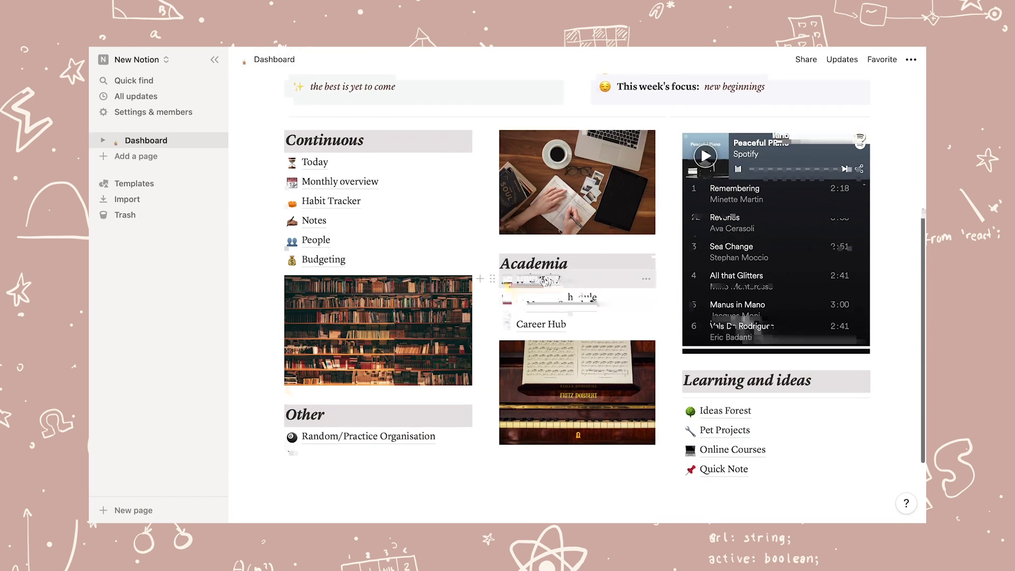
click(548, 322)
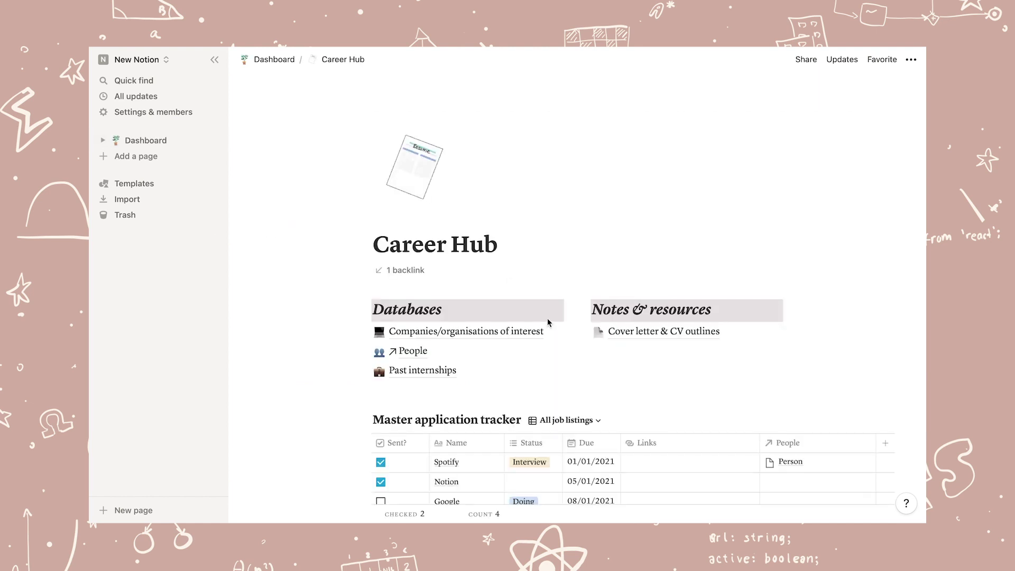
scroll(546, 320, down, 1)
Browse the Cover letter & CV outlines, Companies/organisations of interest and Past internships subpages
click(629, 269)
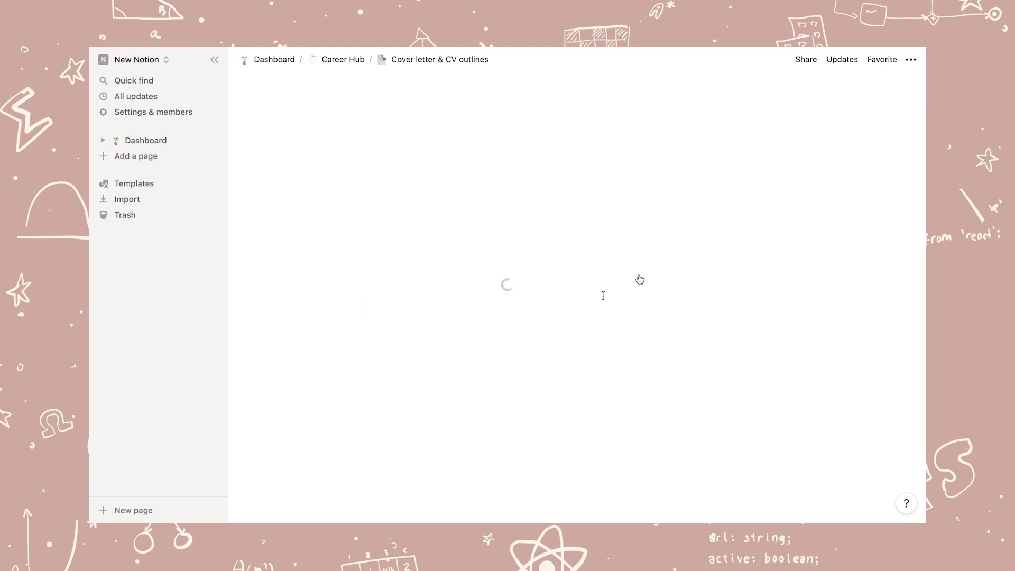
click(340, 62)
click(431, 335)
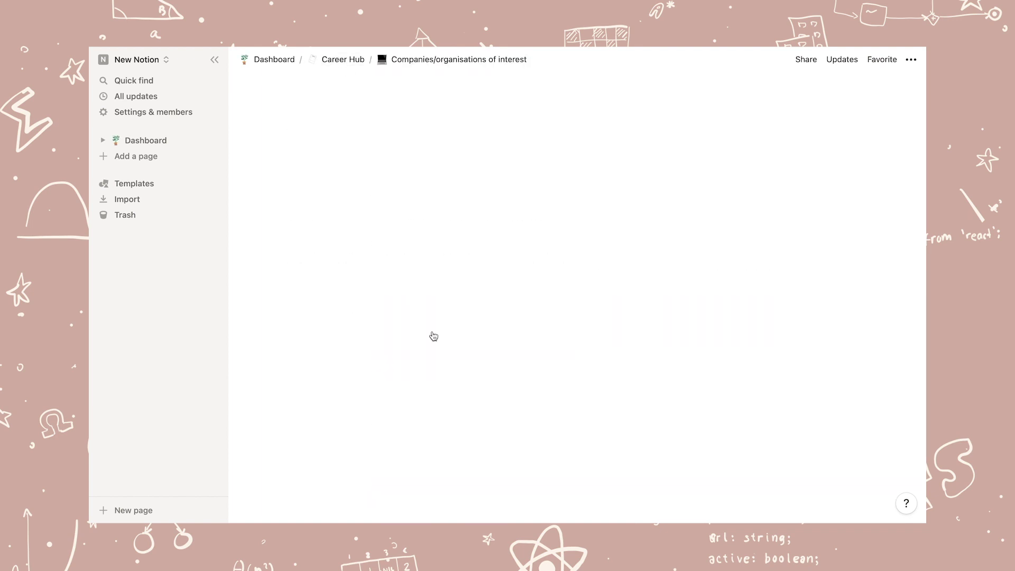
click(345, 61)
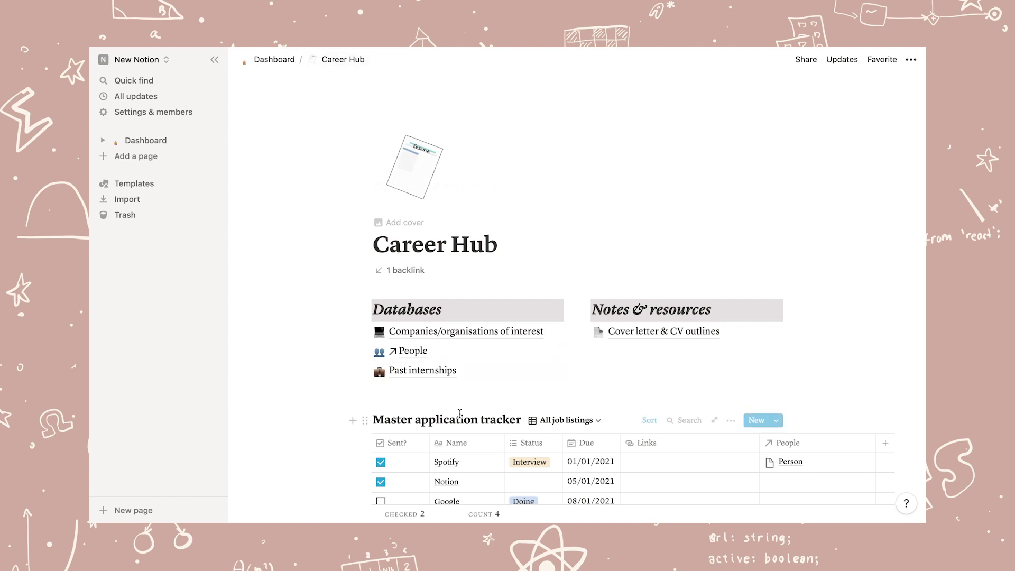
click(413, 373)
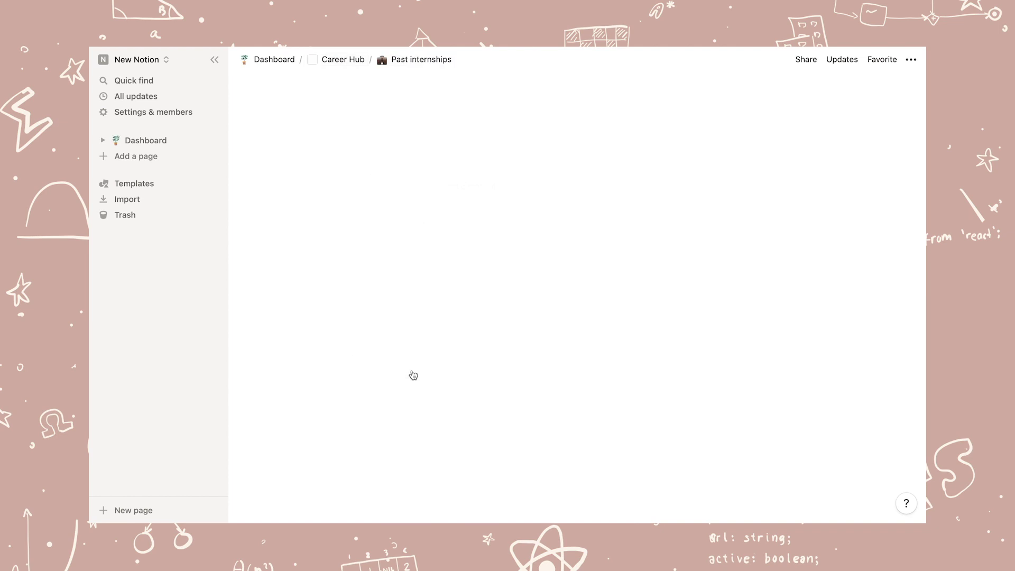
click(340, 61)
Switch the Master application tracker to its Not sent view, then reopen the views list
scroll(573, 426, down, 2)
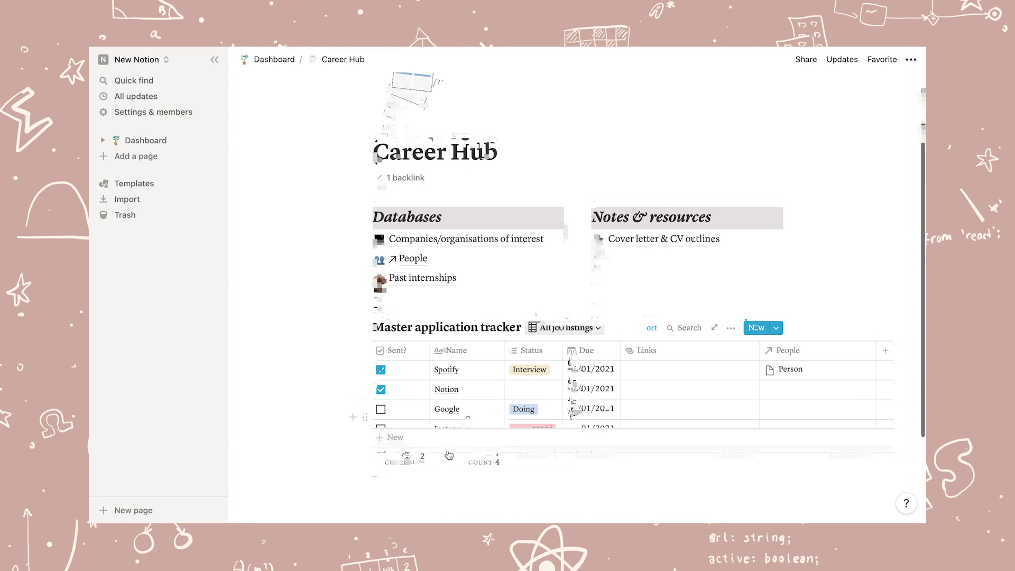
click(585, 317)
click(564, 376)
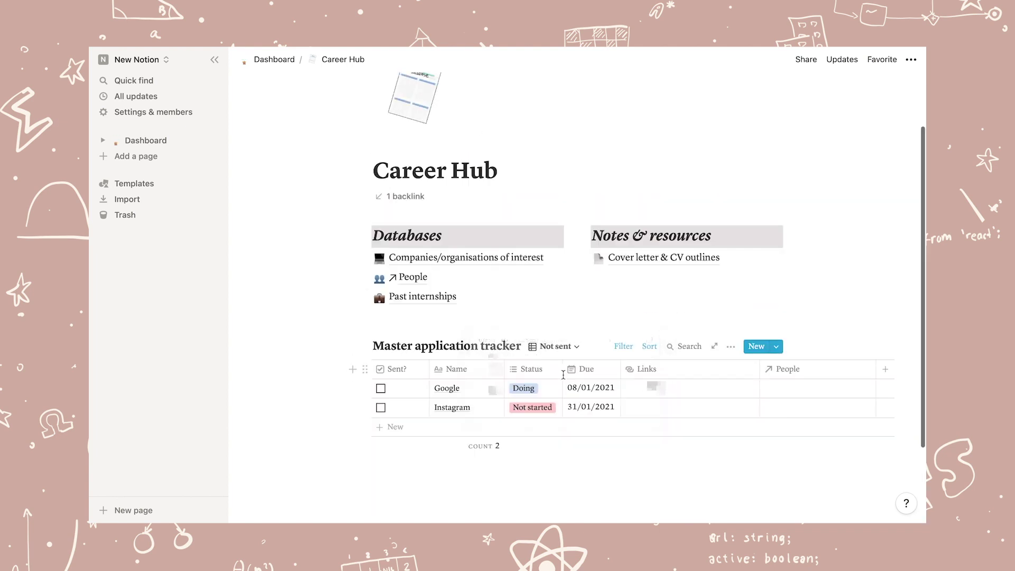
click(554, 346)
Switch the tracker to Applied and make its People column a relation to the People database
click(540, 420)
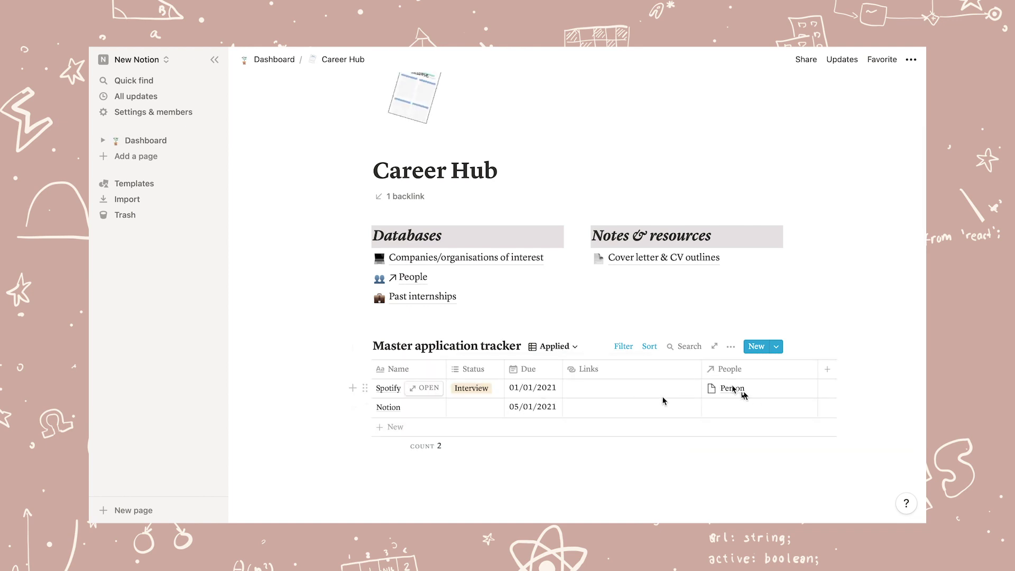
click(721, 370)
mouse_move(733, 236)
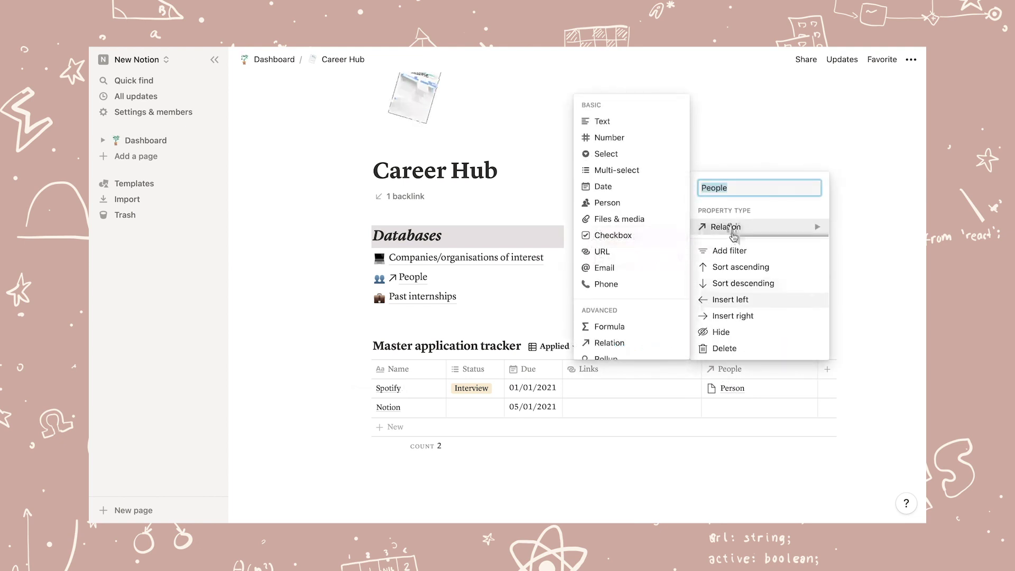
scroll(631, 267, down, 1)
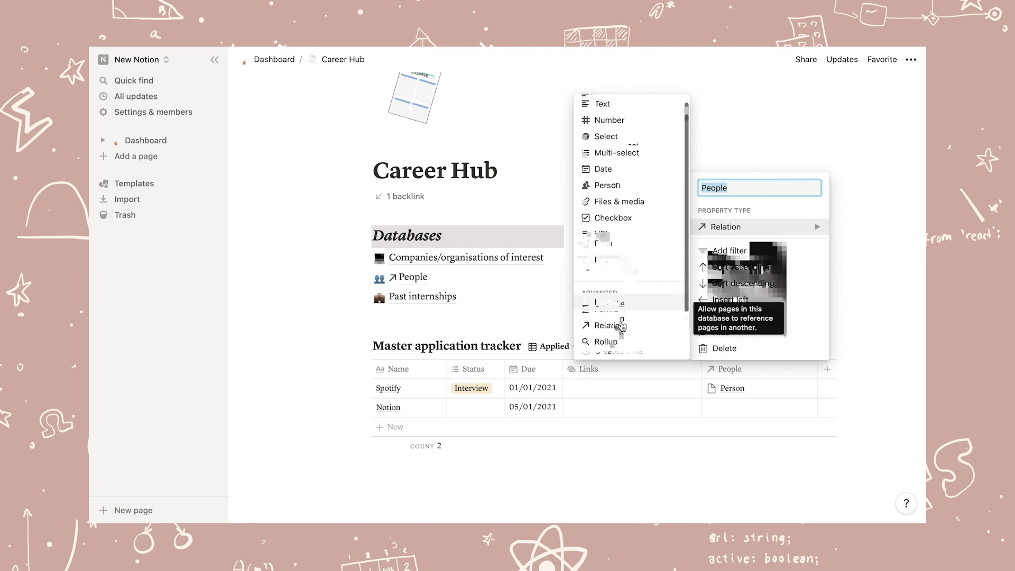
click(623, 318)
click(543, 291)
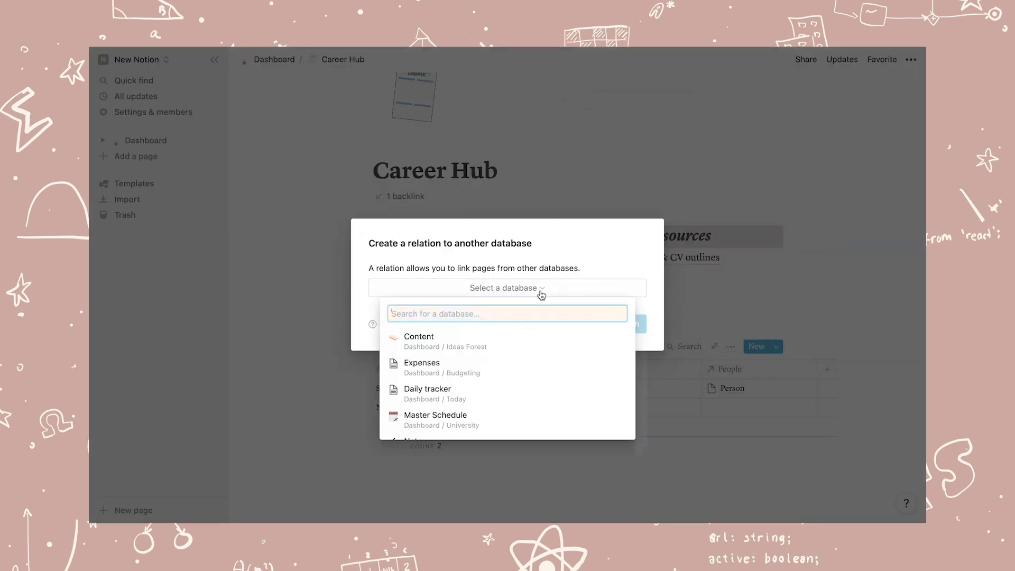
text(people)
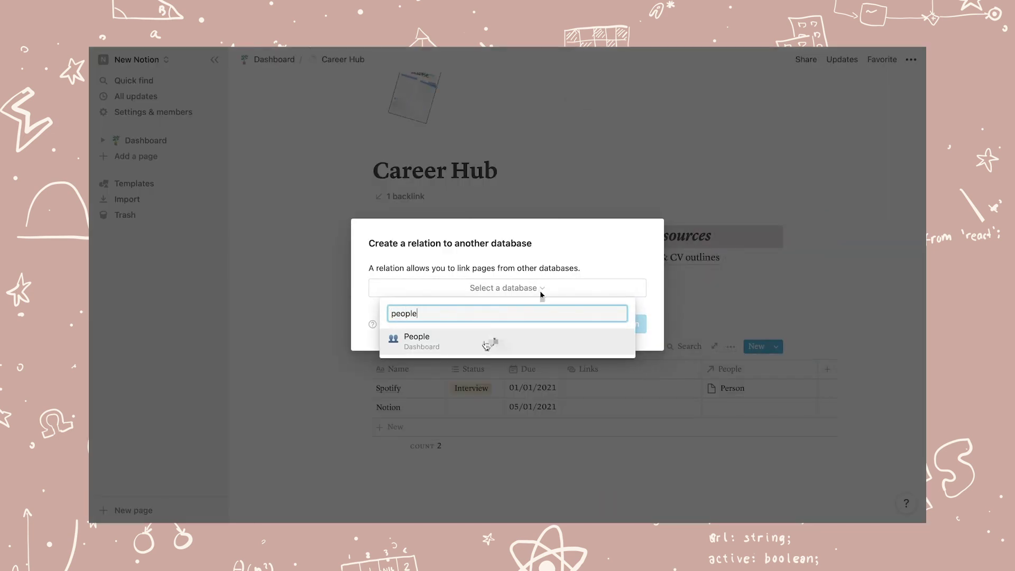
click(489, 342)
click(615, 324)
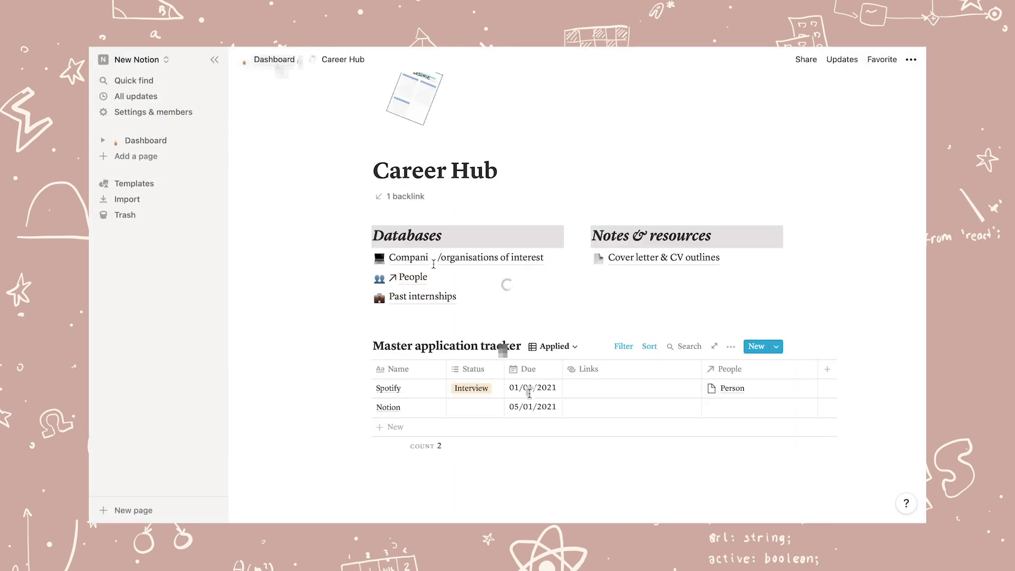
click(278, 66)
Open the University page and retype OneDrive as GoogleDrive in the links line
scroll(530, 398, down, 4)
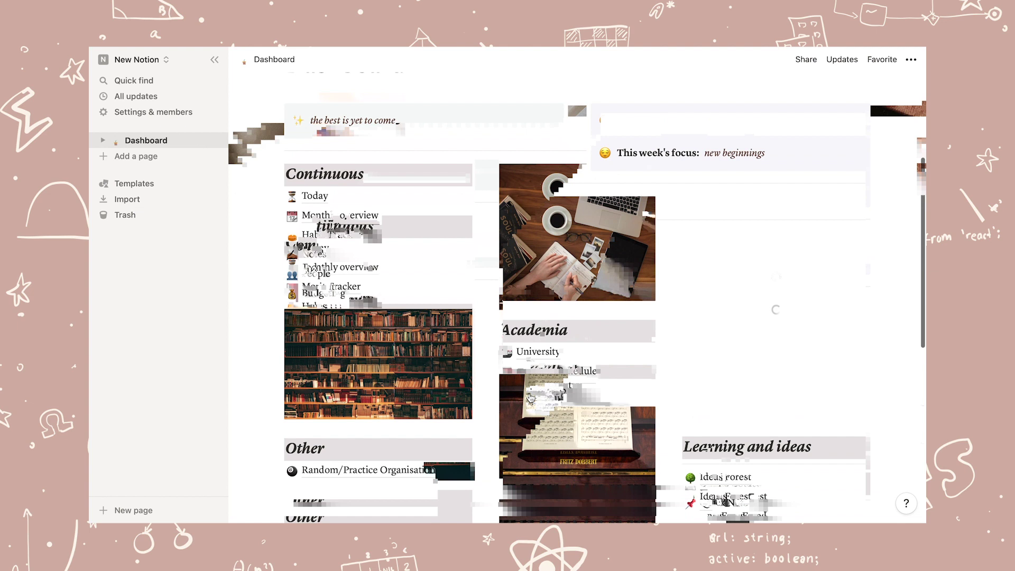
click(529, 324)
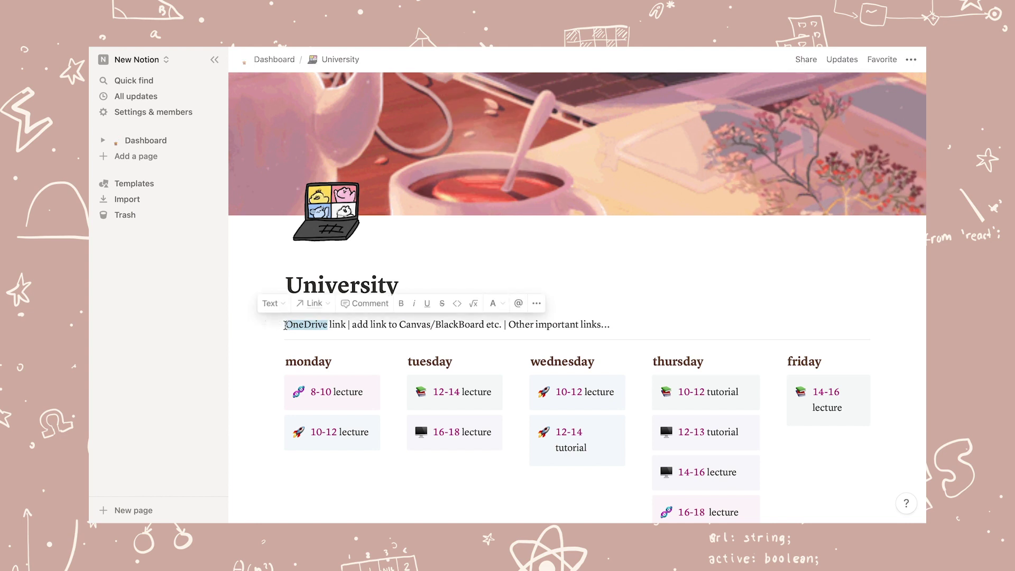
text(Google)
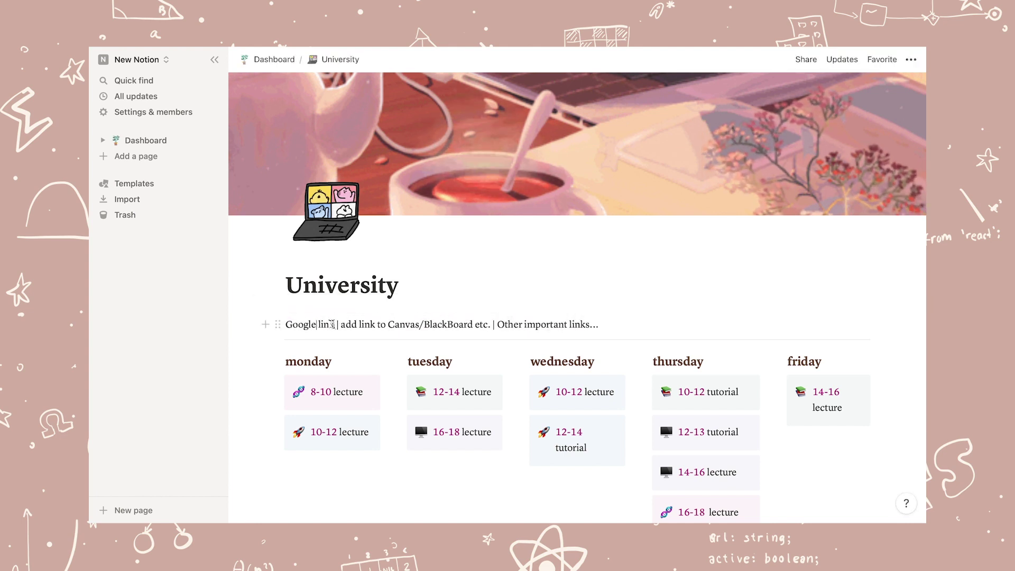
click(332, 323)
key(BackSpace)
key(BackSpace)
key(BackSpace)
key(BackSpace)
key(BackSpace)
text(Driv)
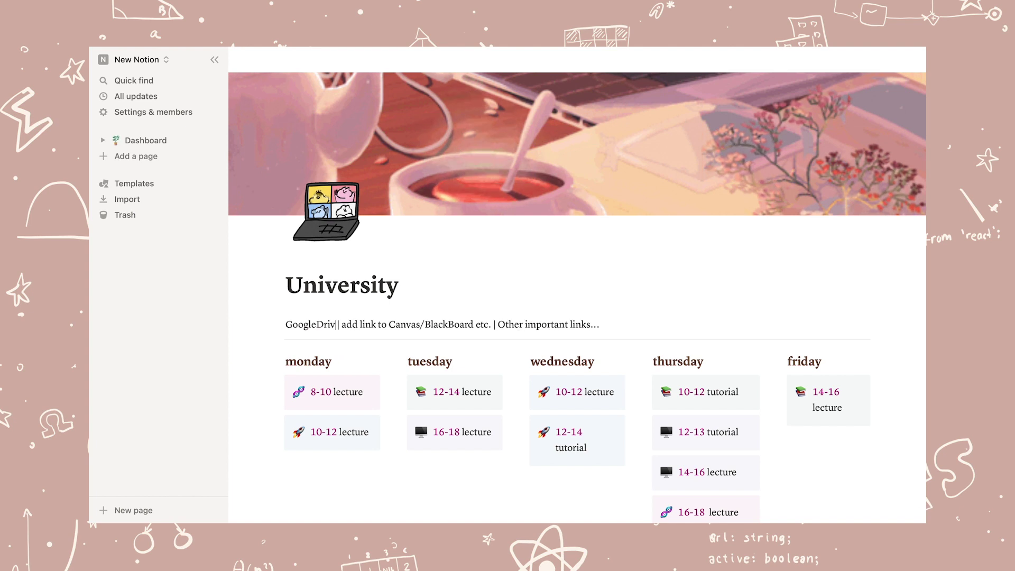
text(e)
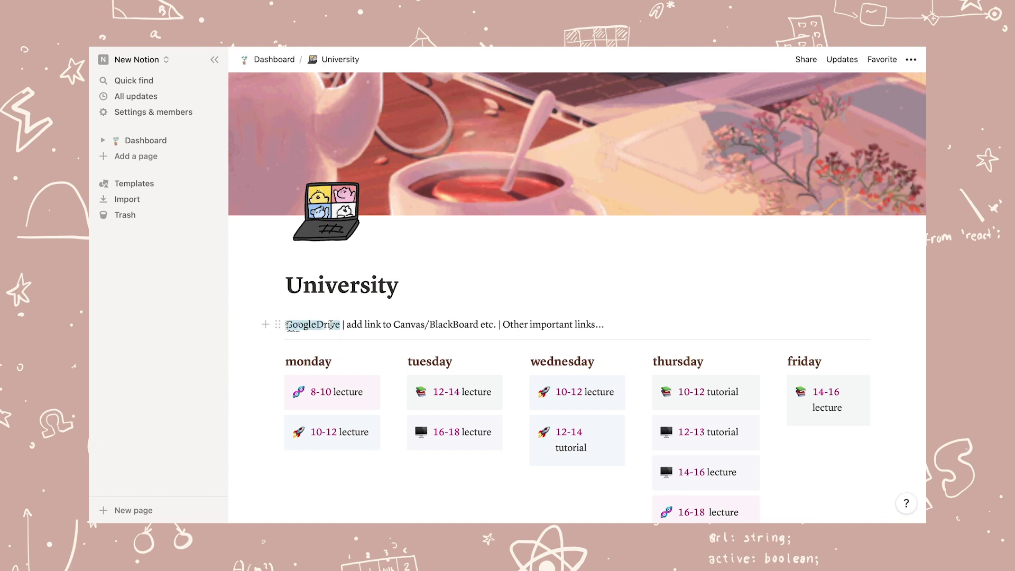
Link the GoogleDrive text to the web page googleDrive.com
drag(331, 325, 287, 327)
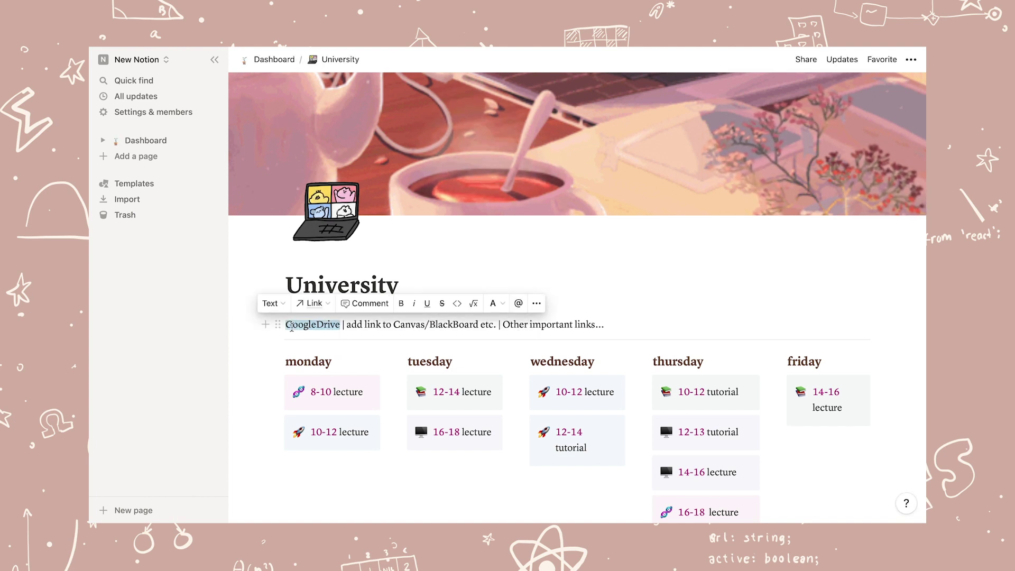
click(313, 304)
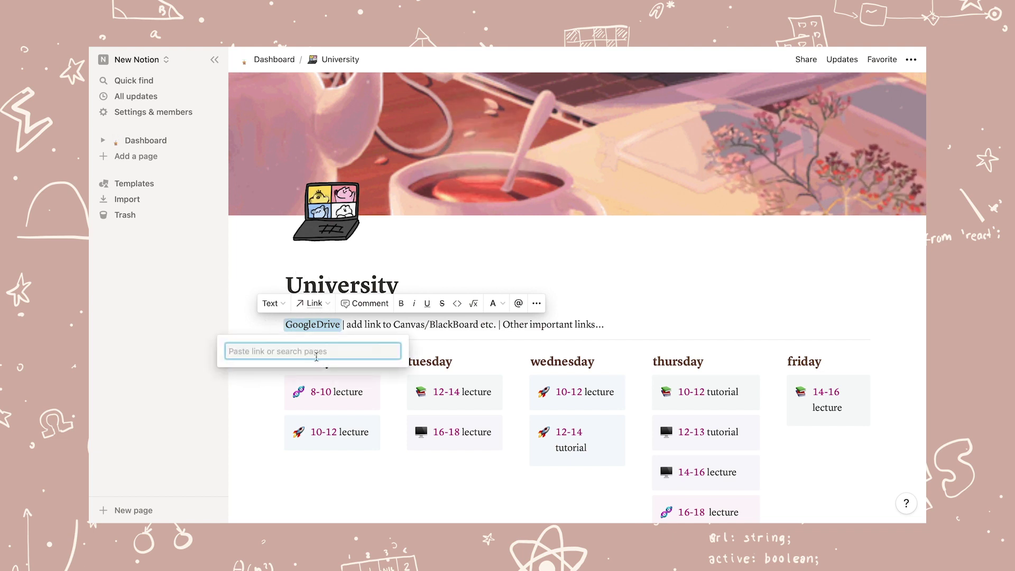
text(googleDrive.c)
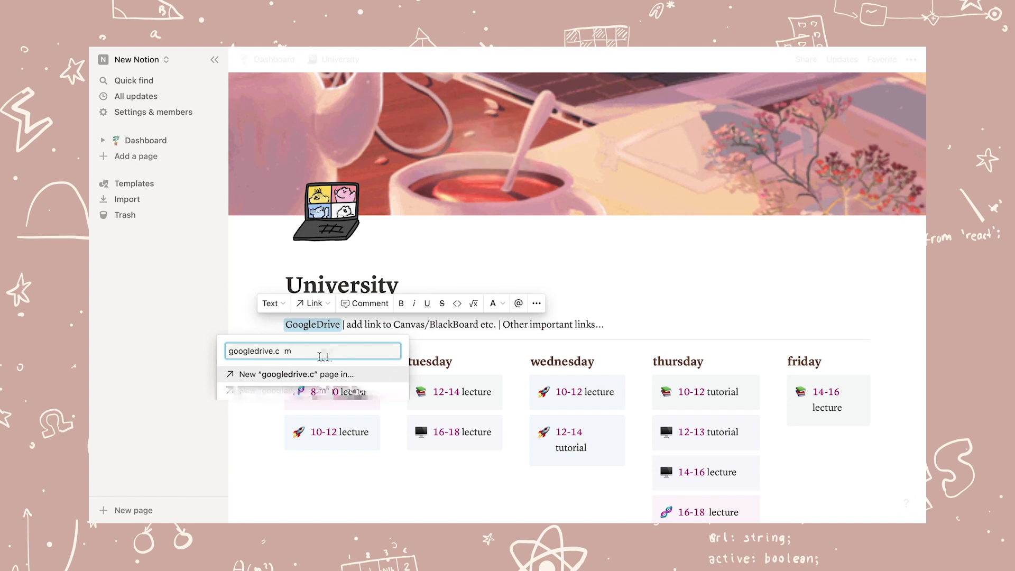
text(om)
click(308, 377)
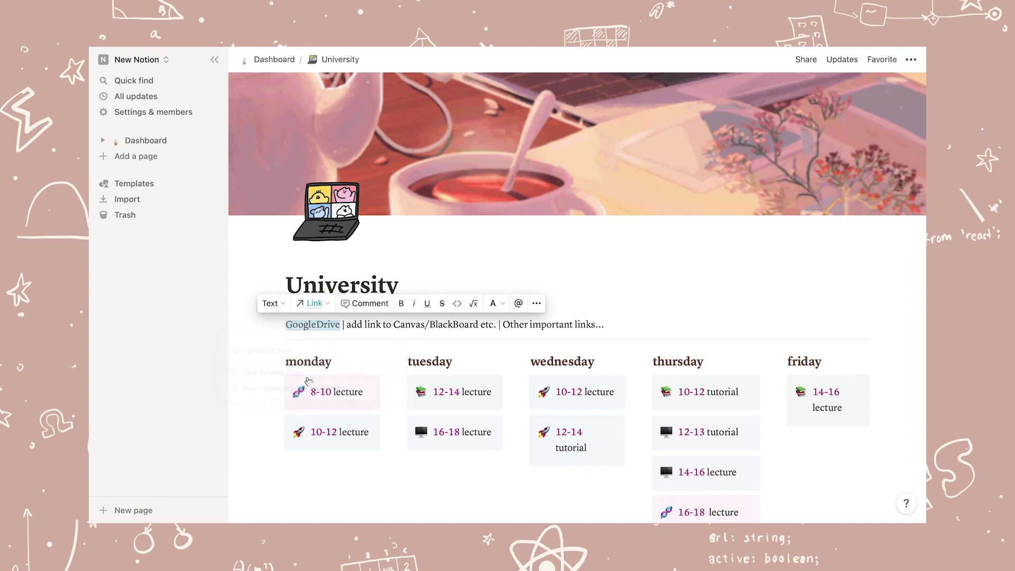
click(360, 325)
Give Monday's 8-10 lecture block a red background
scroll(373, 316, down, 3)
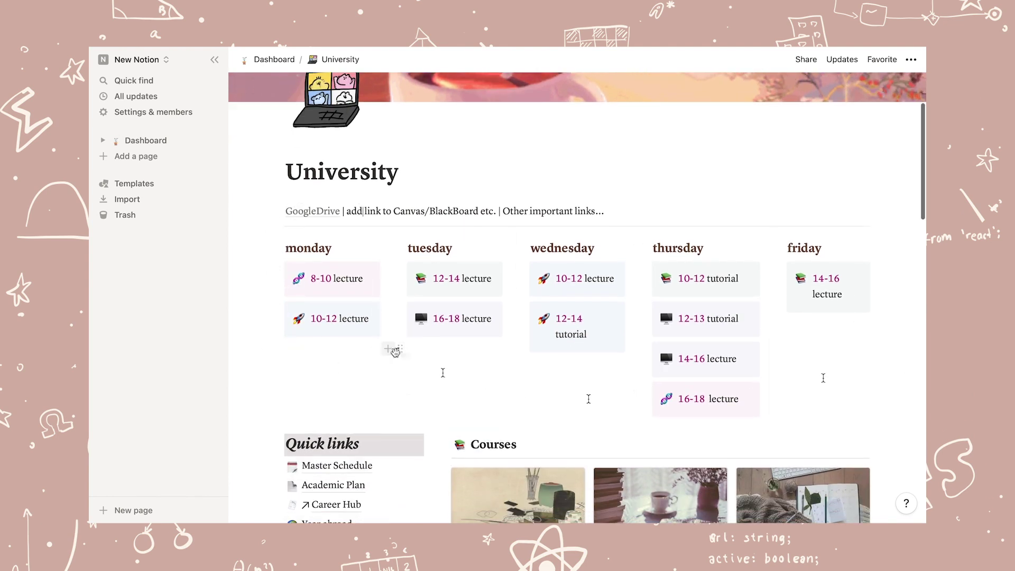
scroll(479, 378, down, 1)
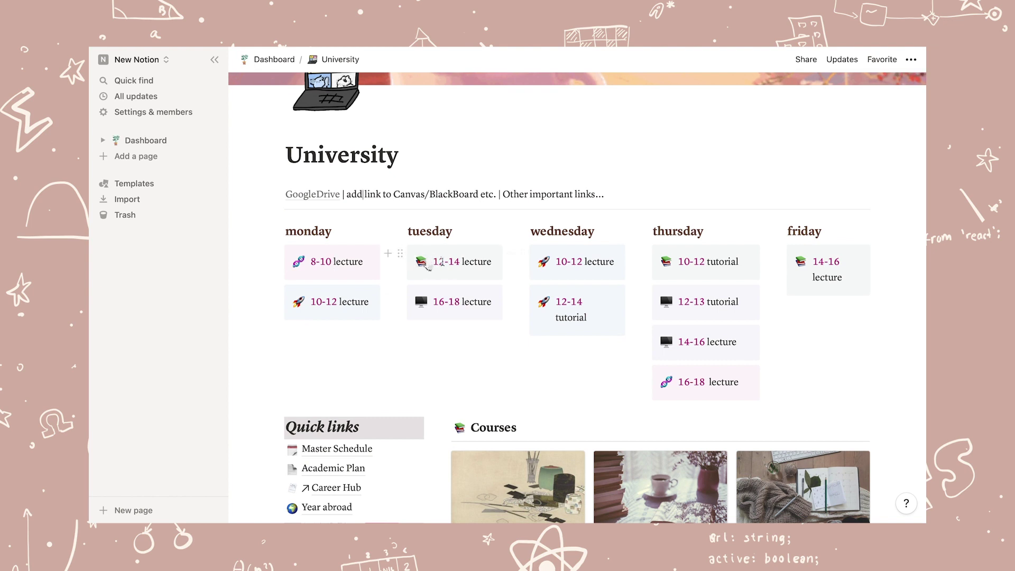
click(403, 257)
mouse_move(340, 329)
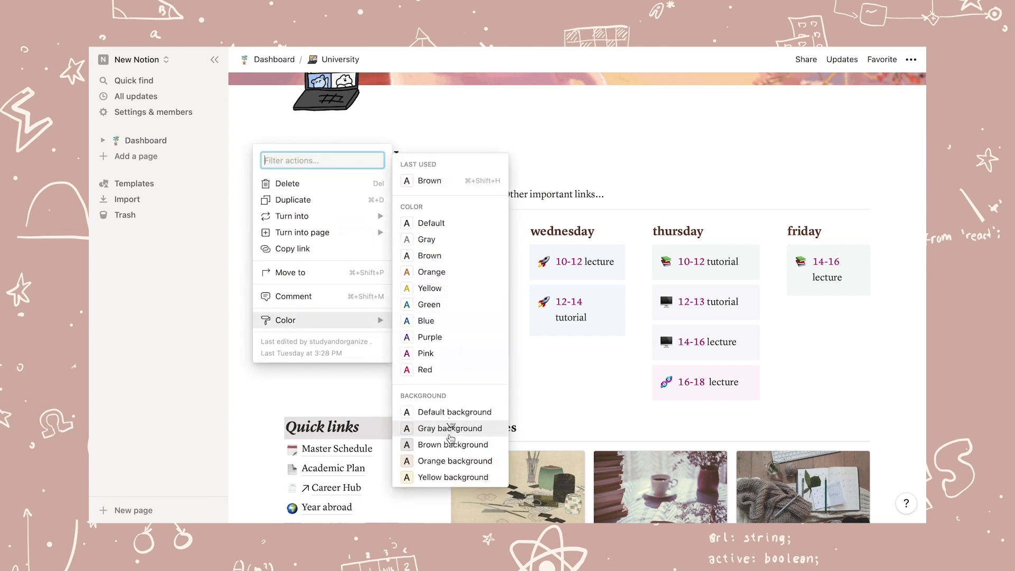
scroll(453, 426, down, 3)
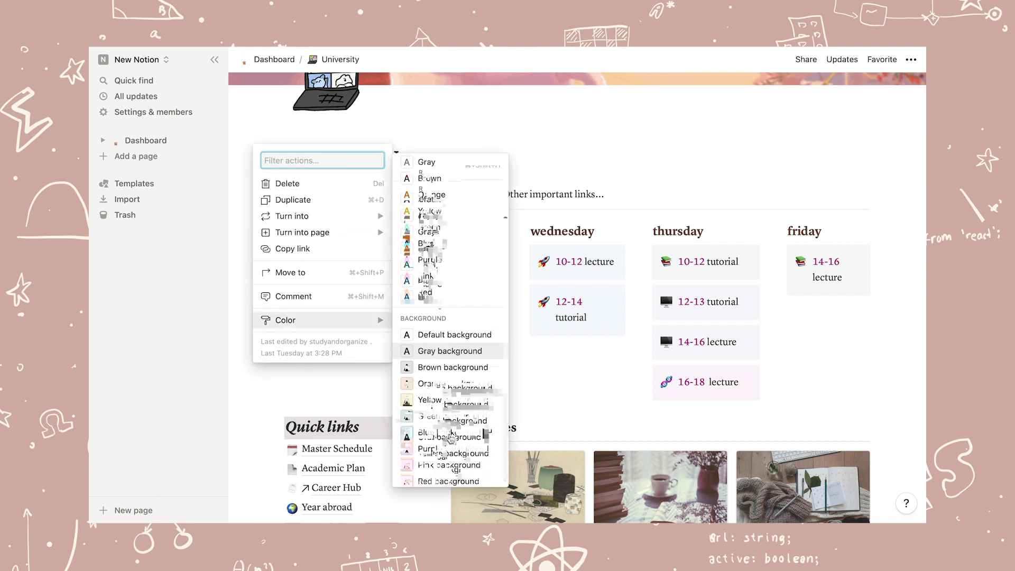
click(444, 482)
Colour Tuesday's 12-14 text yellow and move that lecture to Wednesday
double_click(440, 261)
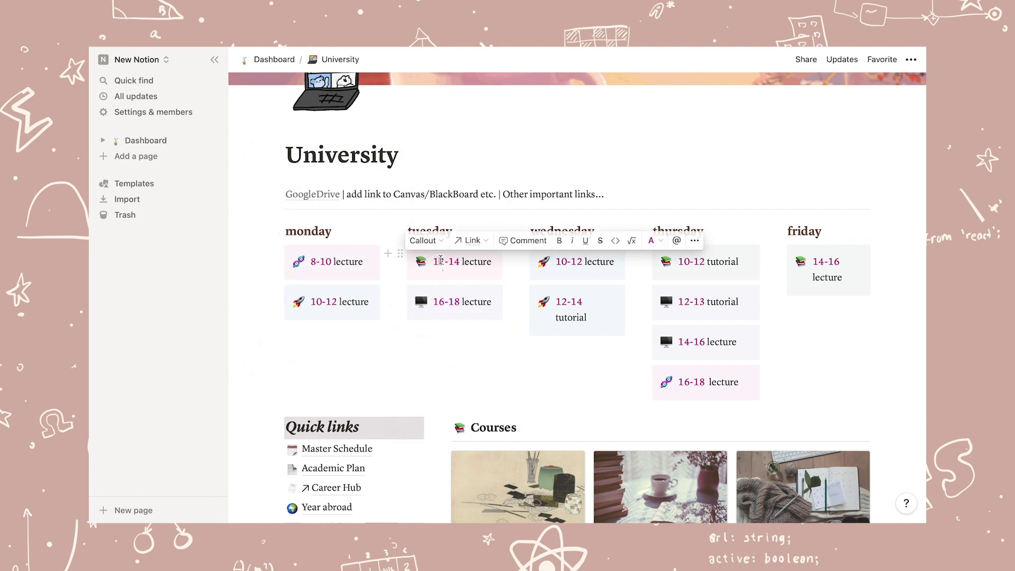
click(654, 240)
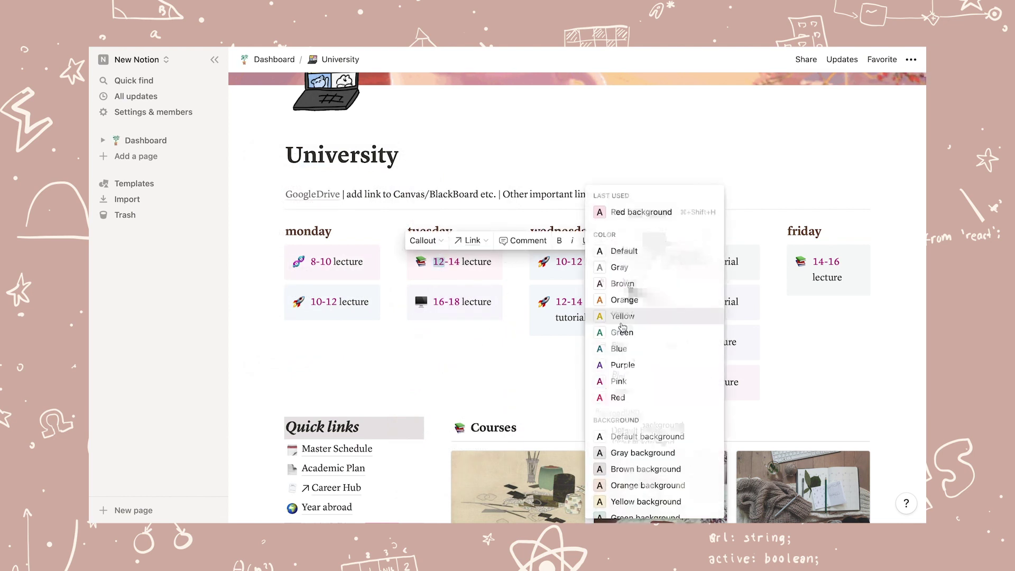
click(621, 316)
click(476, 267)
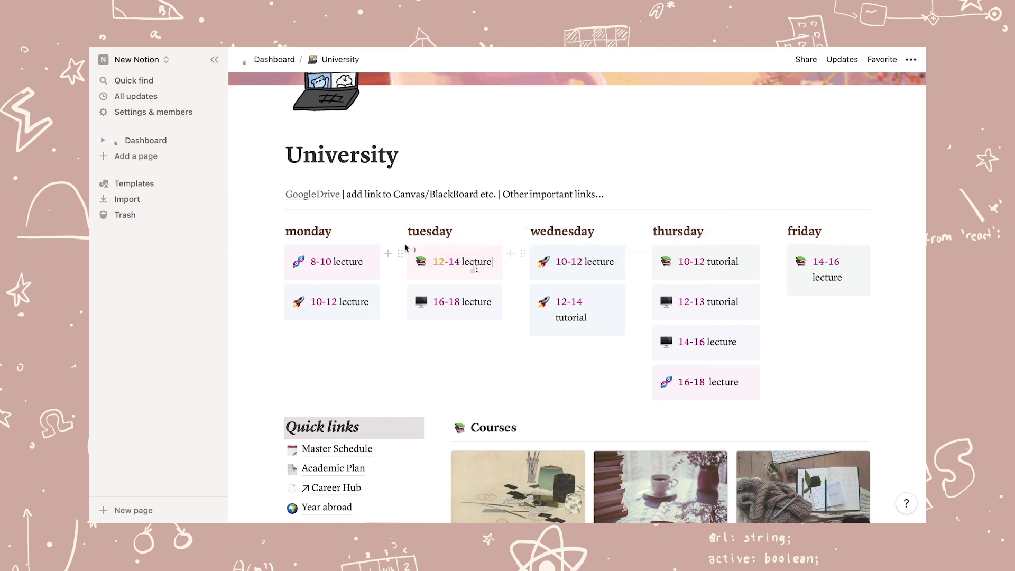
drag(549, 286, 549, 286)
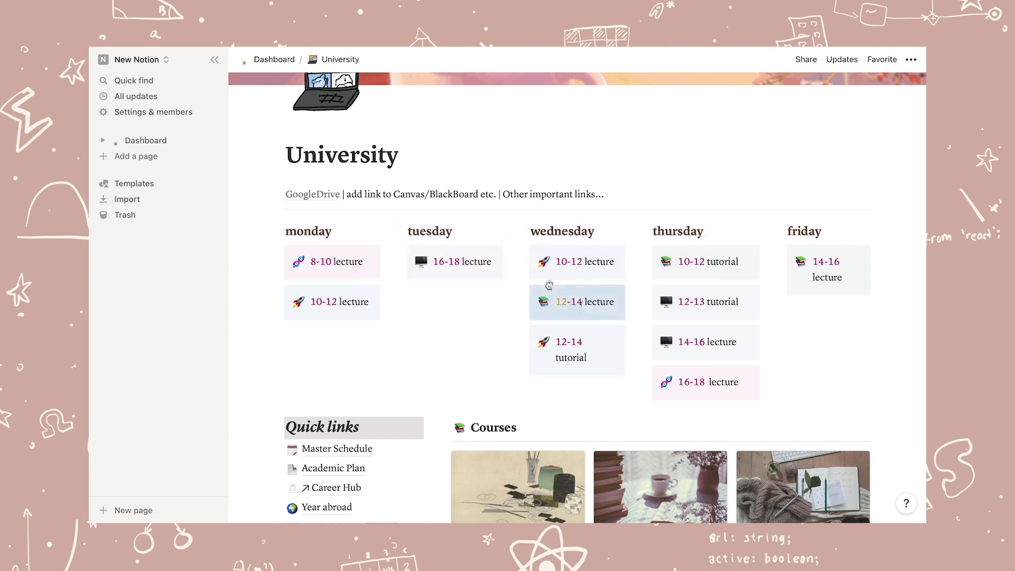
Add a Class callout block with /call and place it under Friday's lecture
click(416, 295)
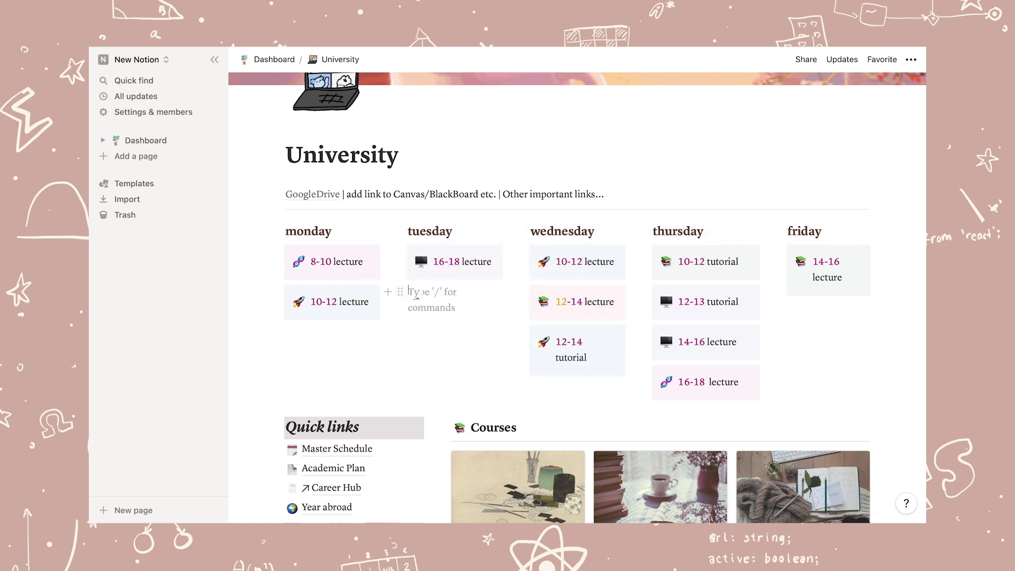
text(/c)
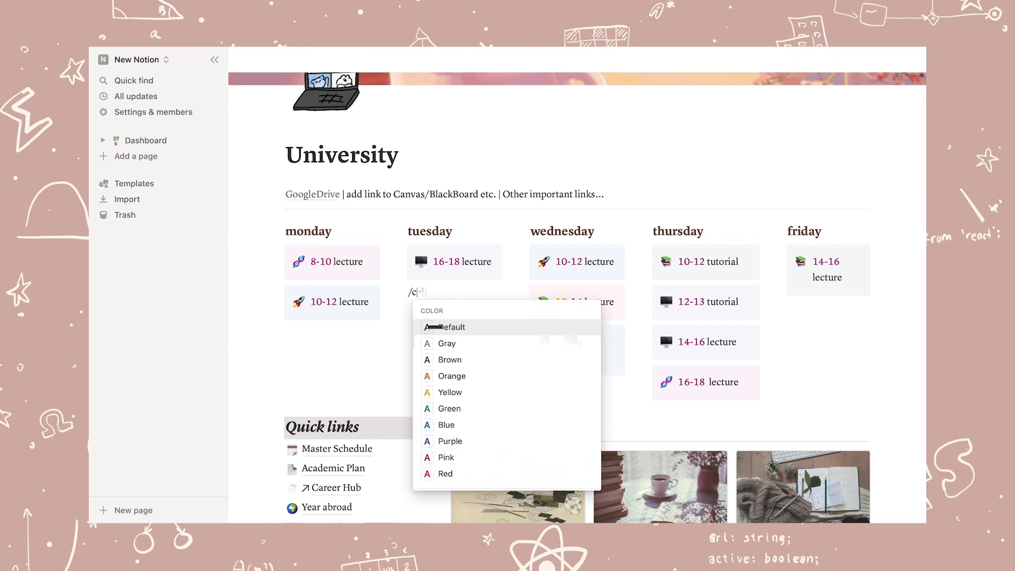
text(all)
click(457, 336)
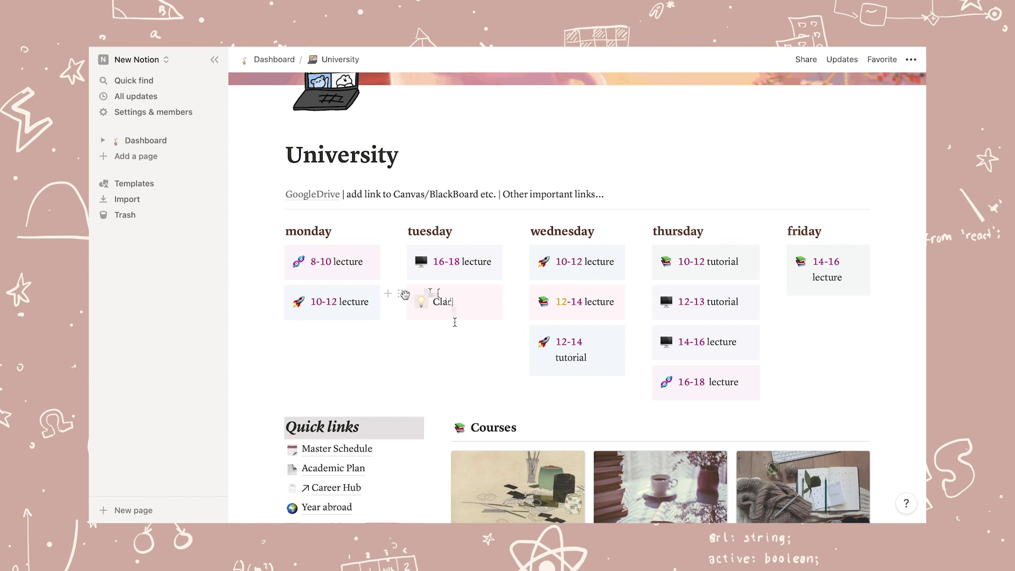
drag(701, 280, 805, 304)
scroll(452, 268, down, 3)
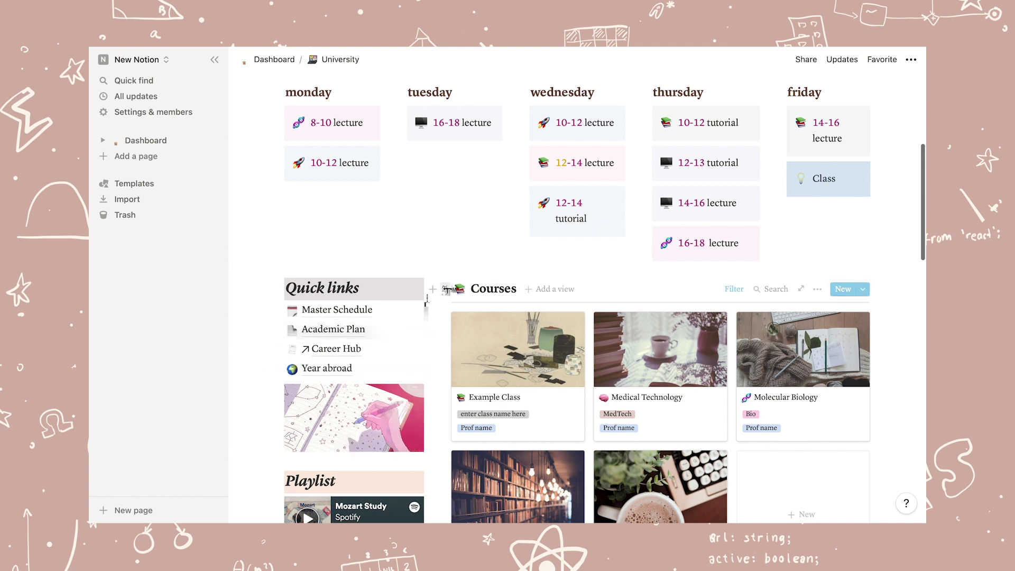
scroll(466, 260, down, 2)
scroll(466, 260, down, 4)
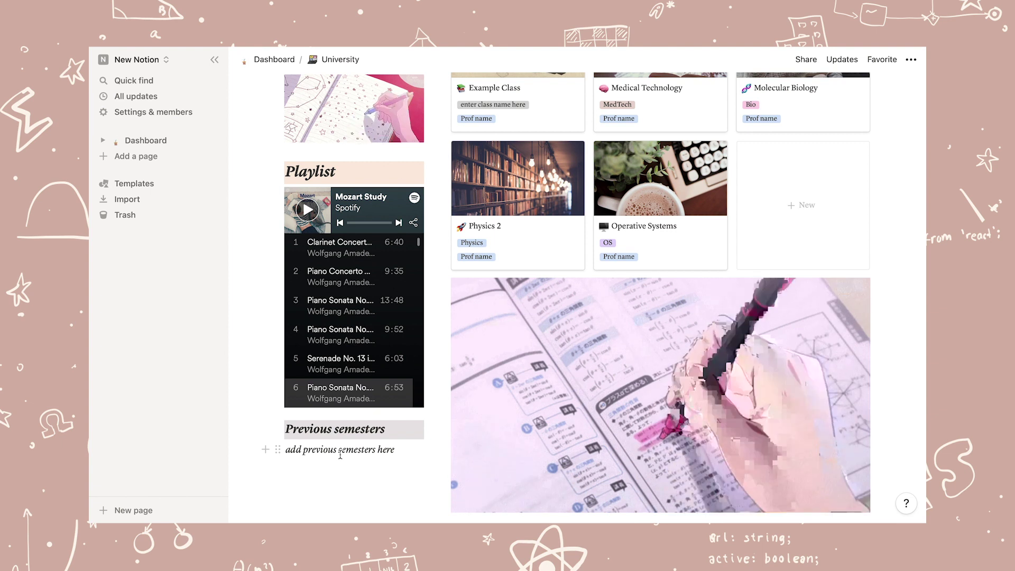
scroll(340, 455, up, 5)
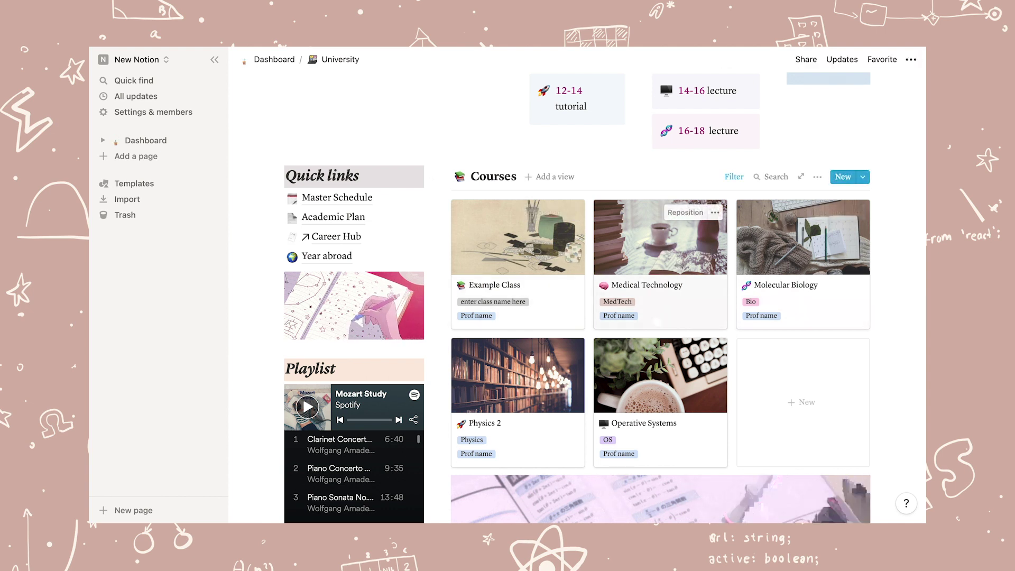
scroll(692, 355, up, 3)
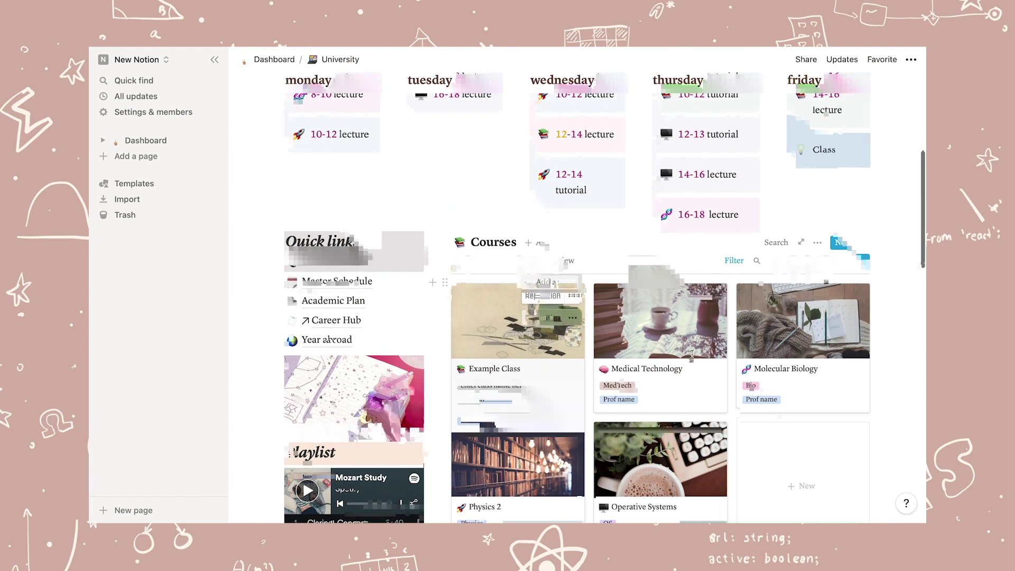
scroll(692, 355, up, 1)
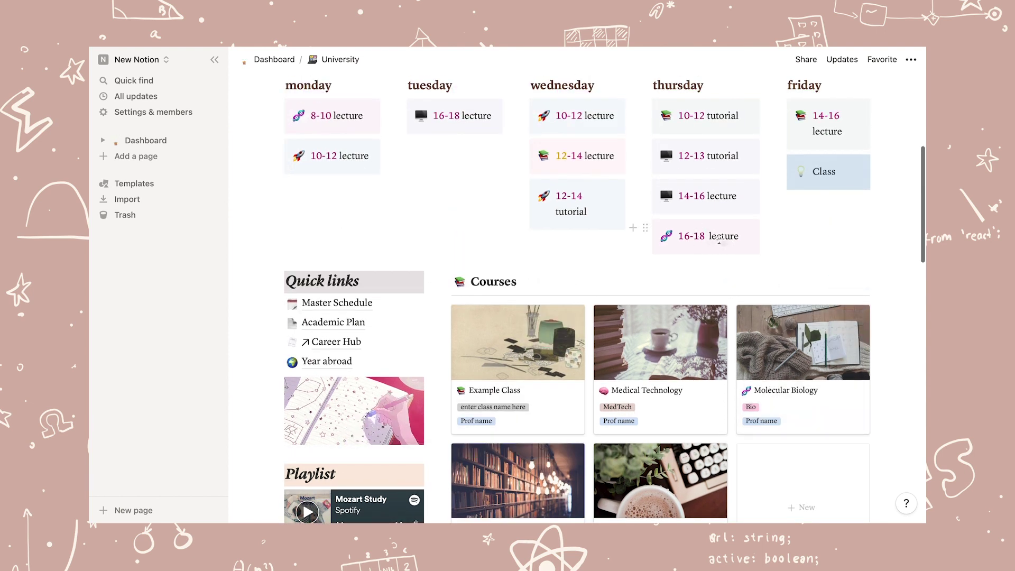
scroll(716, 241, down, 2)
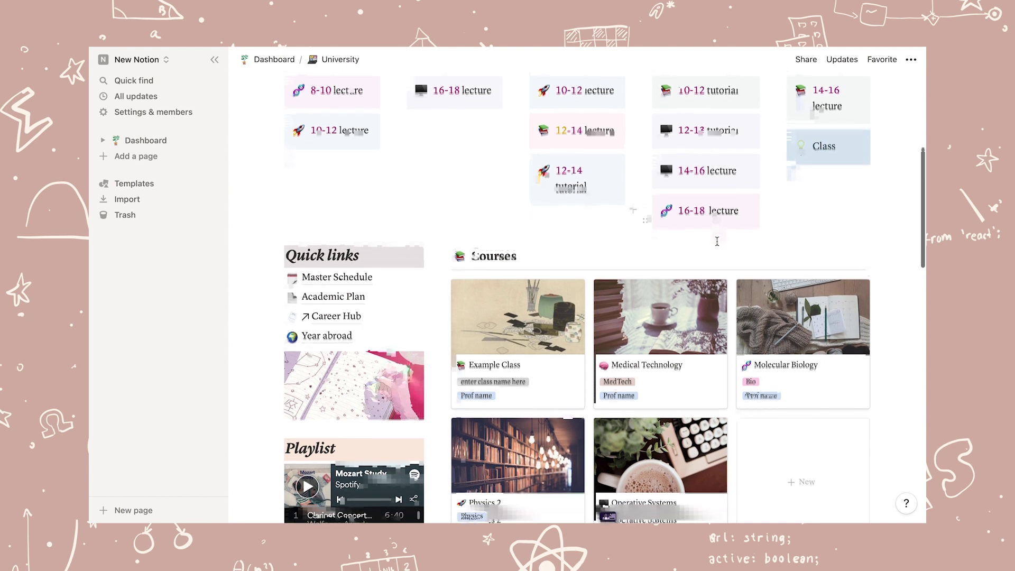
scroll(887, 264, down, 2)
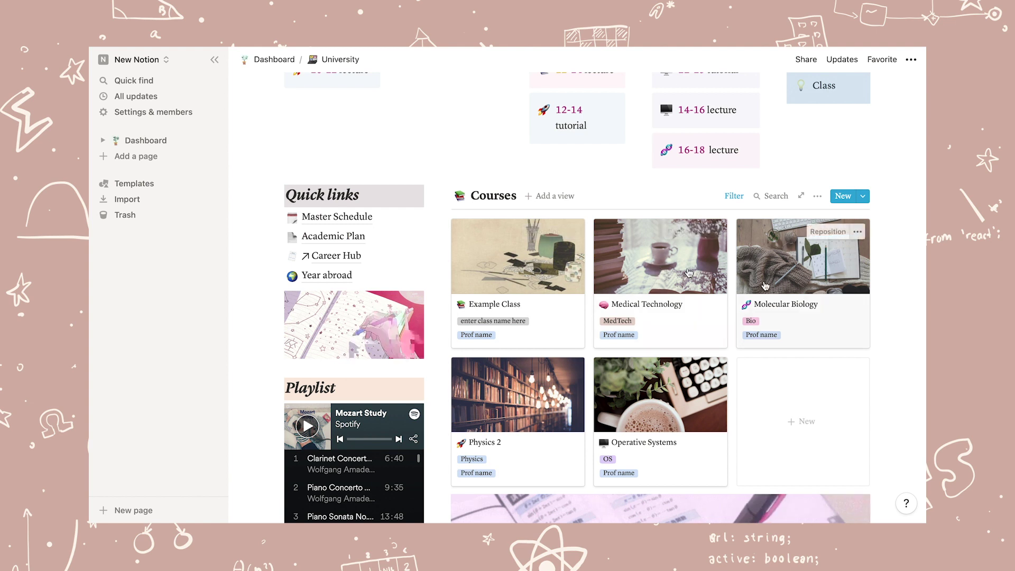
Preview the Medical Technology course page, glance at its Master Schedule views, then close it
click(658, 282)
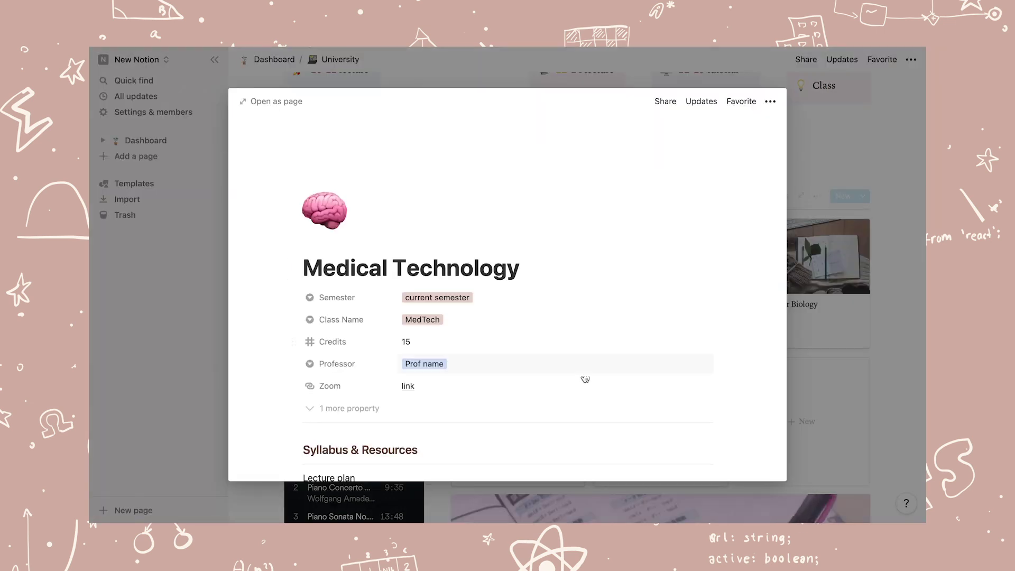
scroll(582, 380, down, 5)
scroll(582, 381, down, 2)
click(471, 356)
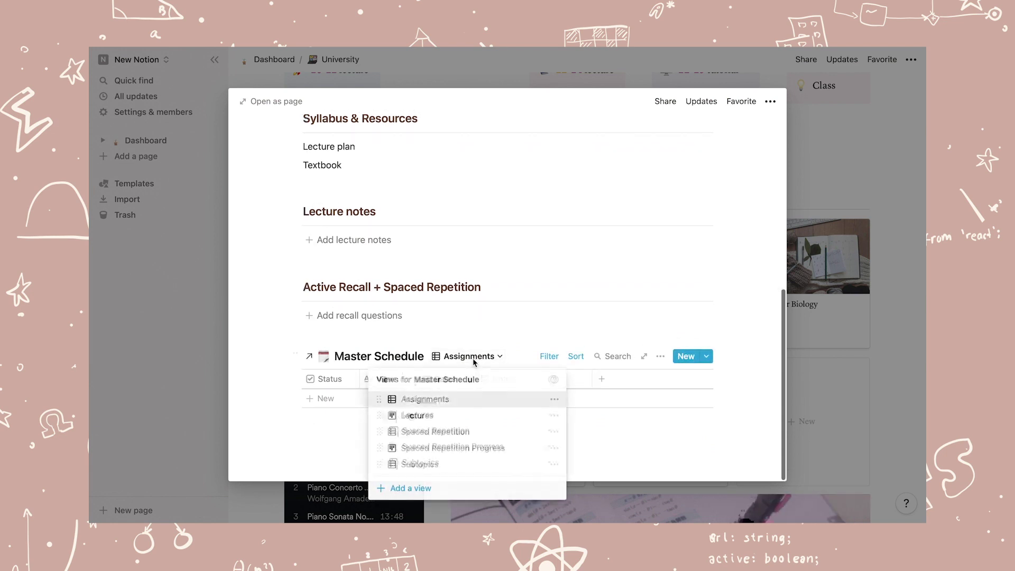
click(500, 334)
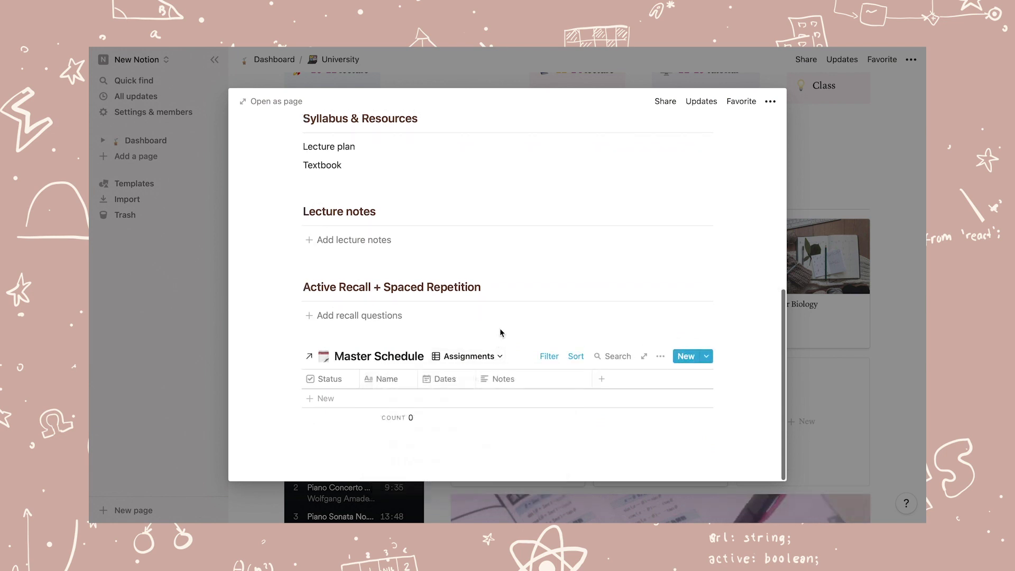
click(806, 156)
Scroll the University dashboard down to the Courses gallery and back up
scroll(745, 418, down, 4)
scroll(745, 418, down, 8)
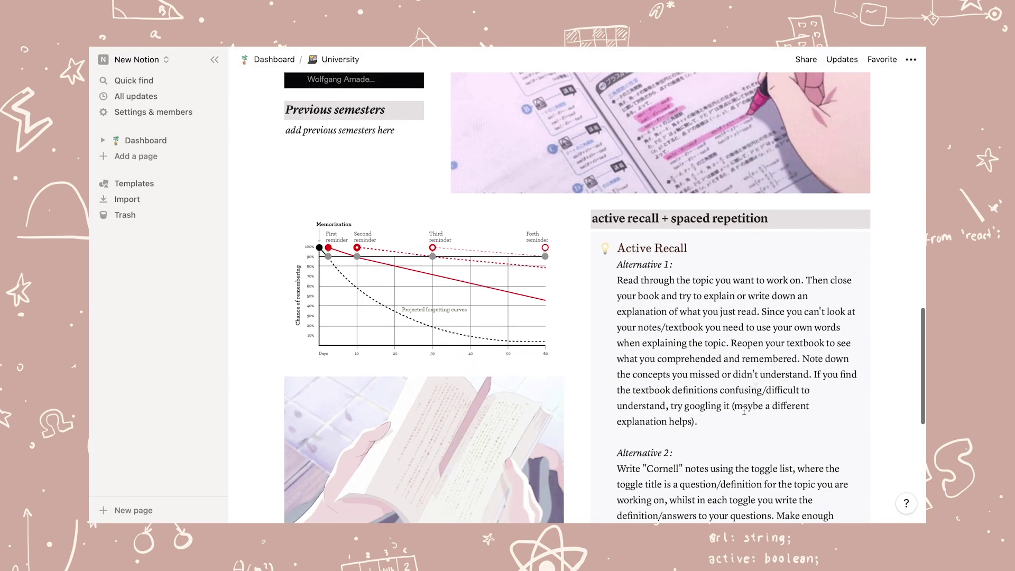
scroll(743, 410, down, 1)
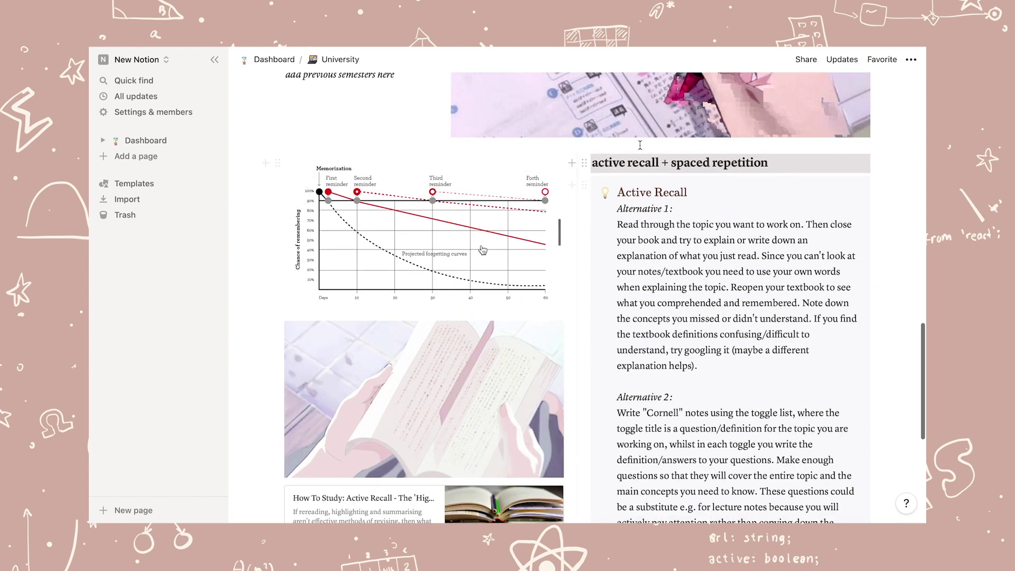
scroll(483, 249, down, 5)
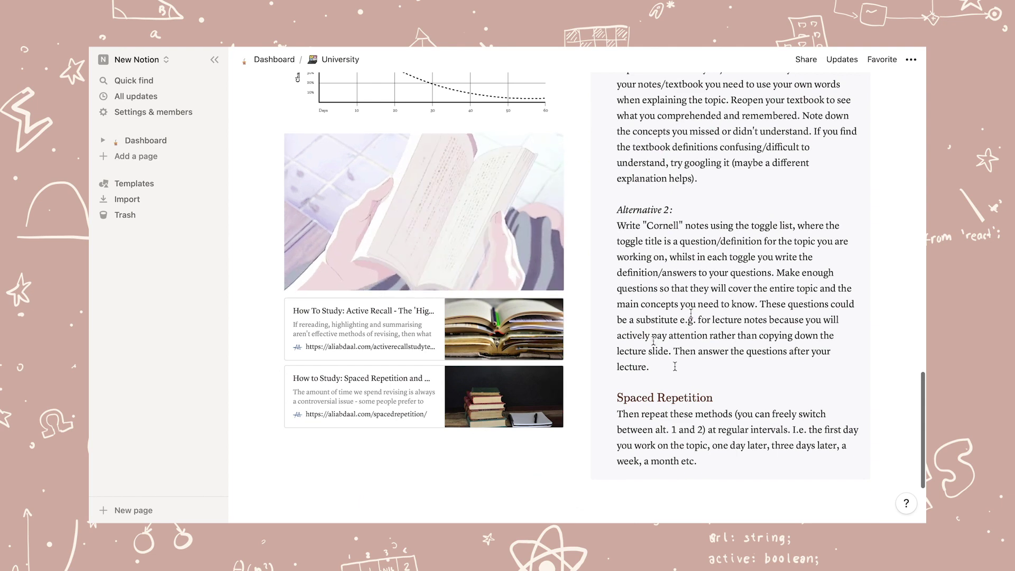
scroll(675, 418, up, 1)
scroll(674, 418, up, 20)
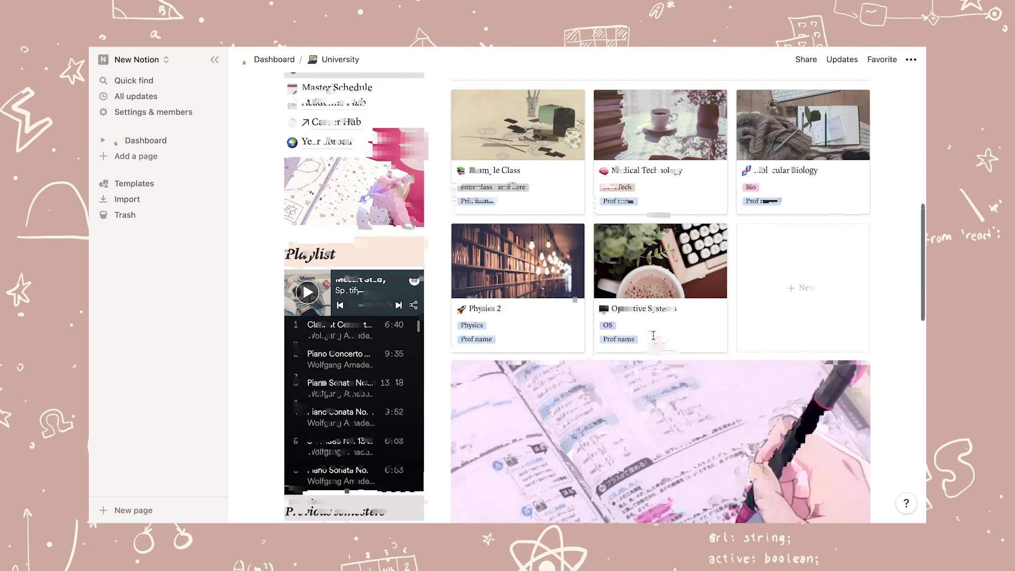
scroll(653, 336, up, 2)
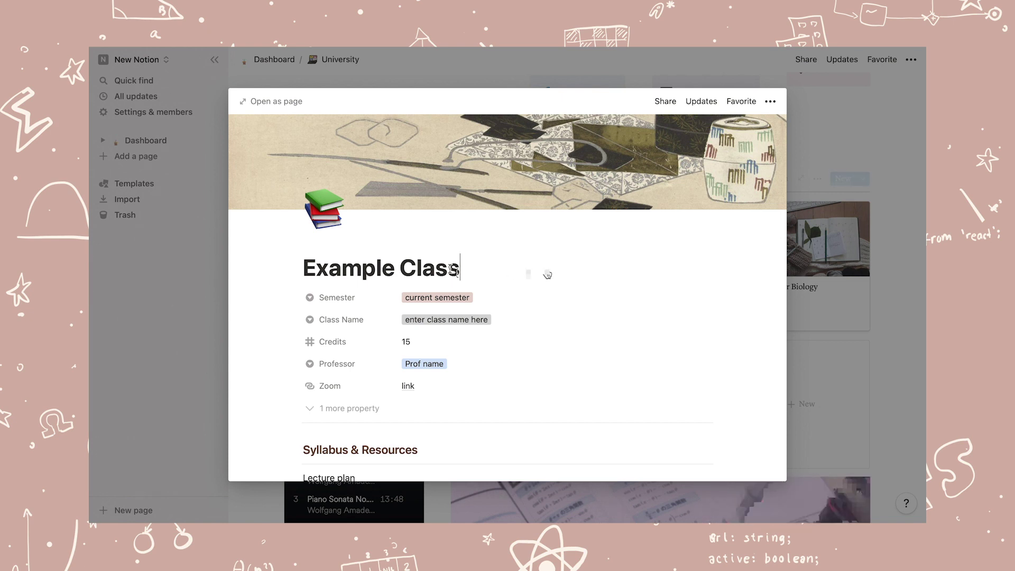
Give the course page a plus-sign icon and retitle it Maths
click(325, 210)
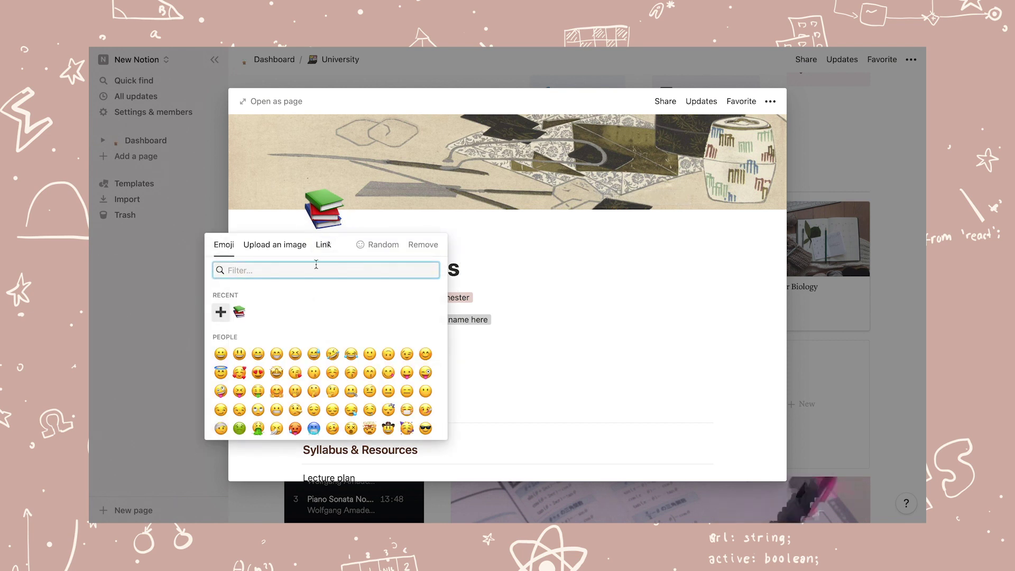
click(221, 313)
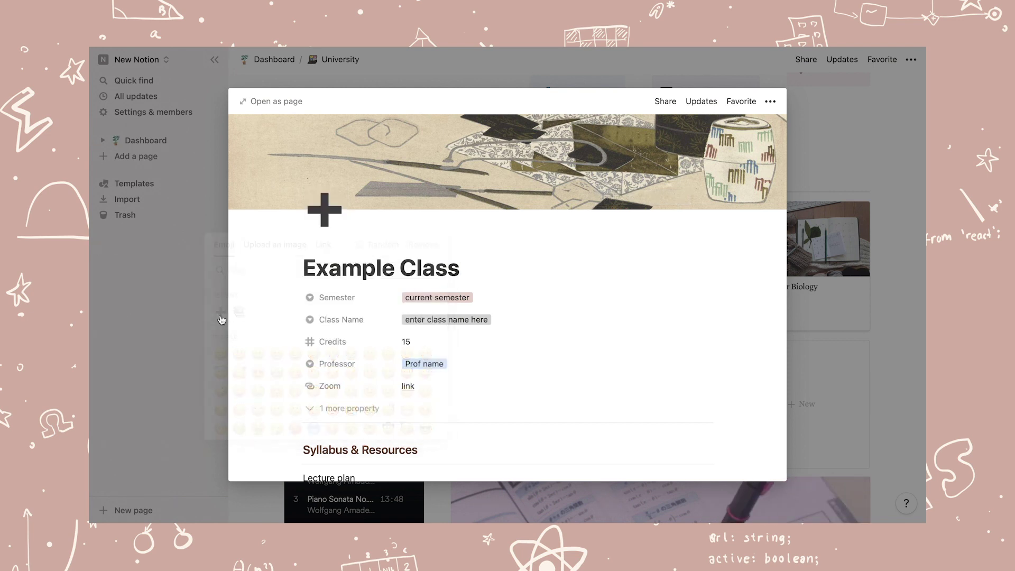
triple_click(326, 267)
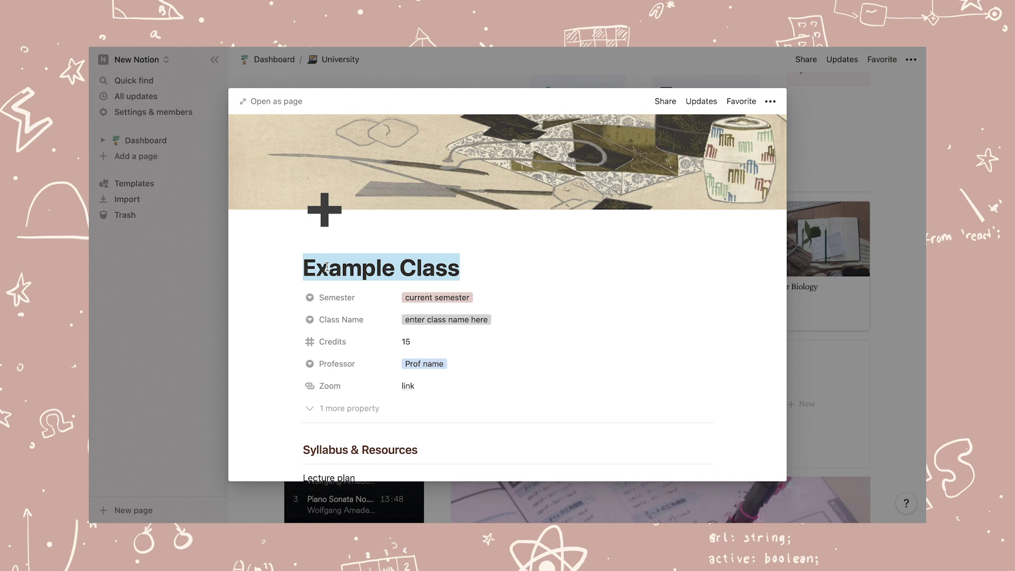
text(Maths)
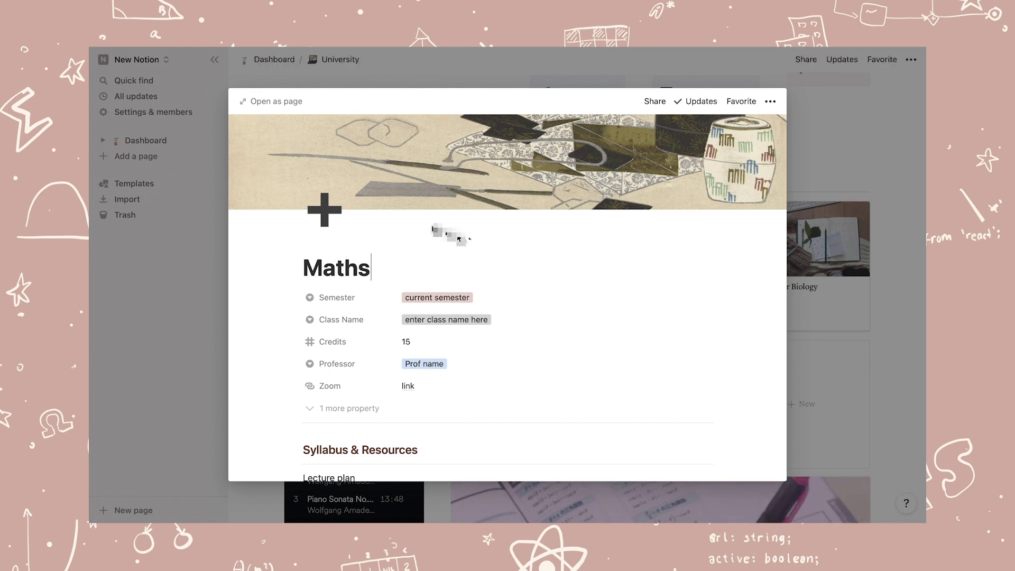
scroll(450, 233, down, 2)
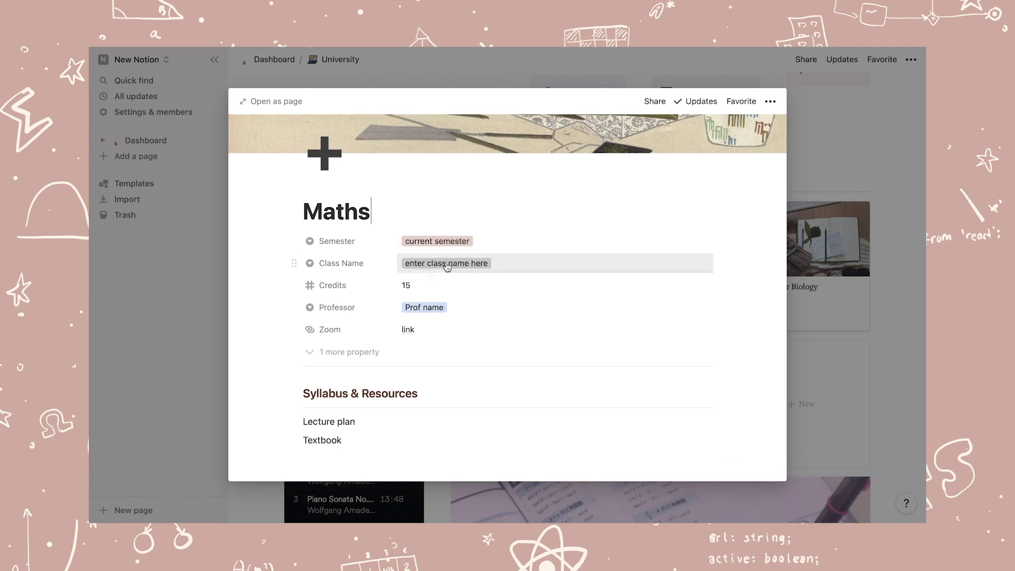
Rename the Class Name option to Maths and colour it yellow
click(447, 266)
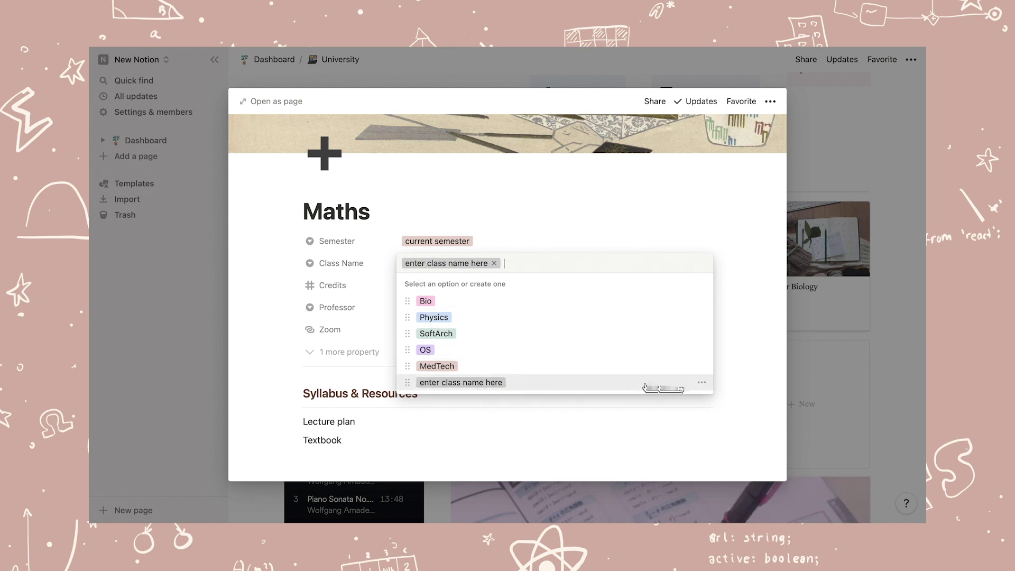
click(702, 382)
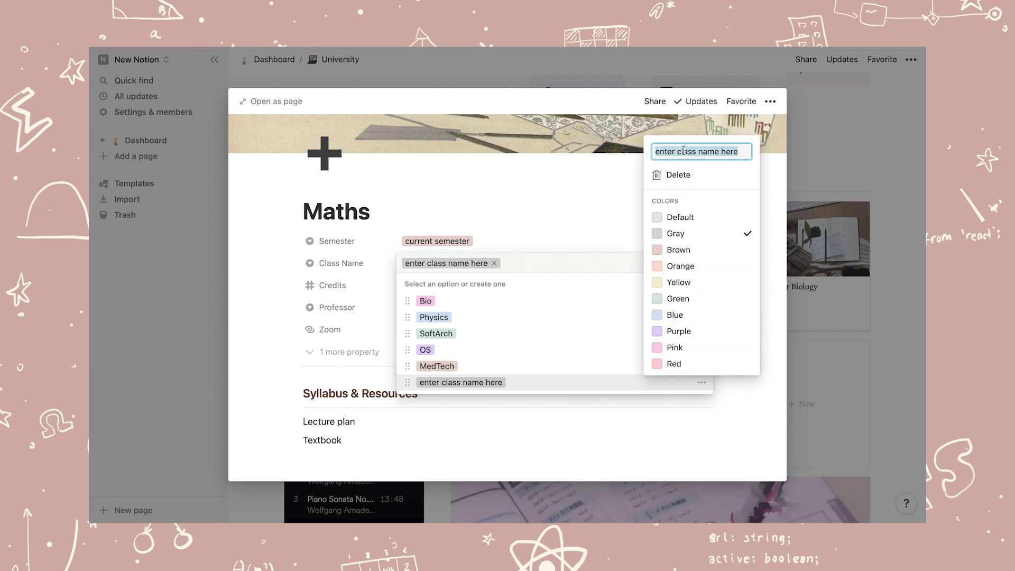
text(maths)
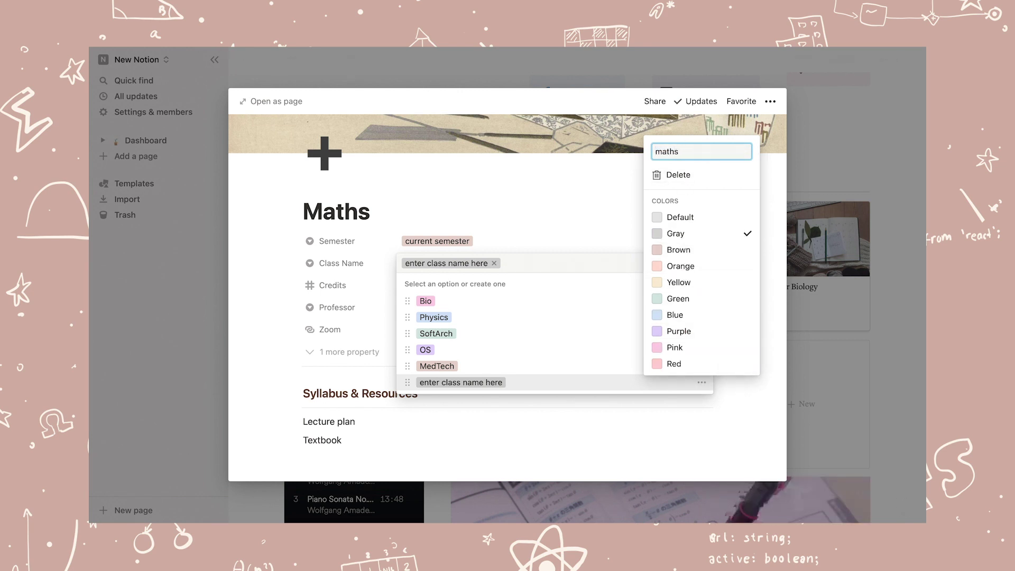
double_click(666, 152)
text(Maths)
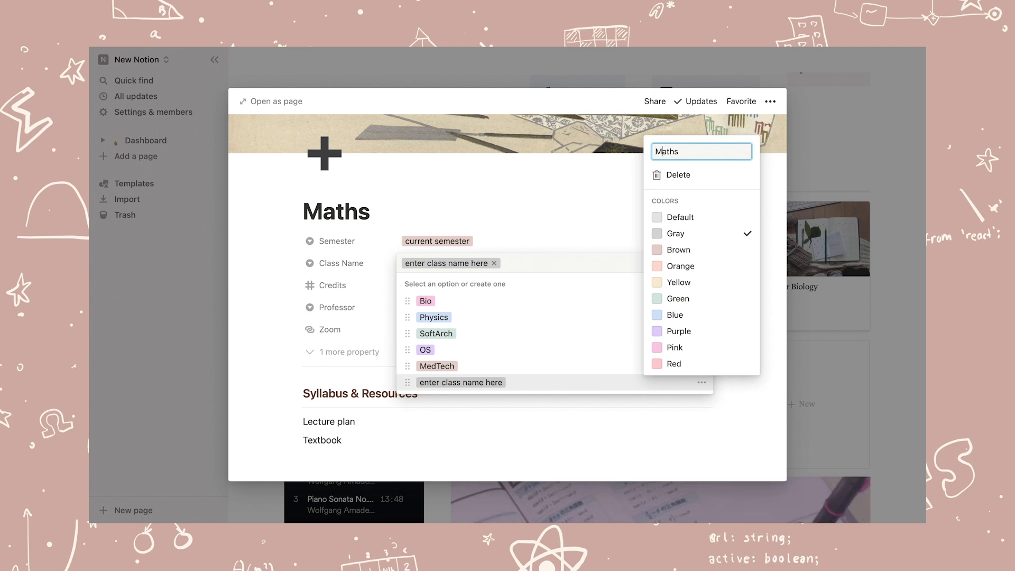
click(696, 284)
click(539, 250)
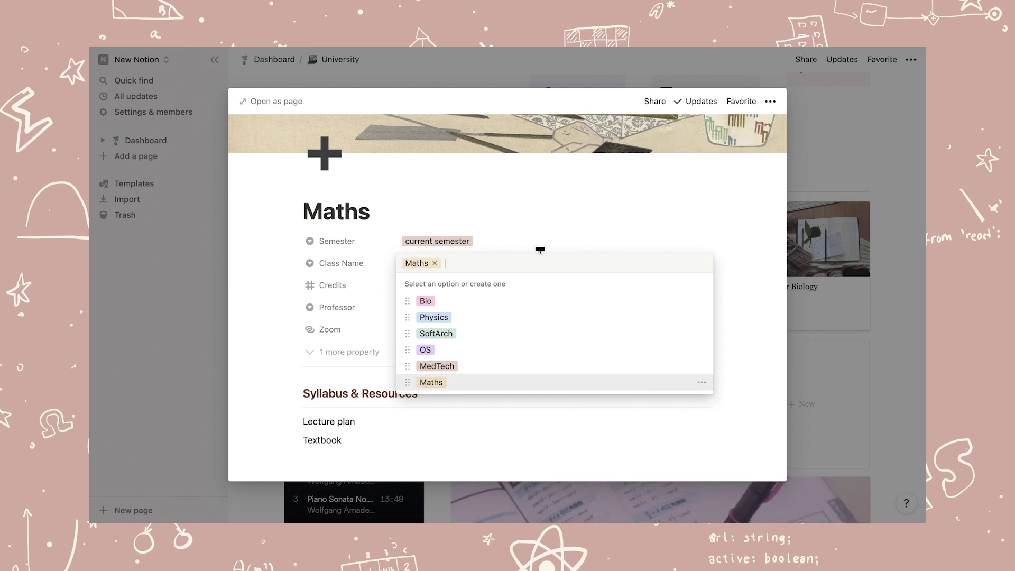
click(503, 244)
Create and apply a Professor tag, then start changing Credits from 15 to 10
click(418, 286)
click(446, 306)
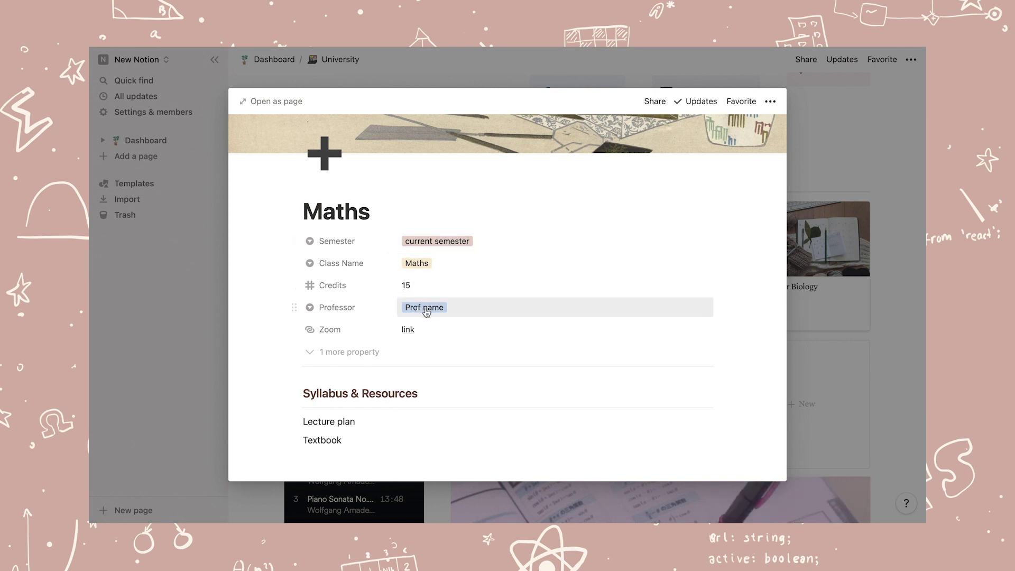
click(465, 307)
text(Professor)
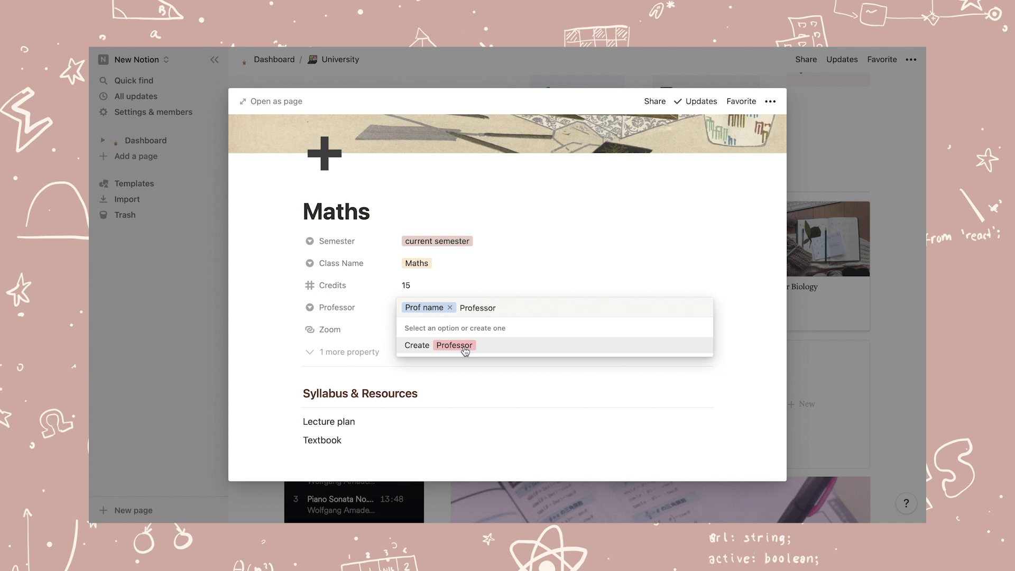
click(464, 350)
click(408, 292)
key(BackSpace)
Finish entering 10 credits, then open Master Schedule and delete its 11 sample rows
text(0)
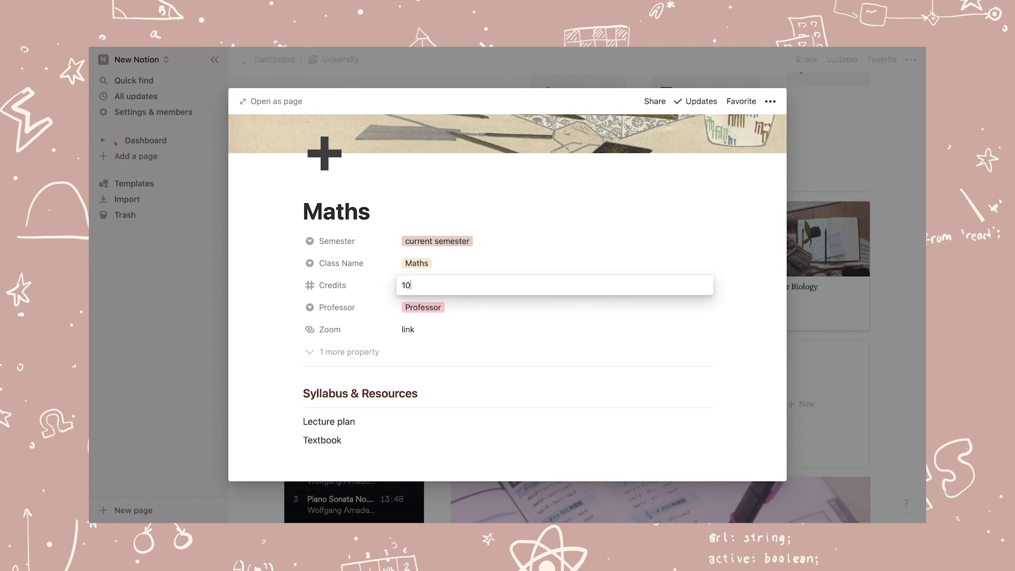
scroll(575, 258, down, 1)
scroll(574, 259, down, 10)
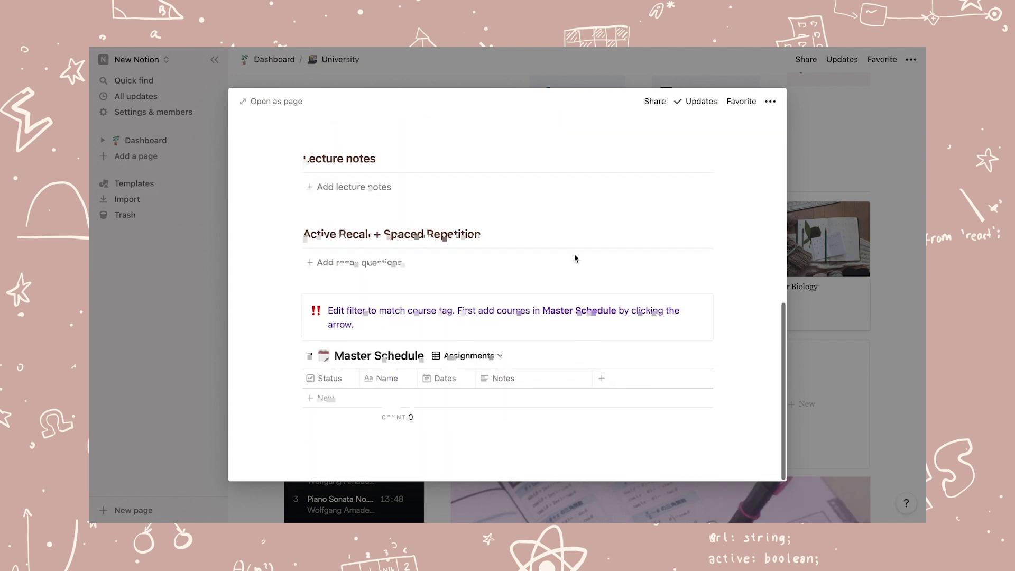
click(310, 358)
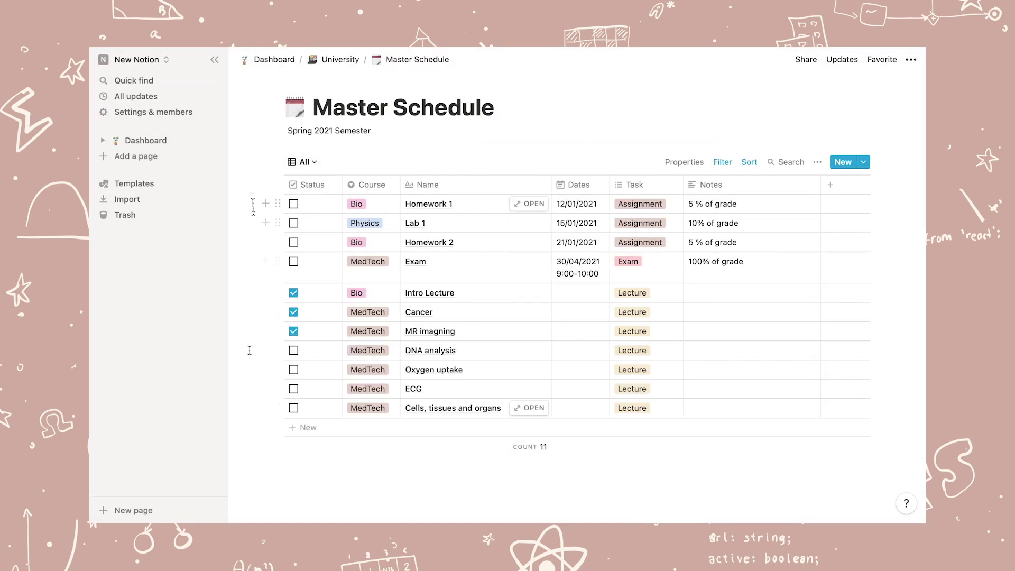
drag(242, 193, 535, 408)
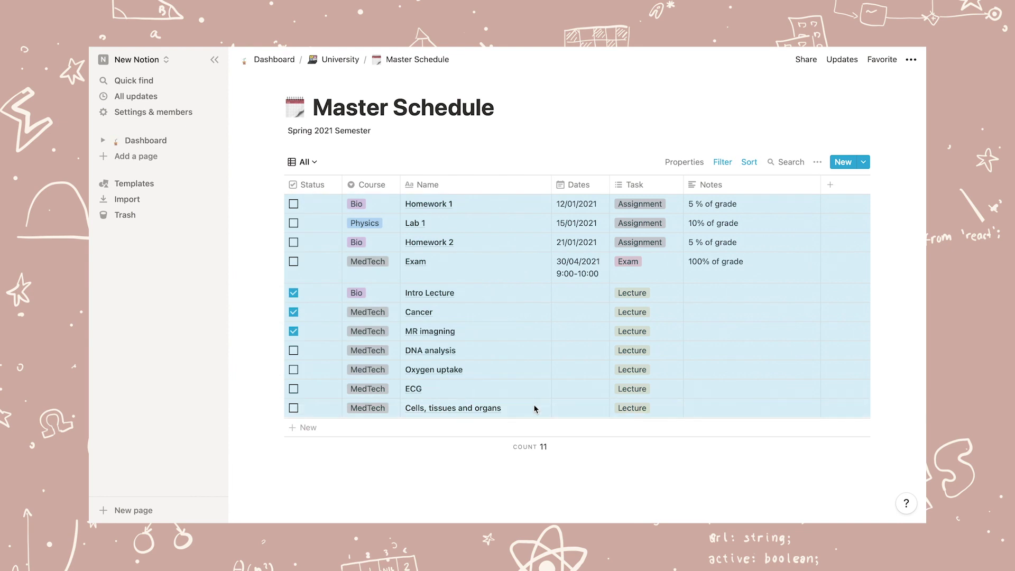
key(BackSpace)
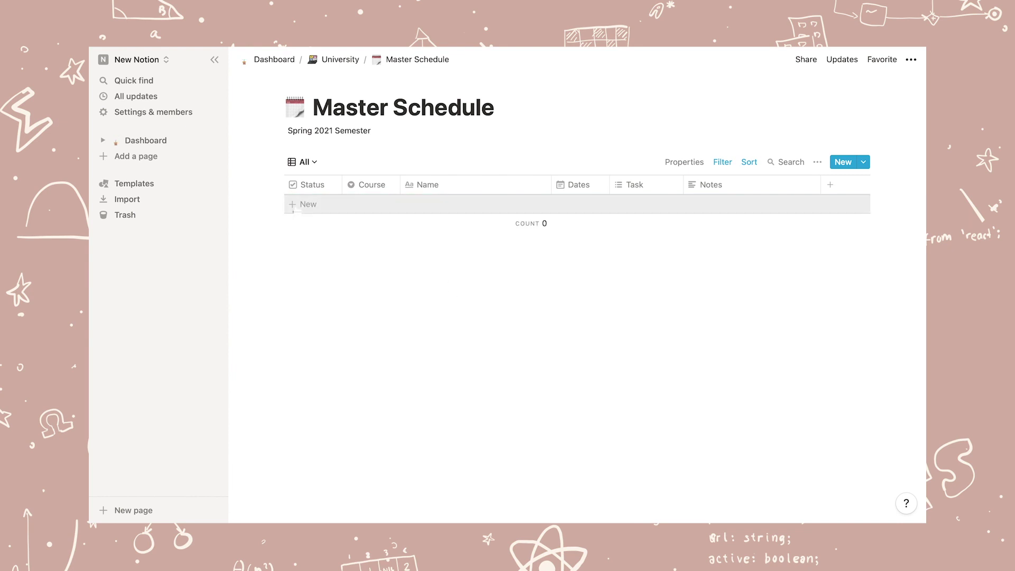
Add a new row with a newly created Maths Course option coloured yellow
click(372, 185)
click(372, 275)
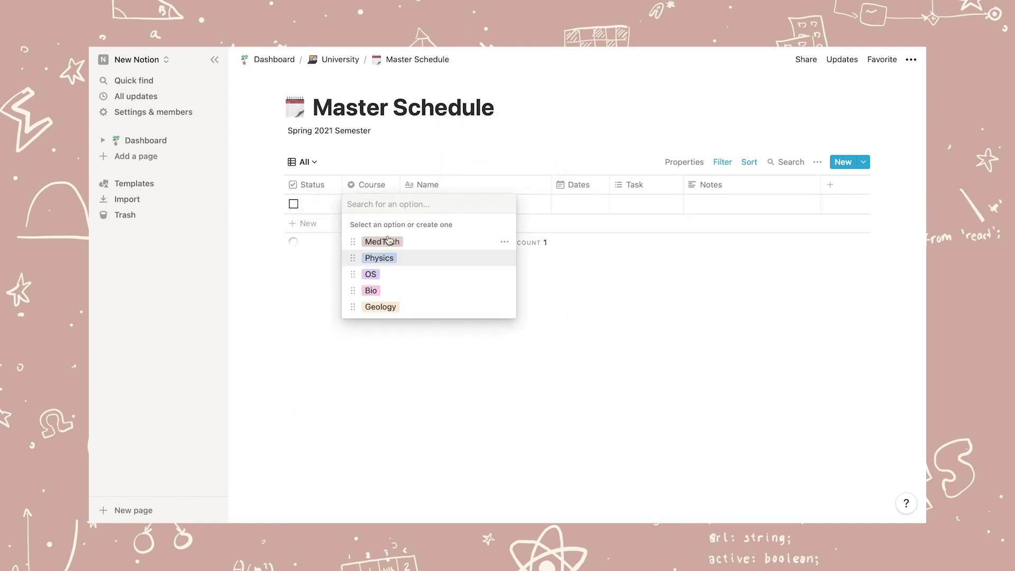
text(Maths)
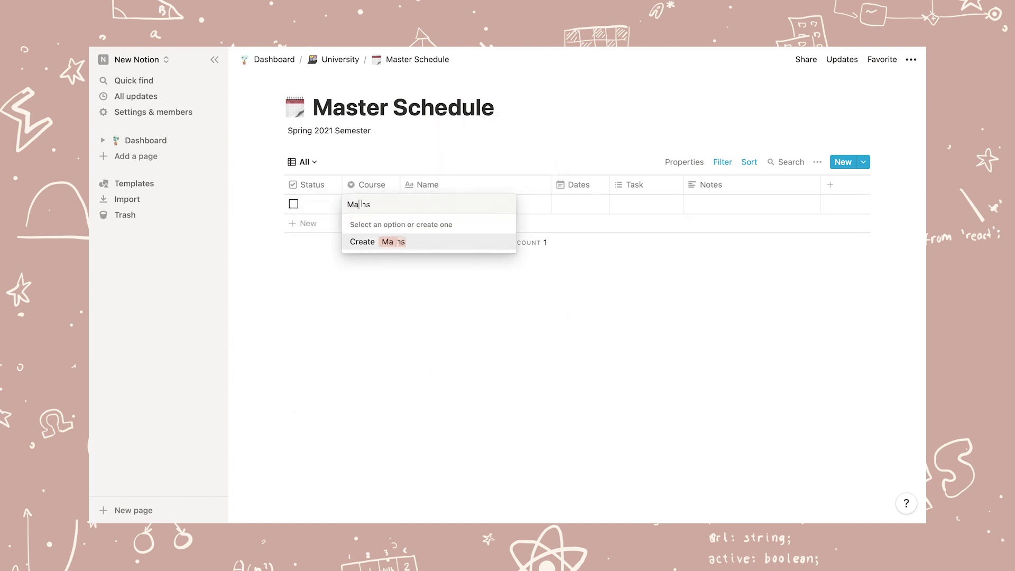
click(417, 246)
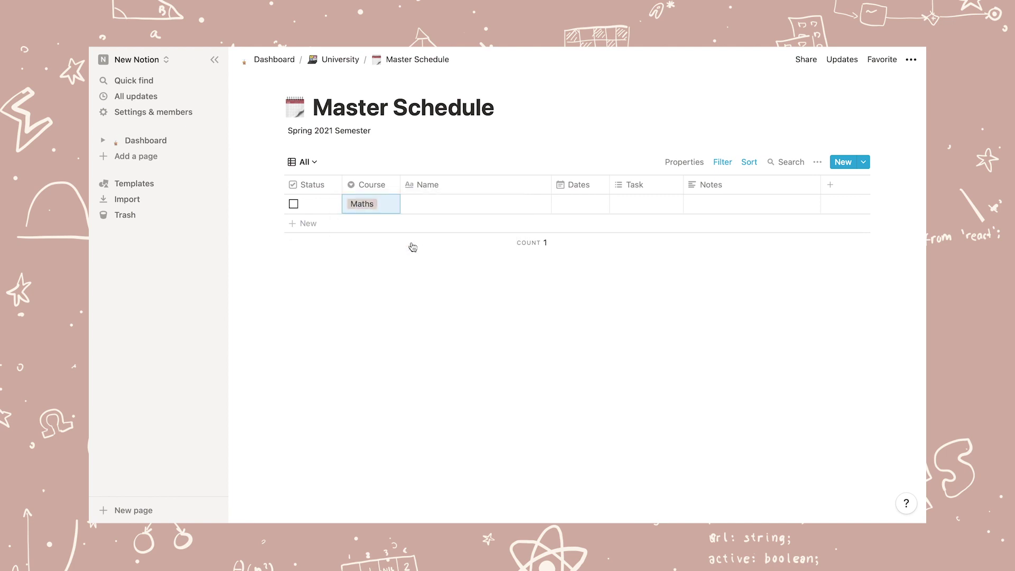
click(370, 186)
click(357, 273)
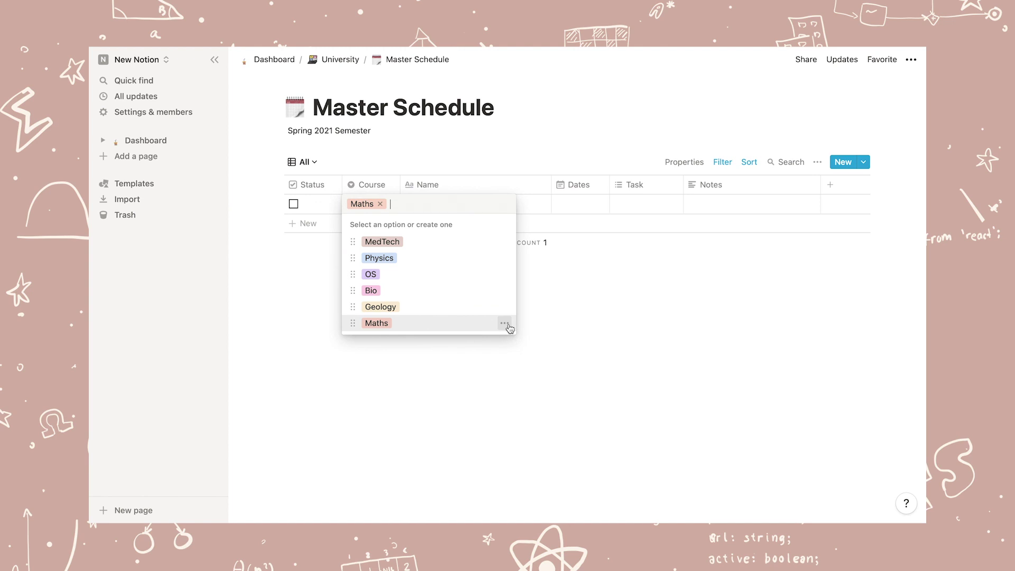
click(506, 324)
click(480, 222)
key(Escape)
key(Escape)
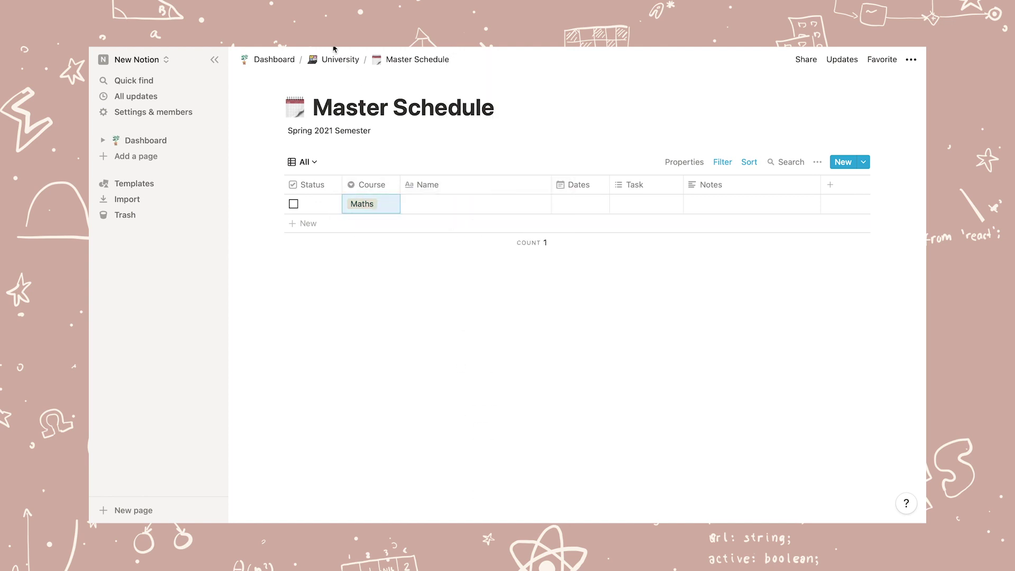
Return to the University page and open the Maths course page
click(334, 60)
scroll(428, 432, down, 5)
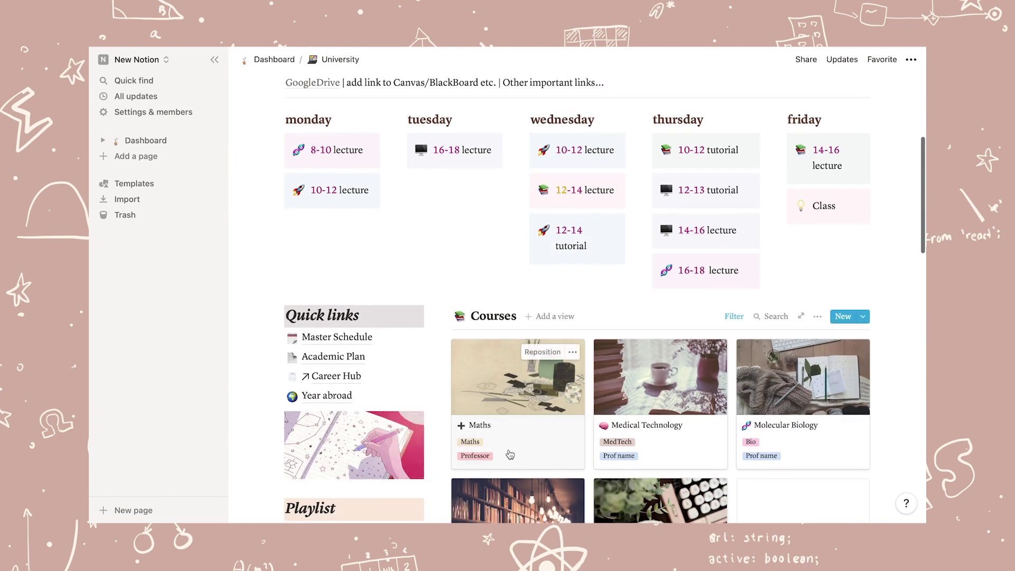
click(491, 380)
scroll(459, 338, down, 6)
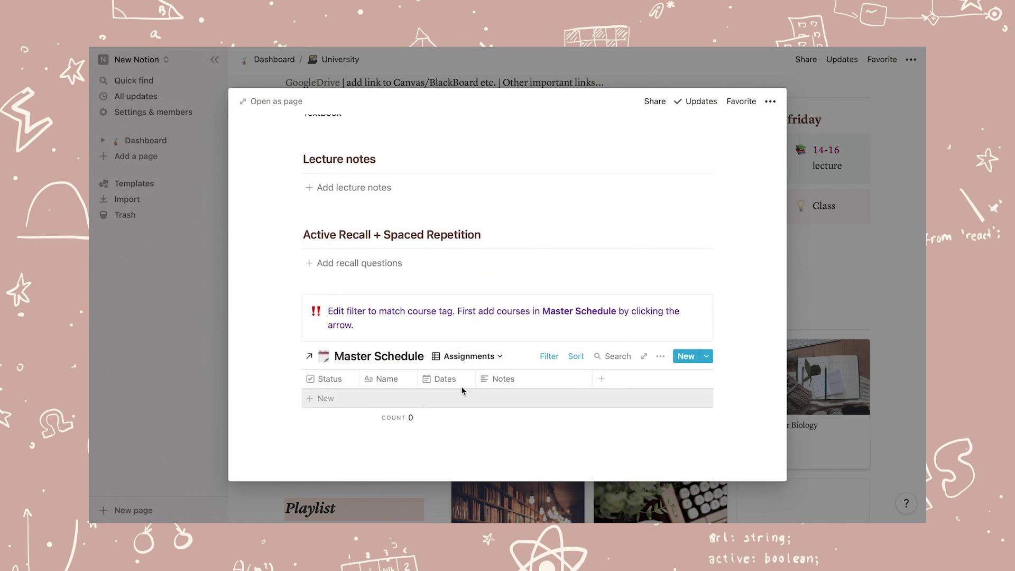
Add Assignment 1 due 14/01/2021 with the note '20% of grade'
click(326, 398)
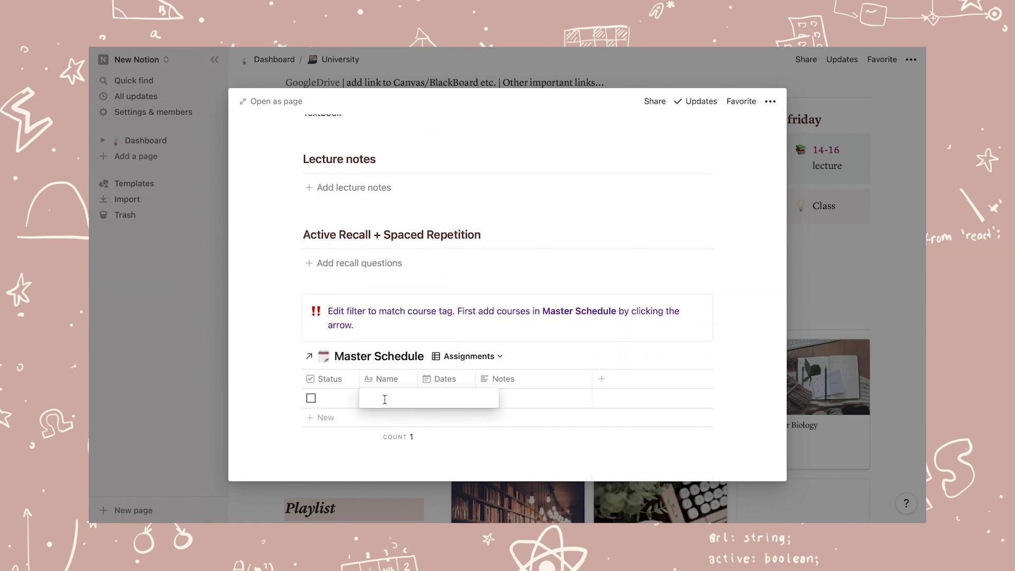
text(Assignmen)
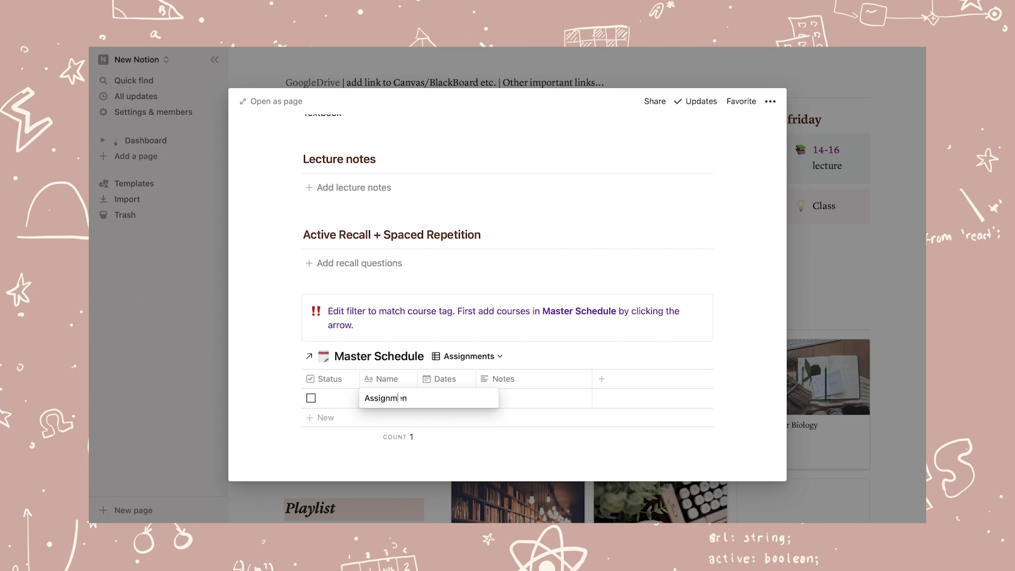
text(t 1)
key(Return)
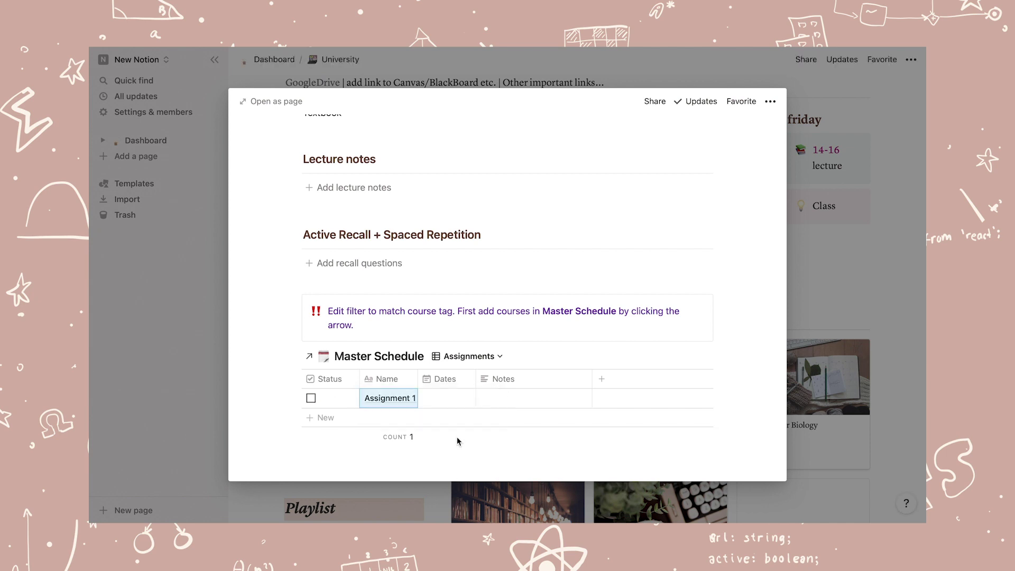
click(447, 399)
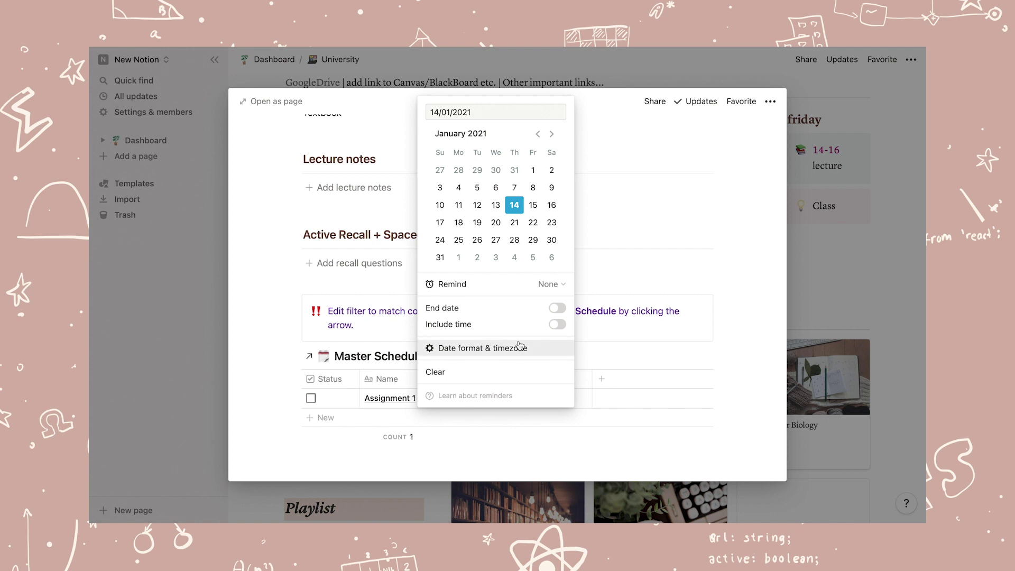
click(549, 284)
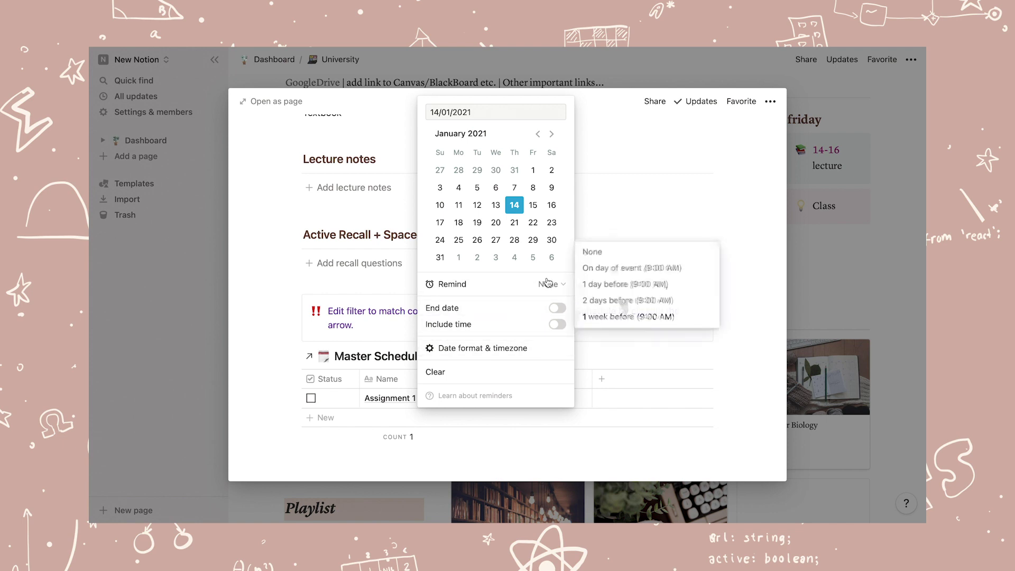
click(566, 453)
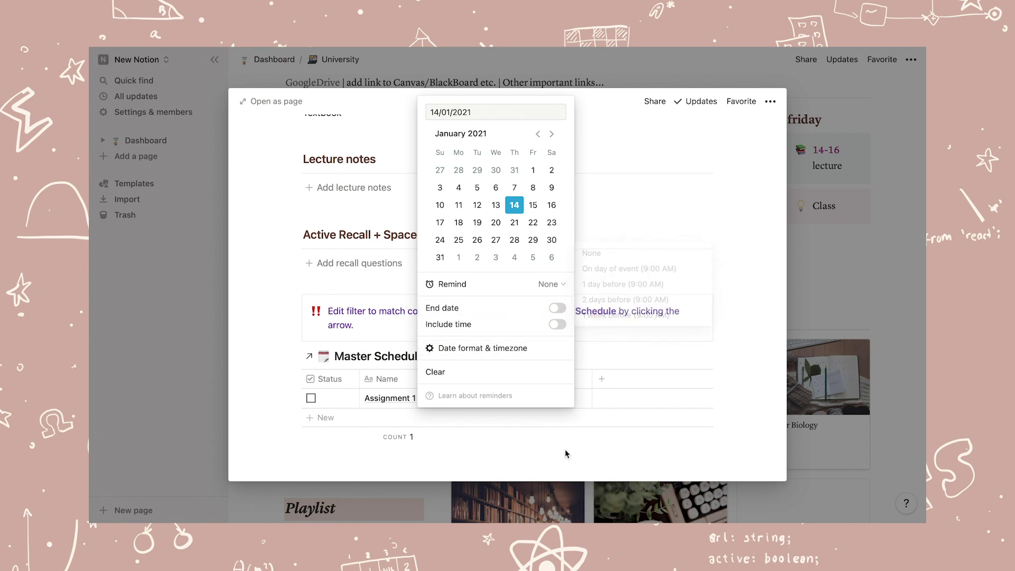
click(549, 439)
click(504, 398)
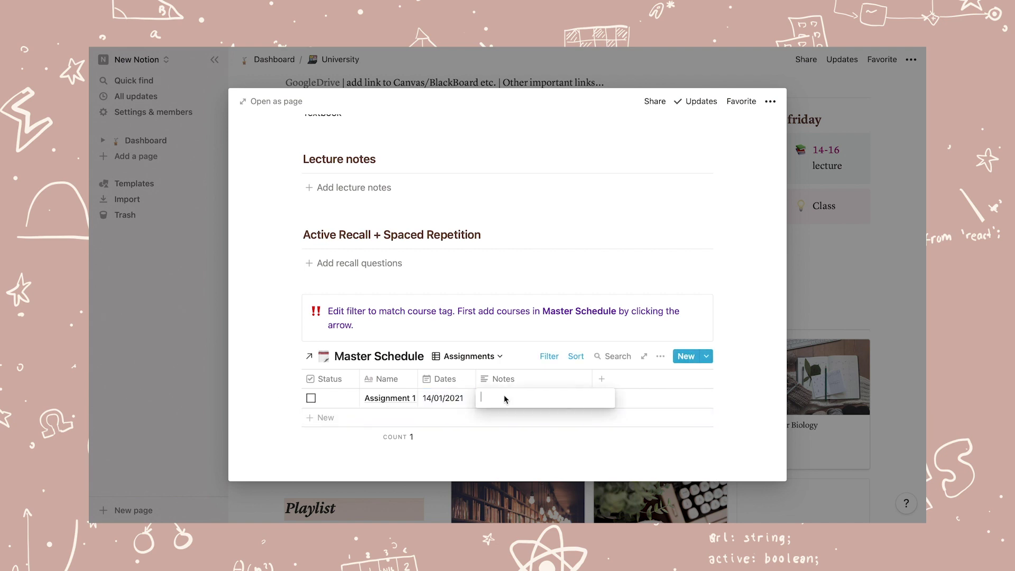
text(20%)
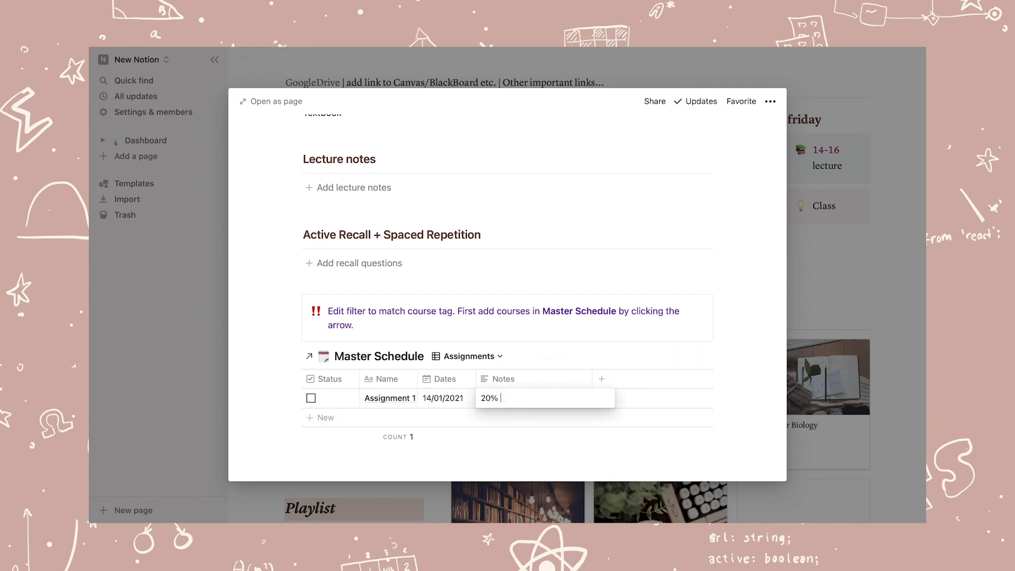
text( of grade)
key(Escape)
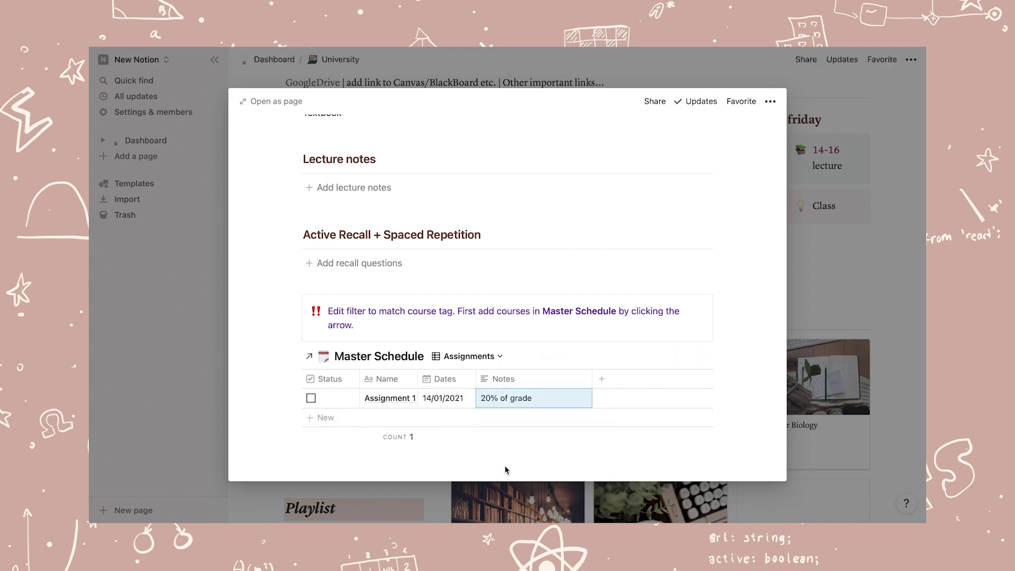
Add Lab 1 dated 24/01/2021 with the note '50% of grade'
click(328, 417)
text(Lab 1)
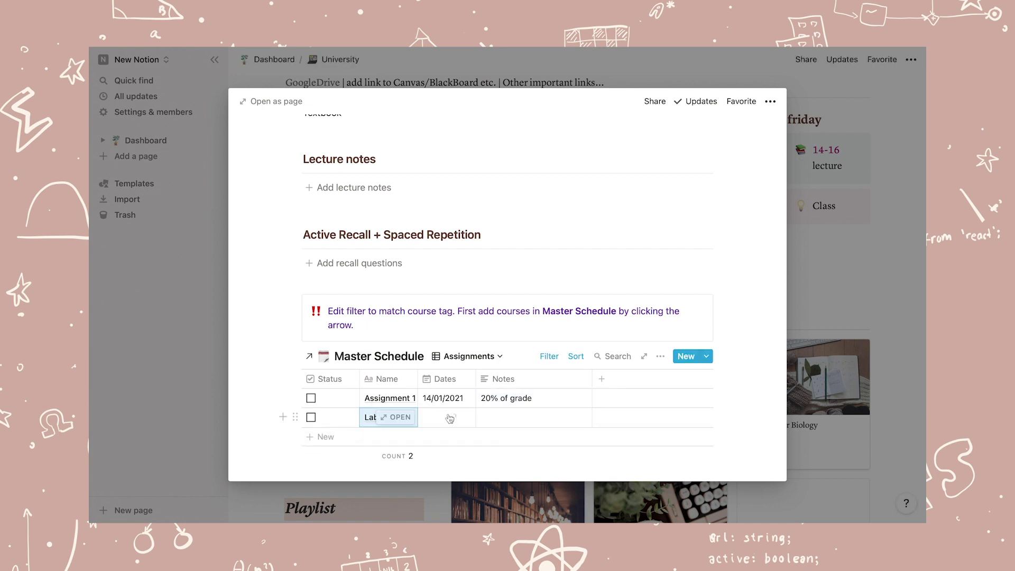
click(428, 417)
click(551, 456)
click(531, 417)
text(50% of grade)
key(Escape)
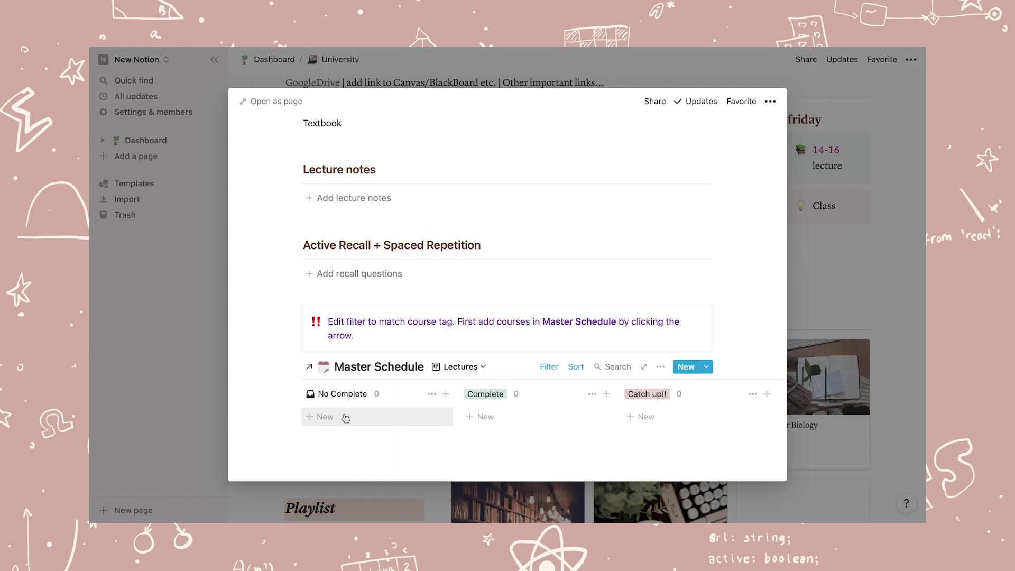
Add a Lecture 1 card dated 17/01/2021, assigned to Maths, with notes 'Ch. 1–3'
click(345, 417)
text(Lecture 1)
click(351, 470)
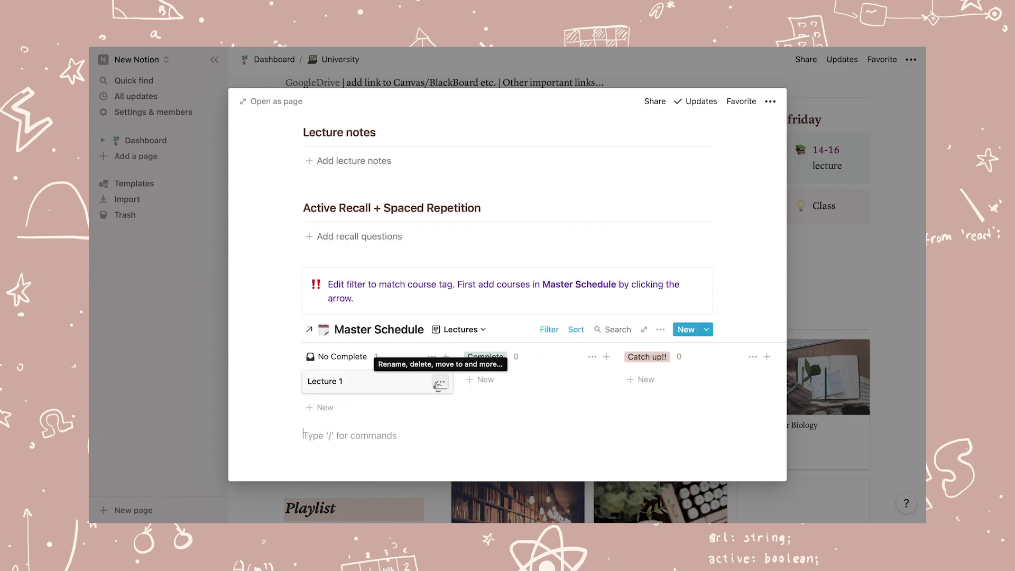
click(338, 380)
click(413, 195)
click(419, 331)
click(413, 218)
click(416, 340)
click(417, 238)
text(Ch. 1, 2, and 3)
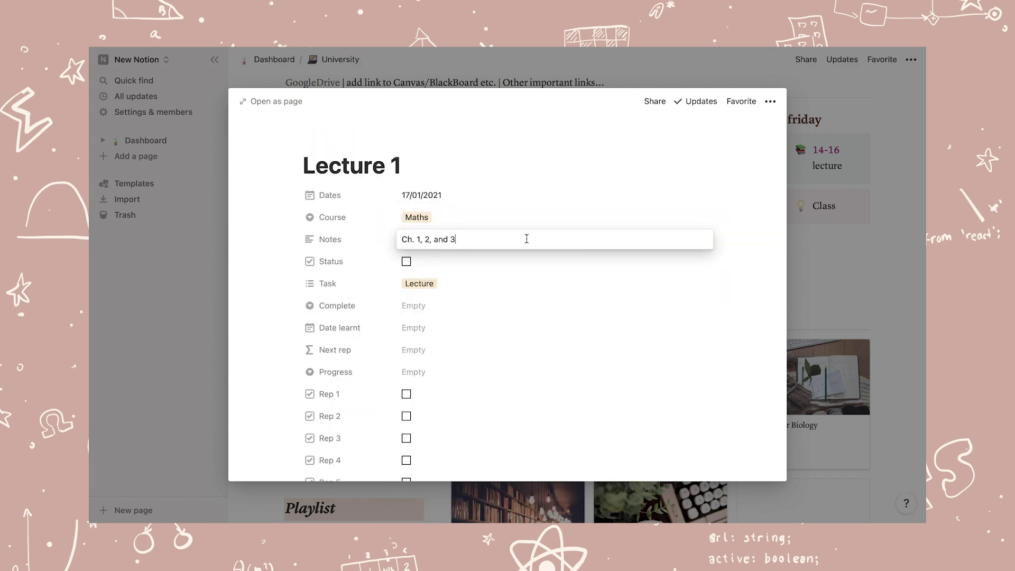
Close Lecture 1 and open the Maths course as a full page
click(823, 260)
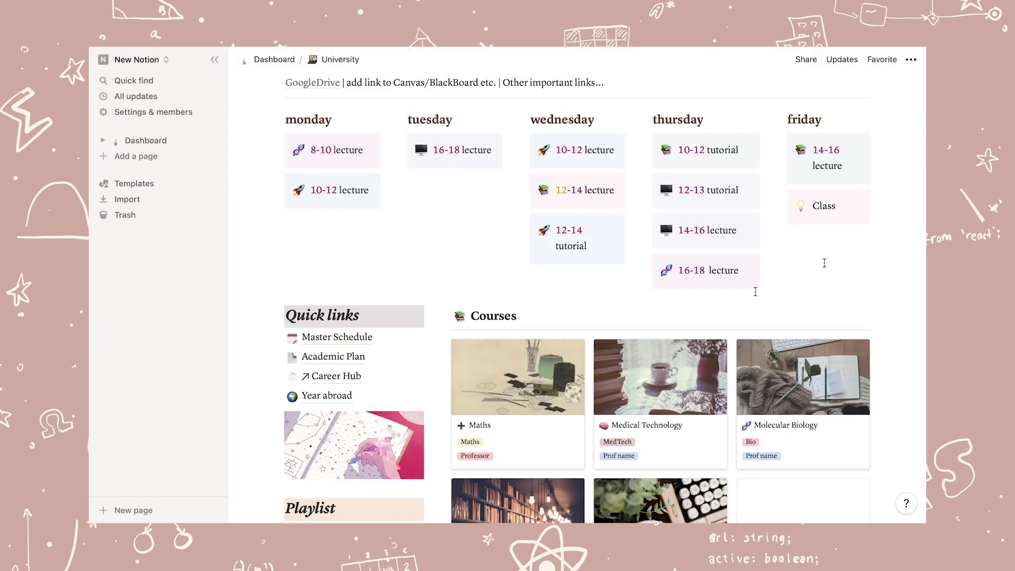
click(506, 424)
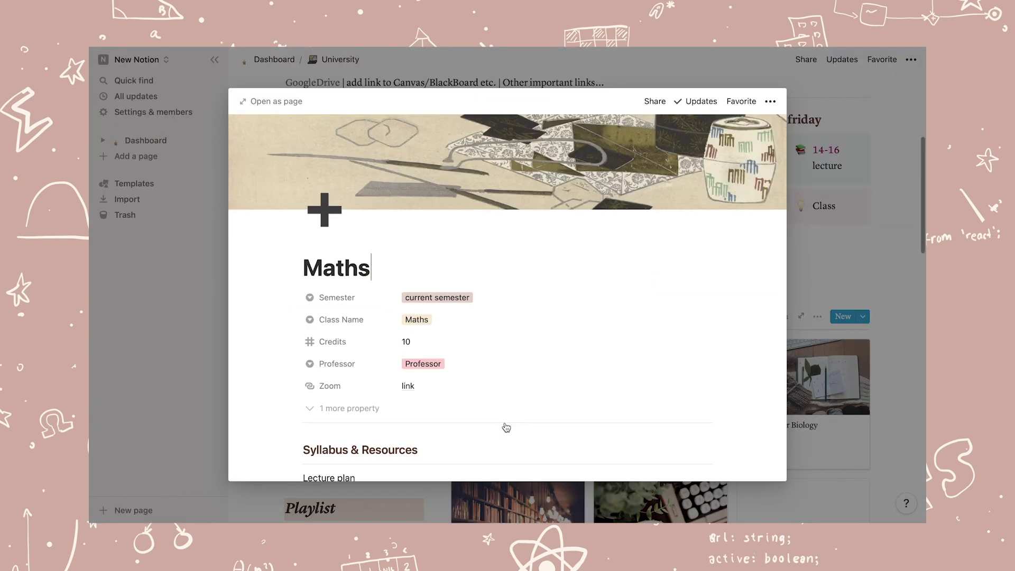
click(275, 101)
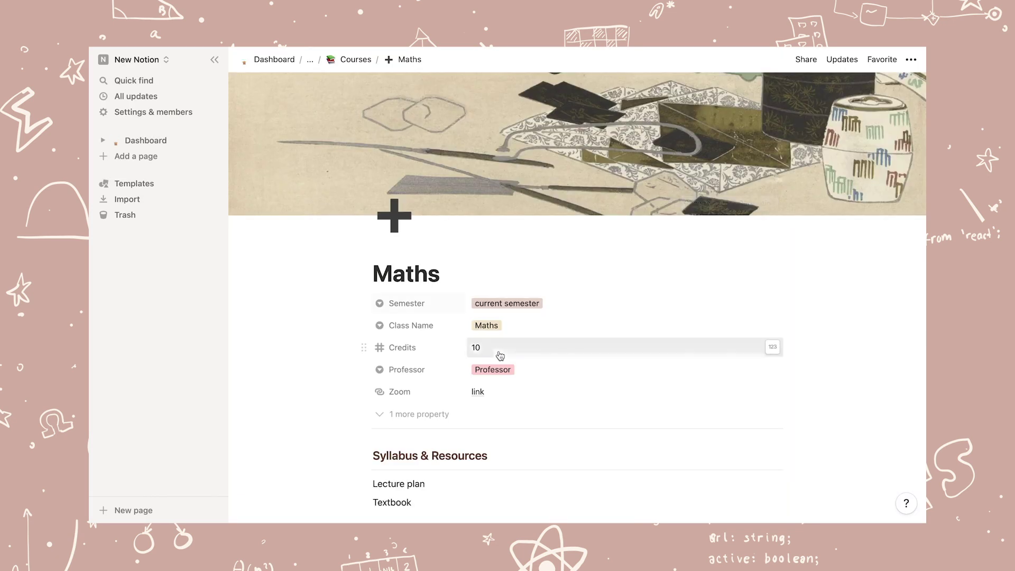
scroll(498, 350, down, 10)
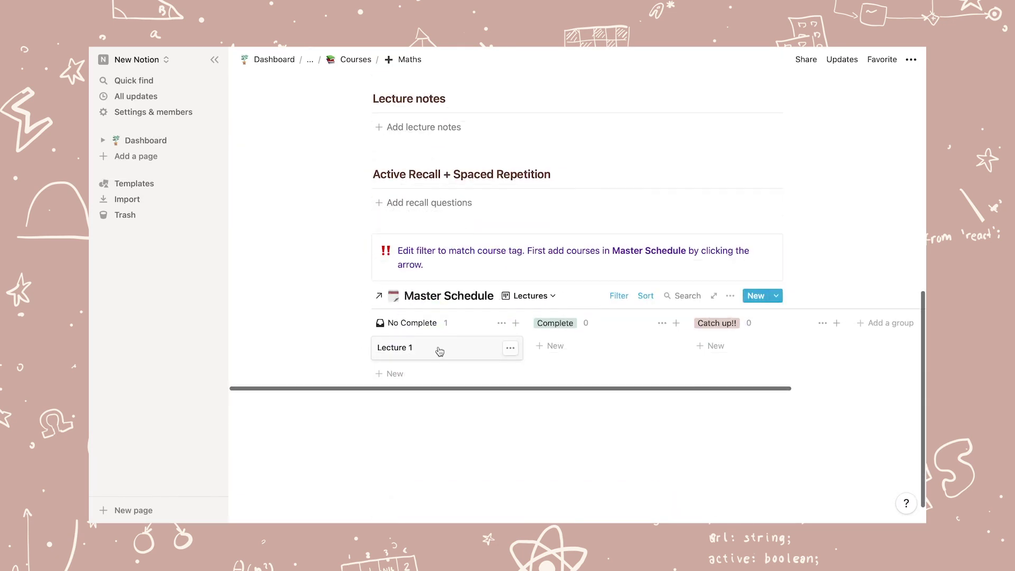
Add a Lecture 2 card dated 19/01/2021, assigned to Maths, with a note starting 'C'
click(391, 373)
text(Lecture 2)
key(Return)
click(401, 375)
click(409, 195)
click(437, 217)
click(430, 336)
click(418, 239)
text(C)
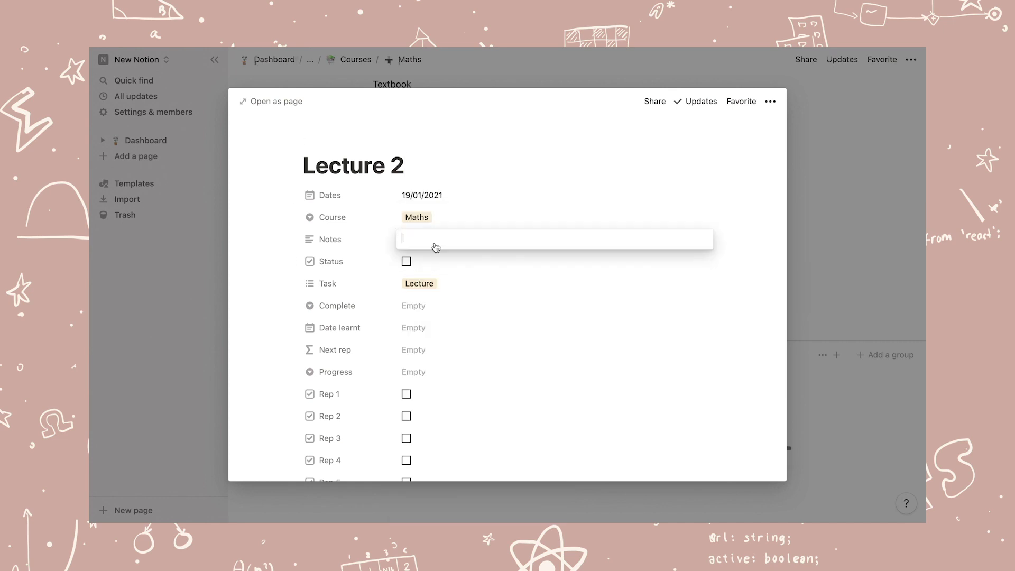
key(Escape)
key(Escape)
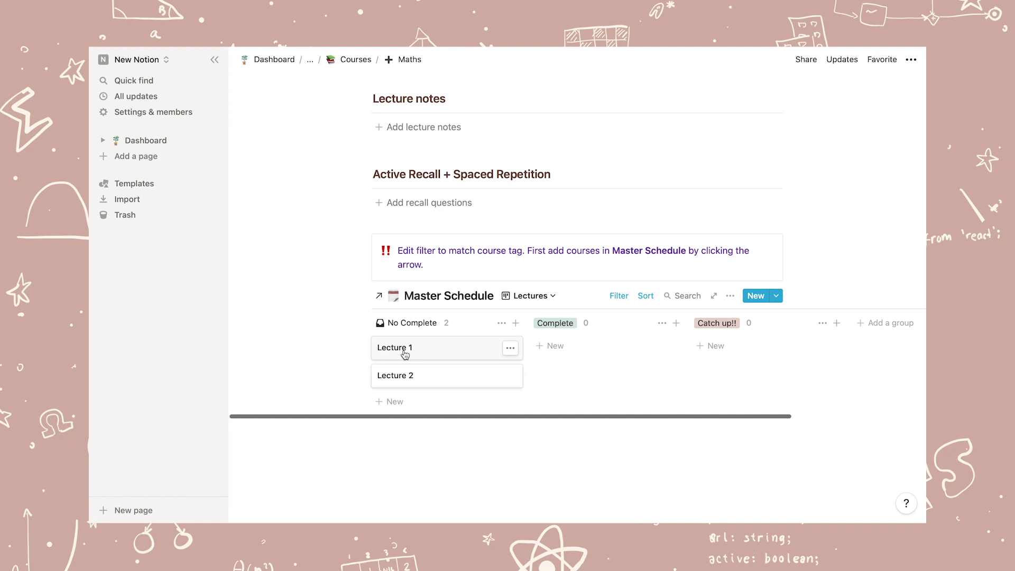
Move Lecture 1 into the Complete column and switch to the Spaced Repetition view
drag(405, 354, 543, 353)
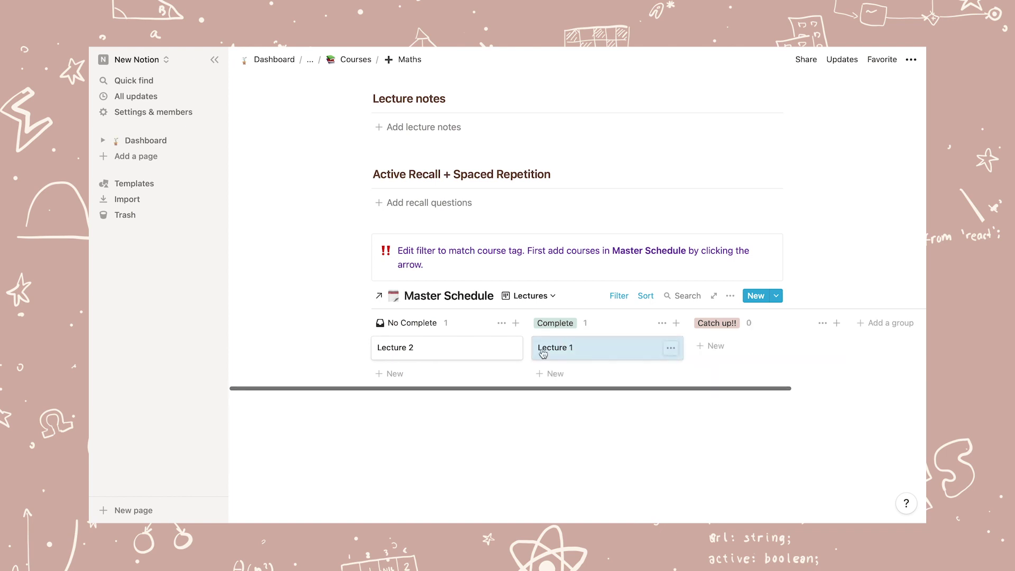
click(528, 283)
click(517, 356)
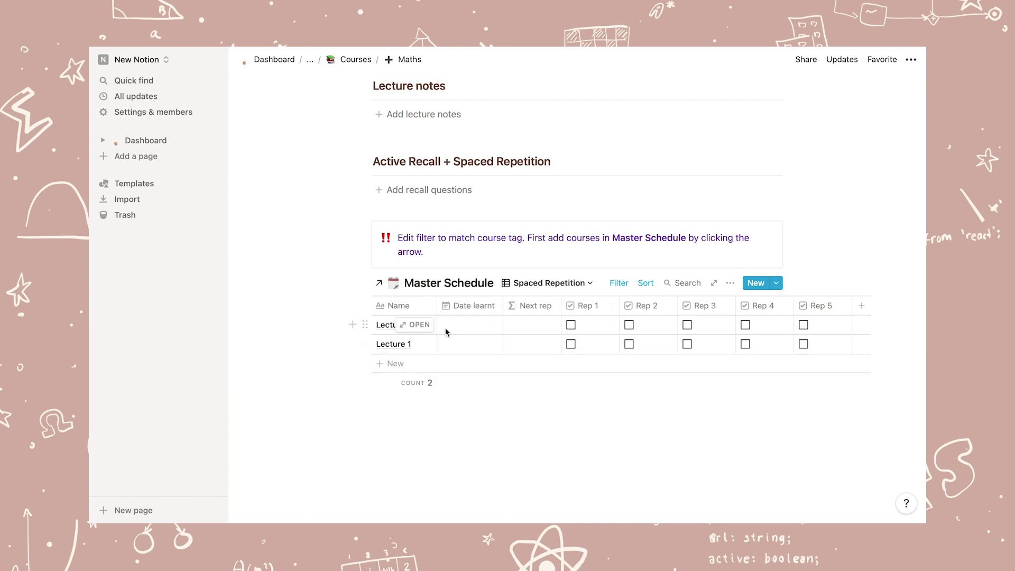
Set Lecture 2's Date learnt to 19 January, tick Rep 1 and untick Rep 2
click(458, 332)
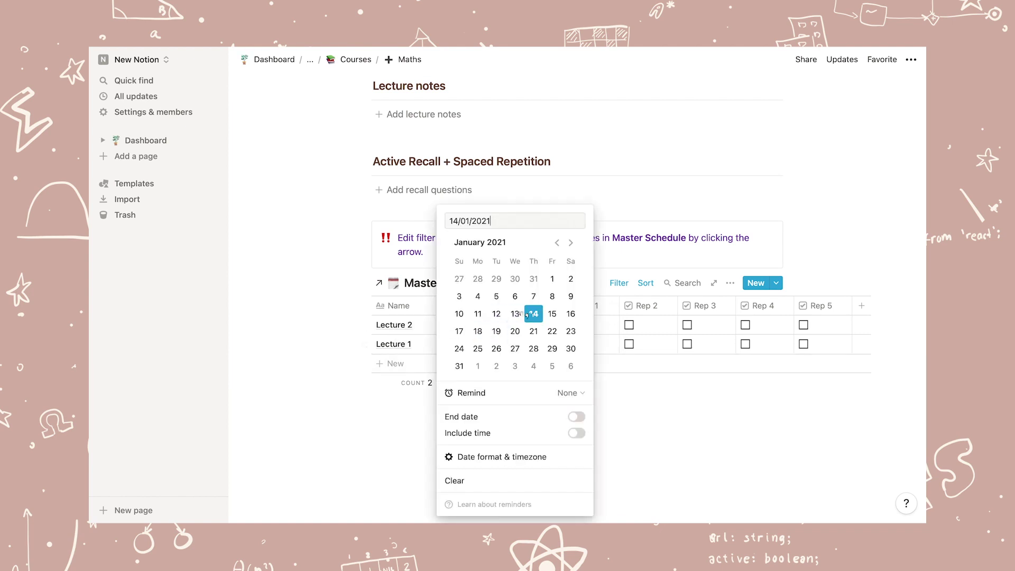
click(494, 333)
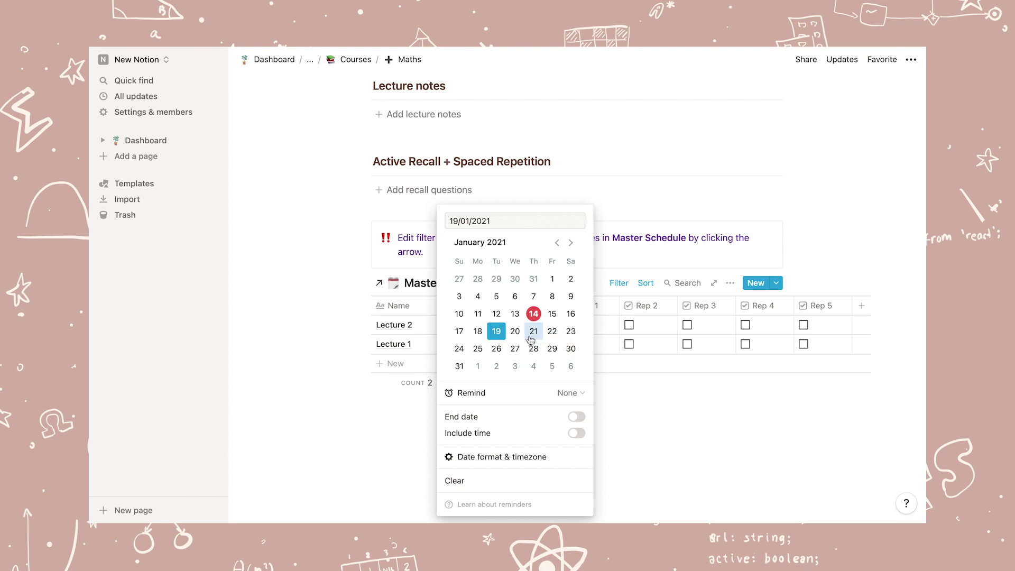
click(627, 373)
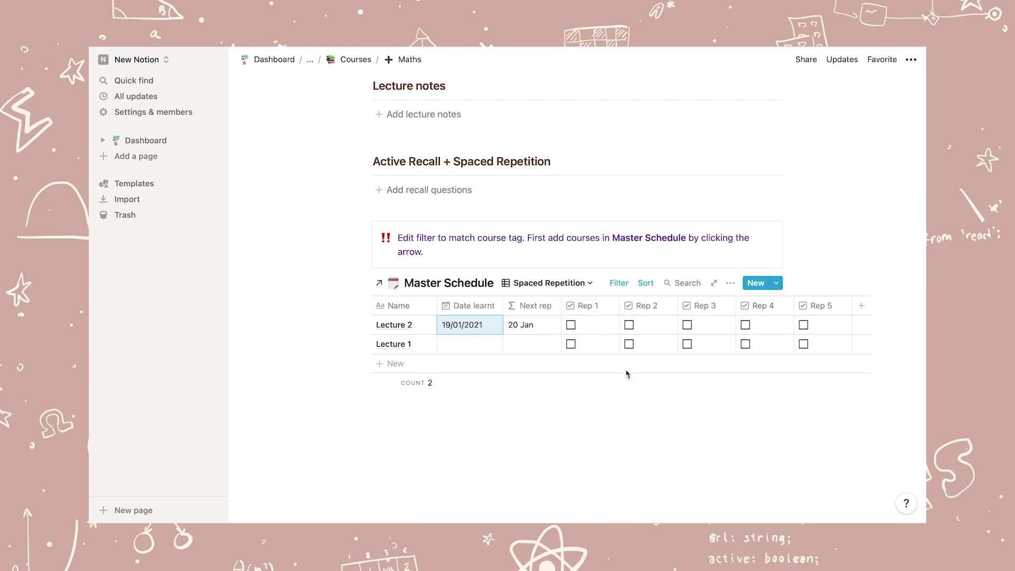
click(571, 325)
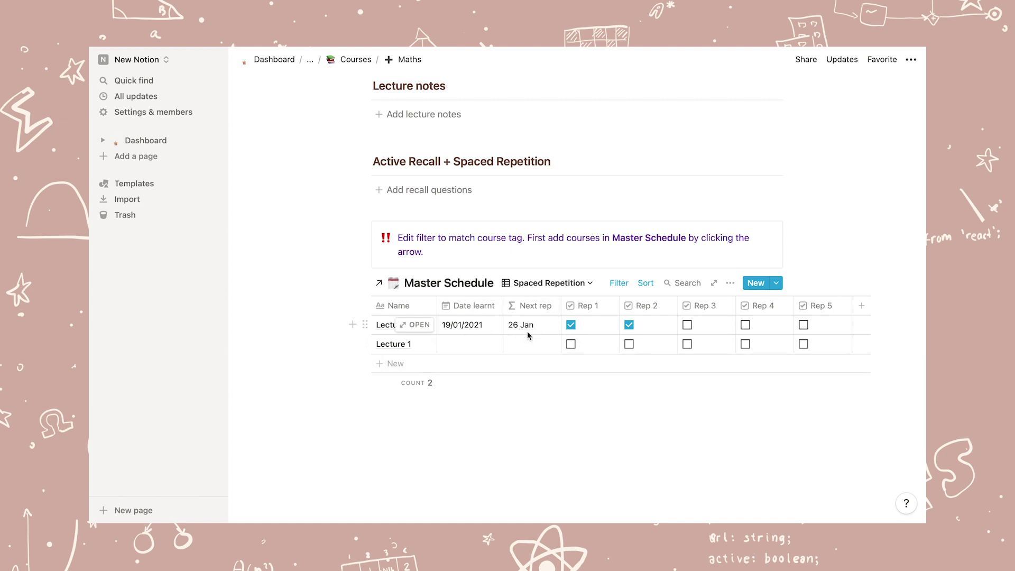
click(630, 326)
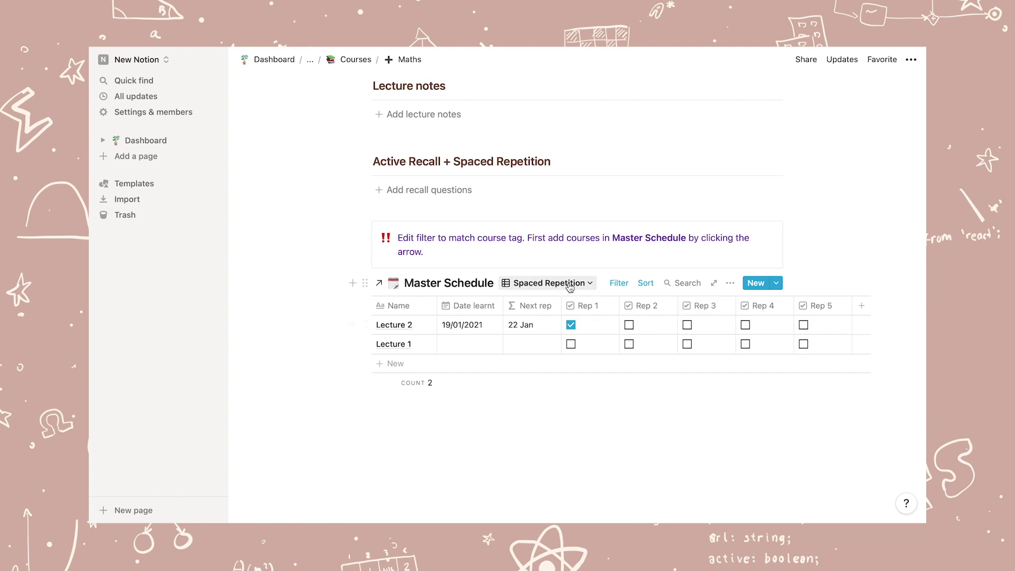
click(548, 283)
On the Spaced Repetition Progress board, move Lecture 1 into the Very little column
click(540, 375)
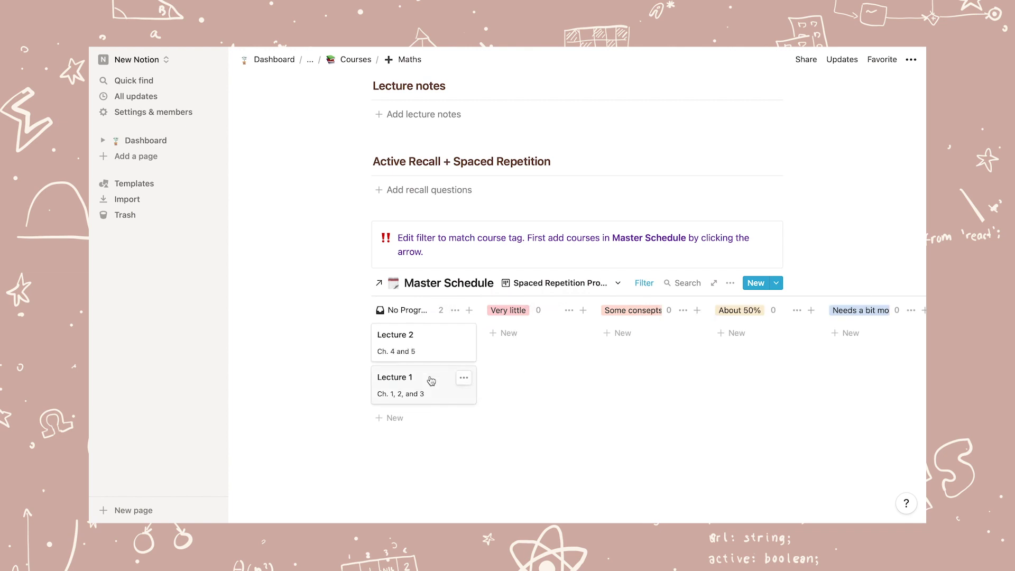
drag(428, 381, 522, 347)
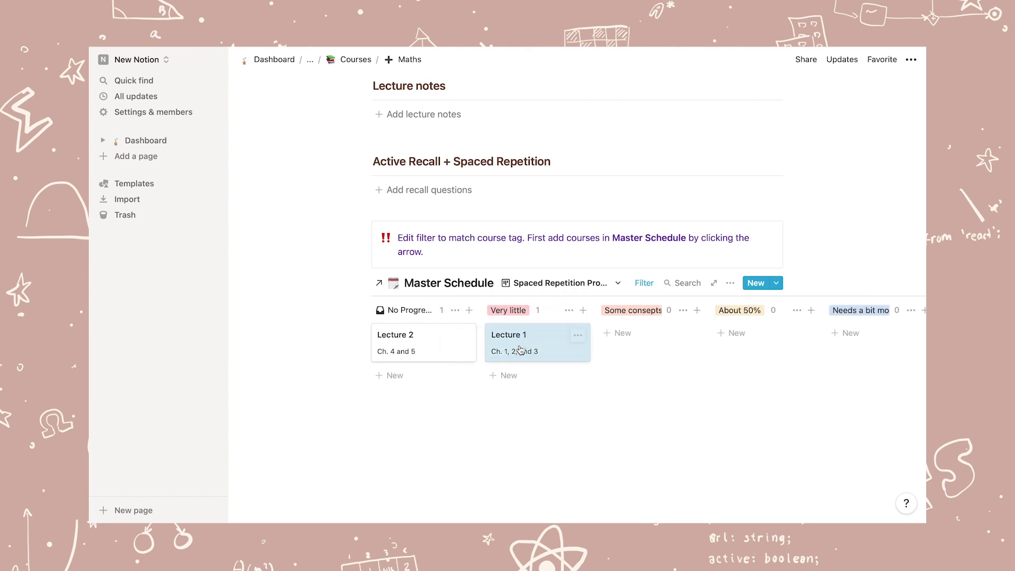
click(518, 346)
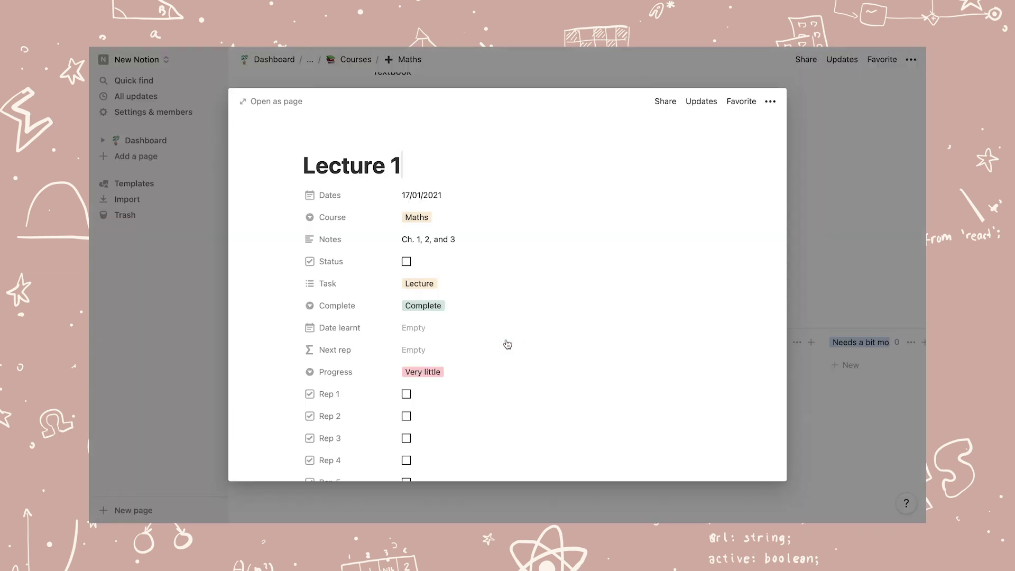
click(806, 216)
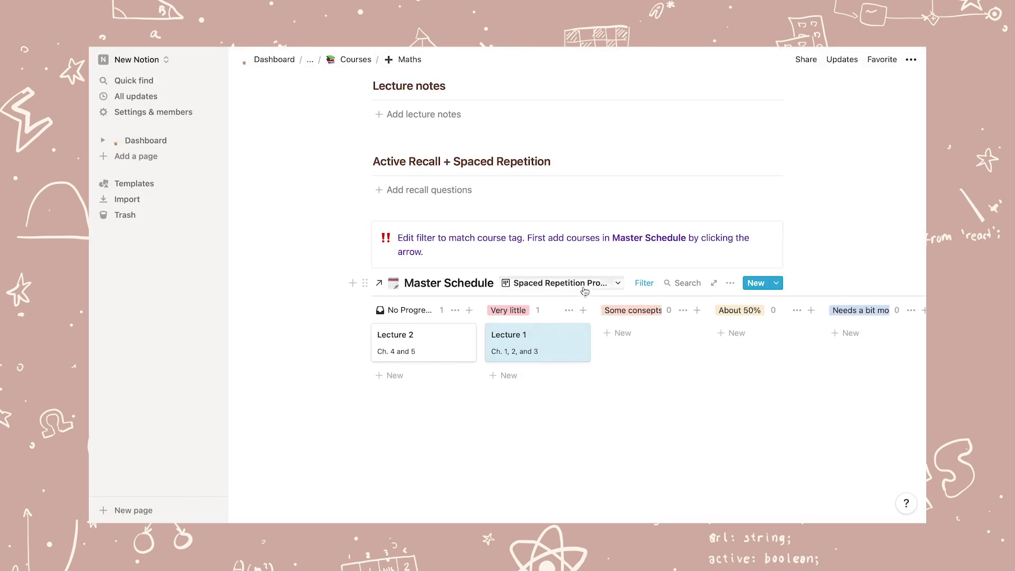
click(560, 283)
key(Escape)
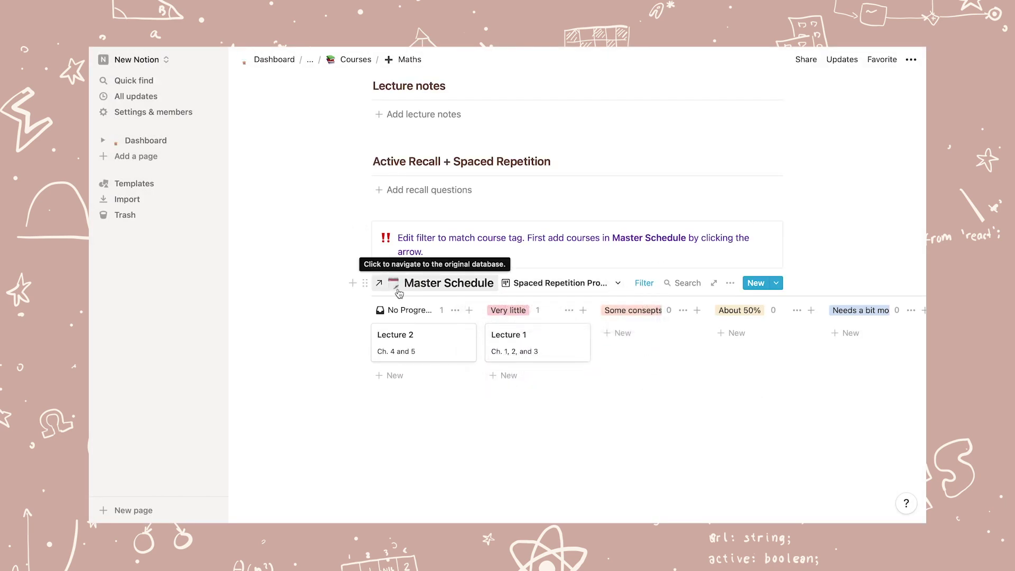
In the full Master Schedule's Subtopics view, change Clinical studies' course to Maths, then show Assignments
click(400, 291)
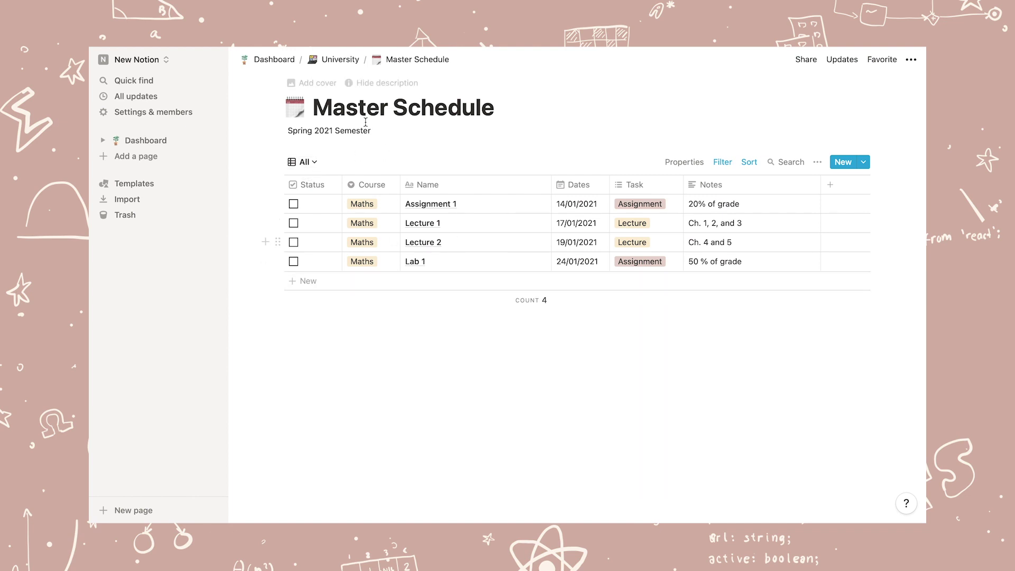
click(315, 166)
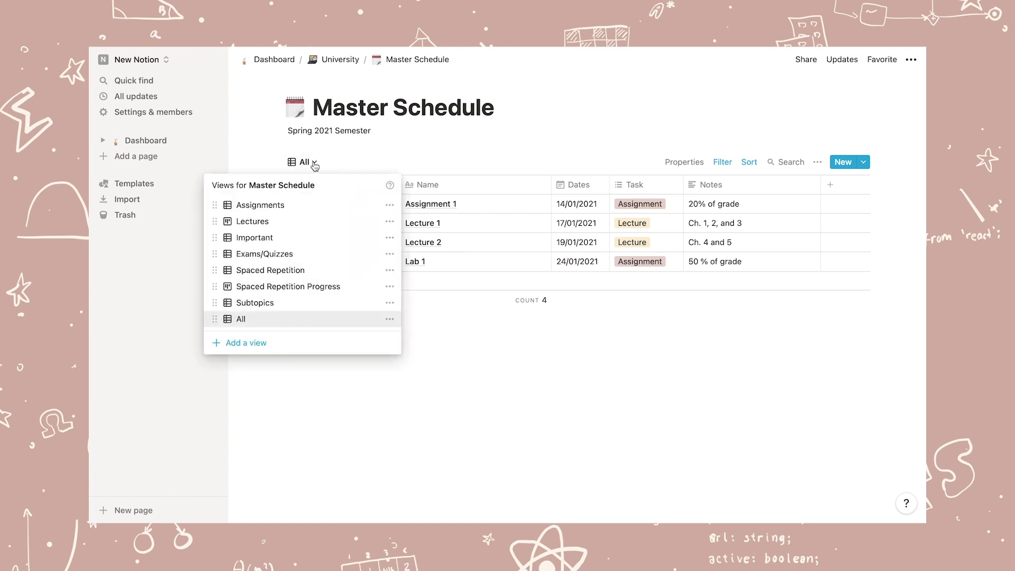
click(287, 303)
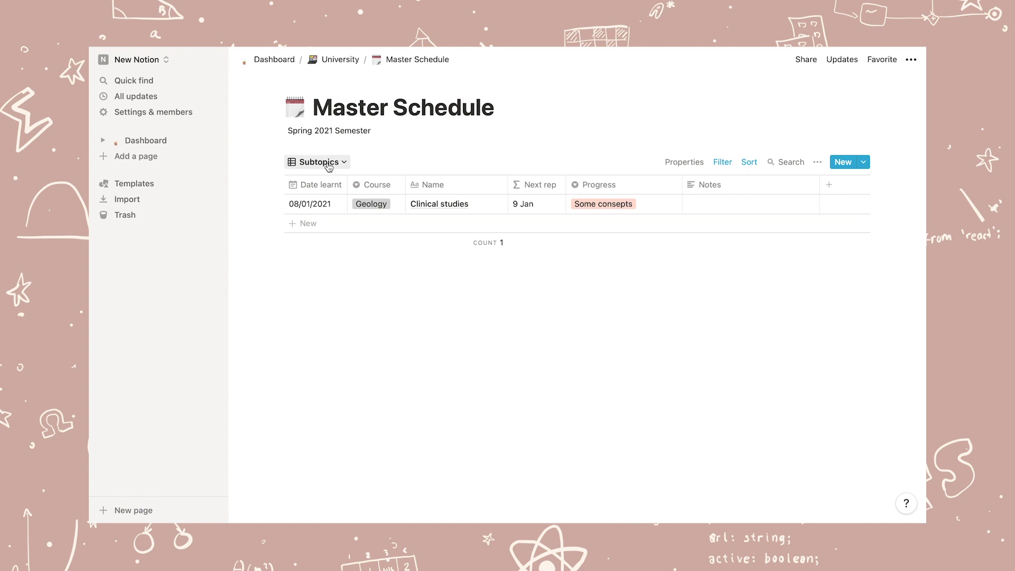
click(367, 205)
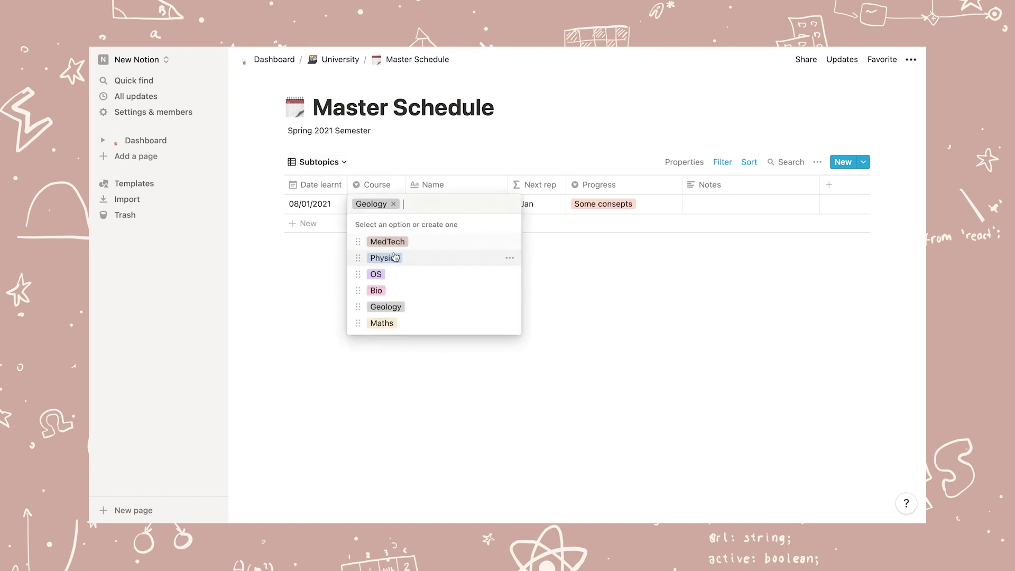
click(382, 324)
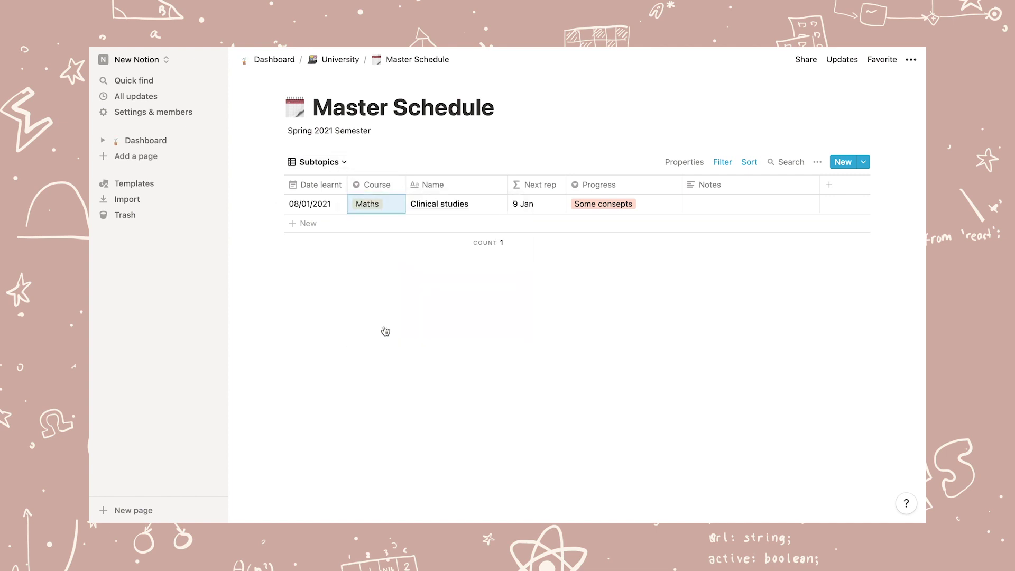
click(327, 162)
click(324, 208)
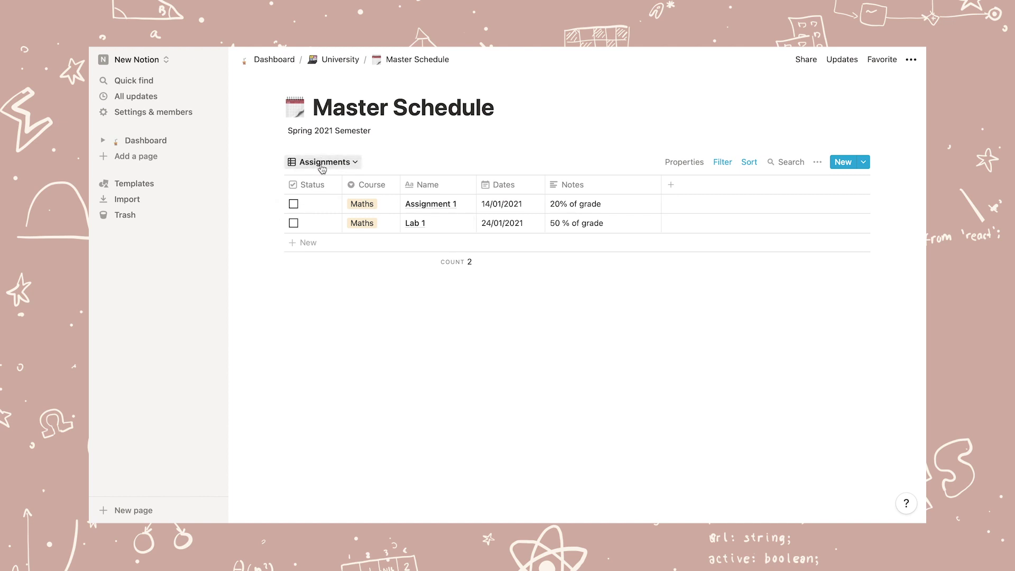
Delete the Medical Technology course card and add a new course page from the Class template
click(339, 60)
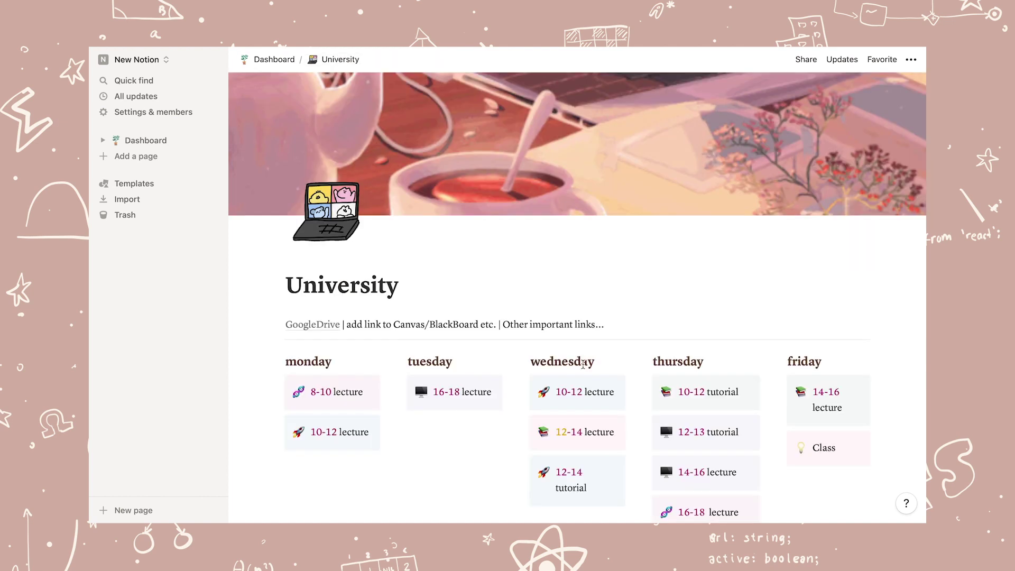
scroll(583, 364, down, 5)
scroll(582, 365, down, 2)
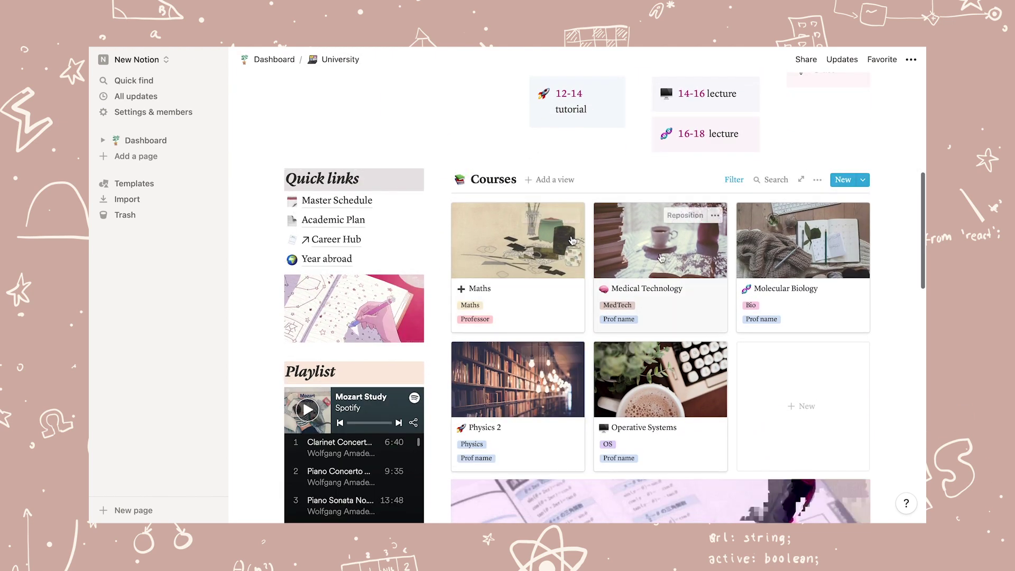
click(715, 214)
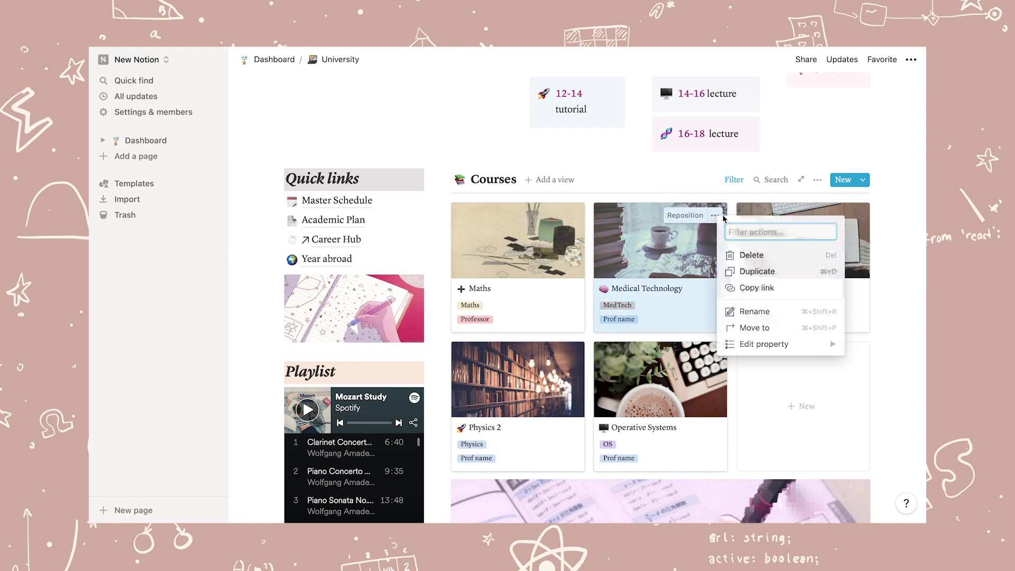
click(751, 255)
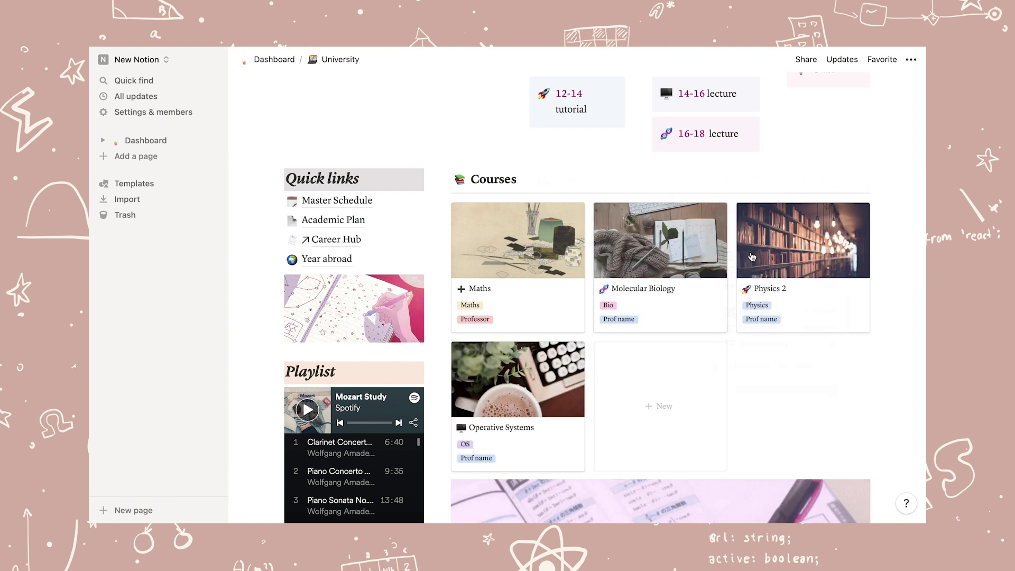
click(670, 415)
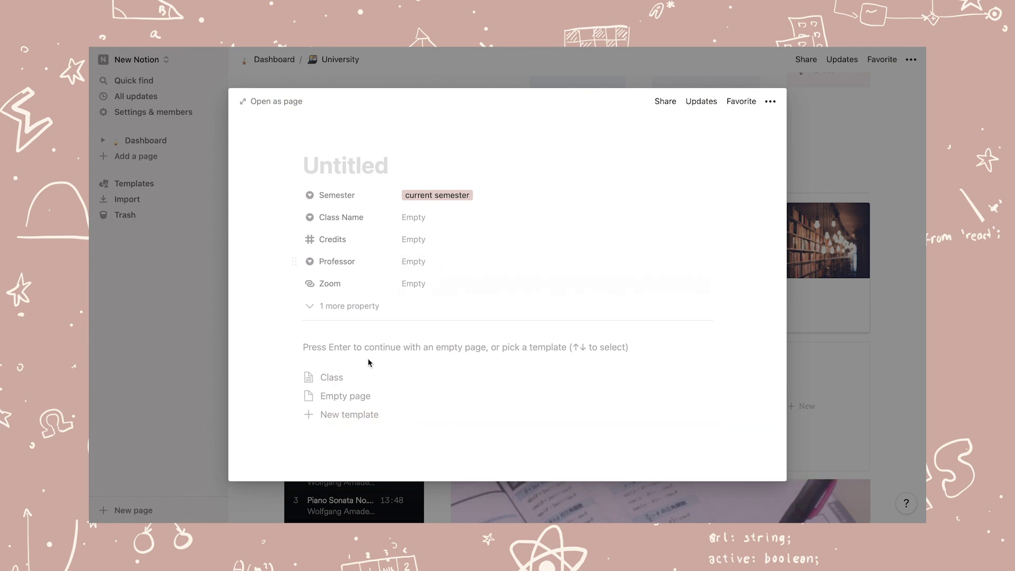
click(325, 378)
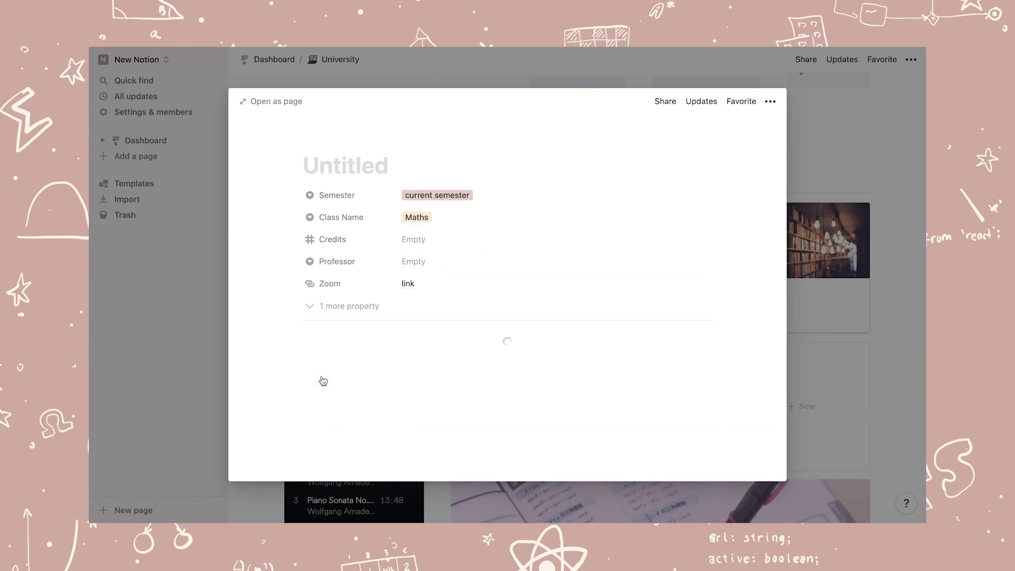
Title the new course page Programming, with Class Name Prog and 20 credits
click(366, 177)
text(Programming)
click(417, 217)
key(BackSpace)
text(Prog)
key(Return)
click(418, 214)
text(20)
key(Return)
scroll(415, 237, down, 8)
In the full Master Schedule's All view, delete the MedTech course option
click(374, 319)
click(324, 162)
click(318, 320)
click(372, 184)
click(370, 203)
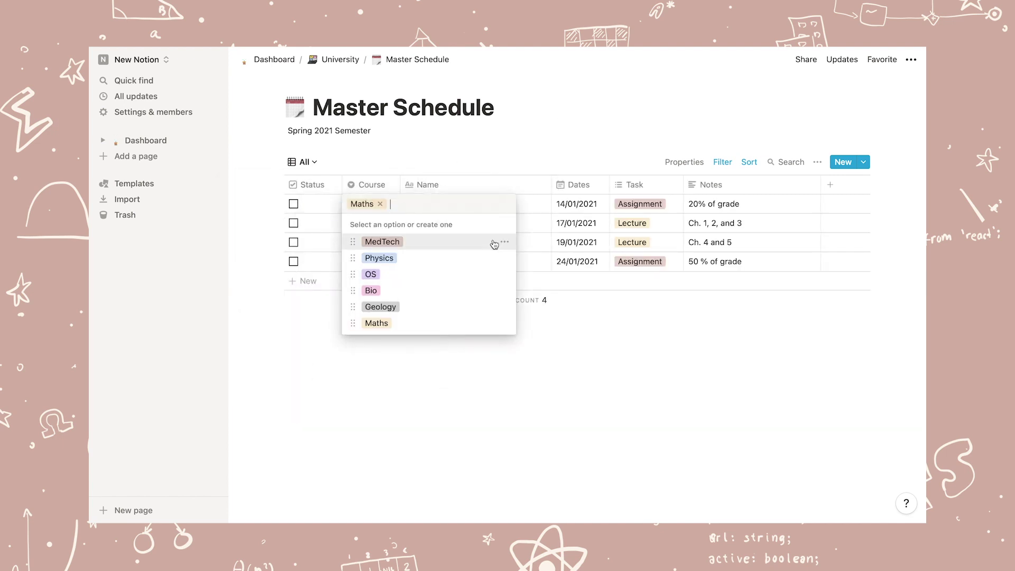
click(504, 306)
click(507, 281)
Delete the Geology course option and tag Assignment 1 with Prog
click(507, 294)
click(502, 291)
click(471, 315)
click(507, 293)
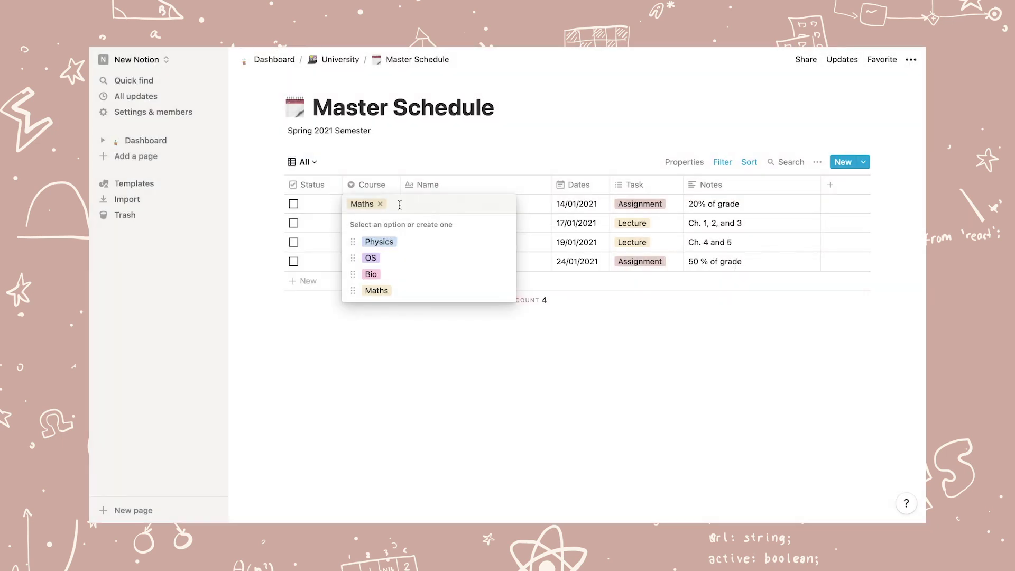
key(Escape)
key(Return)
click(505, 307)
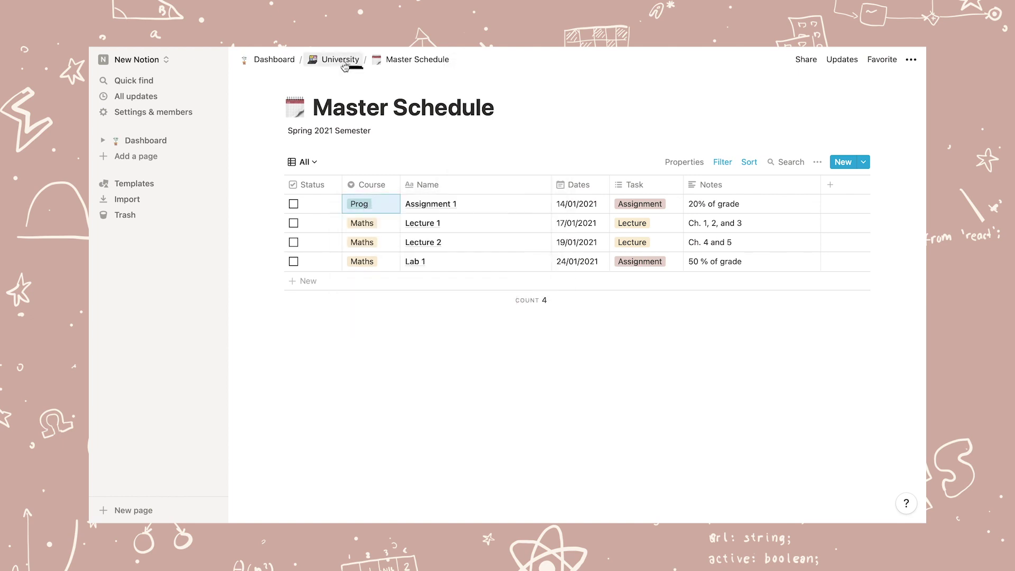
Open the Programming course page and delete the SoftArch and MedTech class name options
scroll(581, 317, down, 5)
click(656, 463)
click(418, 217)
click(707, 287)
click(678, 315)
click(504, 292)
click(701, 304)
click(678, 96)
click(506, 293)
click(701, 320)
click(580, 220)
click(389, 140)
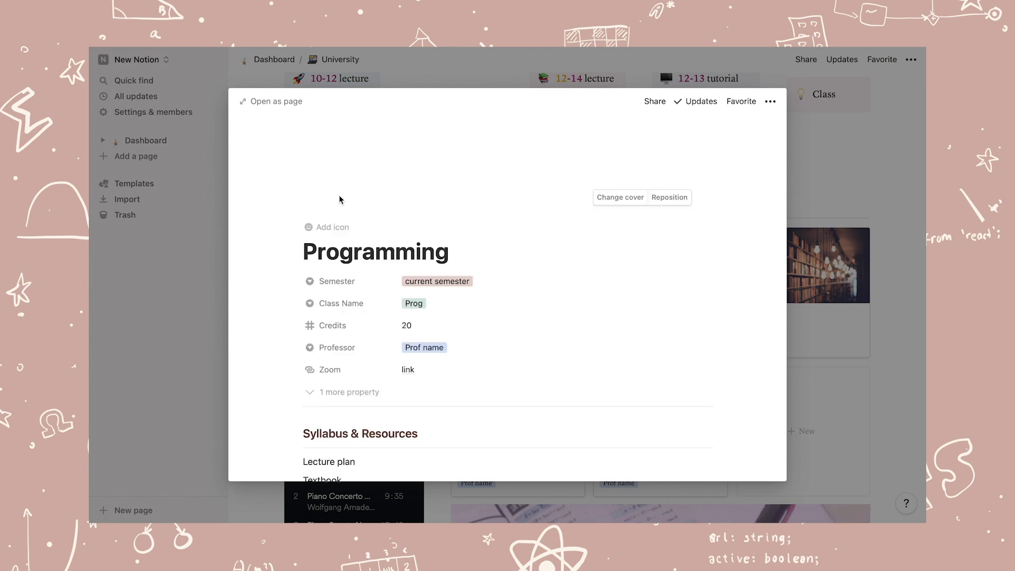
Set the page icon to the technologist emoji, searched with 'code', and scroll to the linked table
click(324, 214)
text(code)
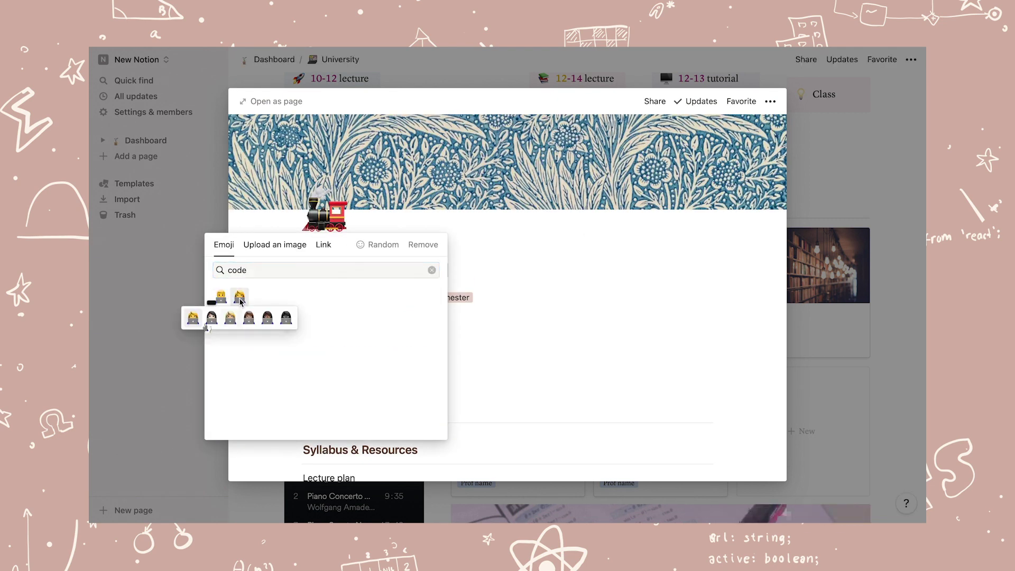
click(239, 297)
scroll(528, 264, down, 6)
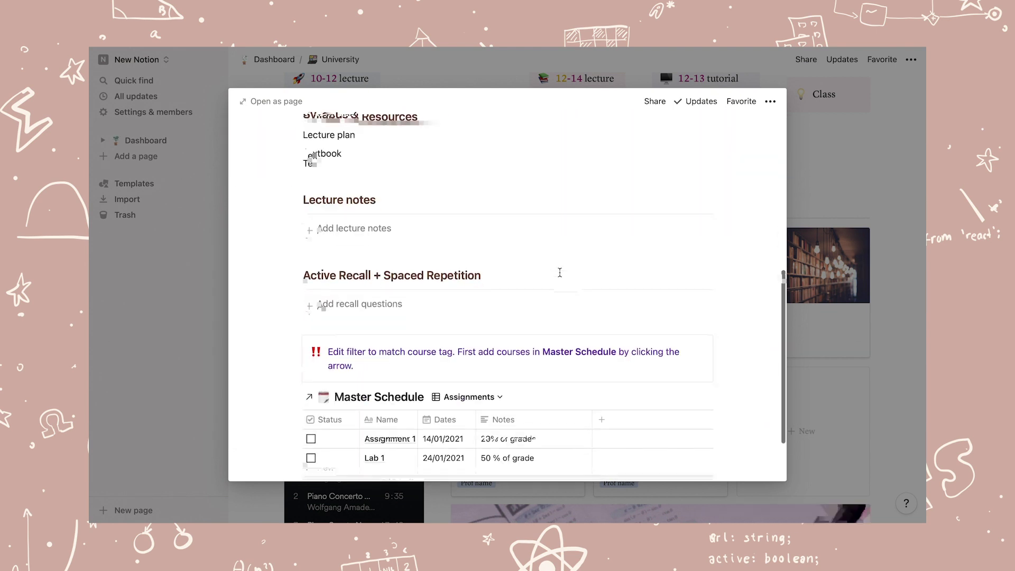
scroll(560, 277, down, 3)
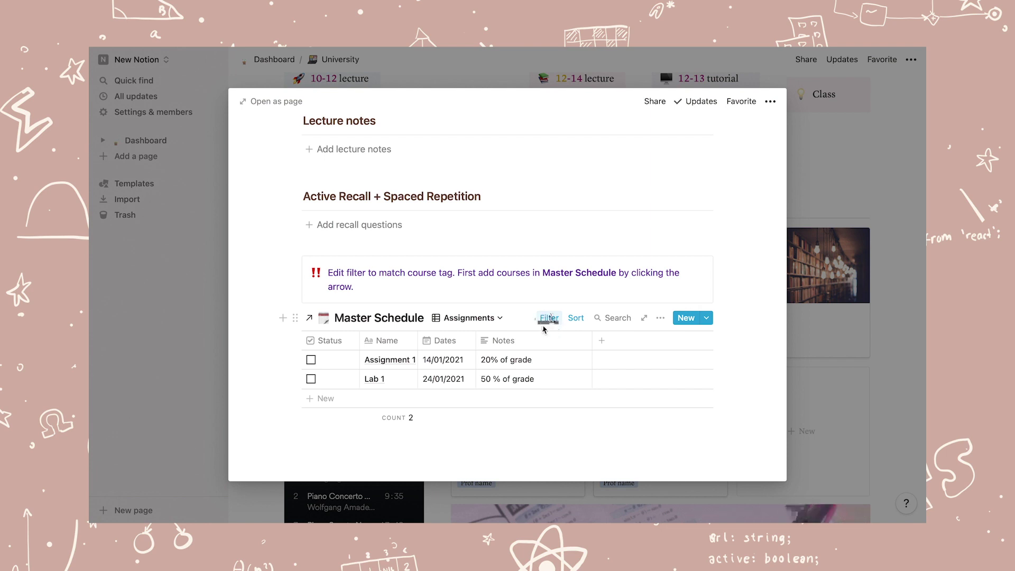
Filter the Assignments and Lectures views to Course is Prog
click(548, 318)
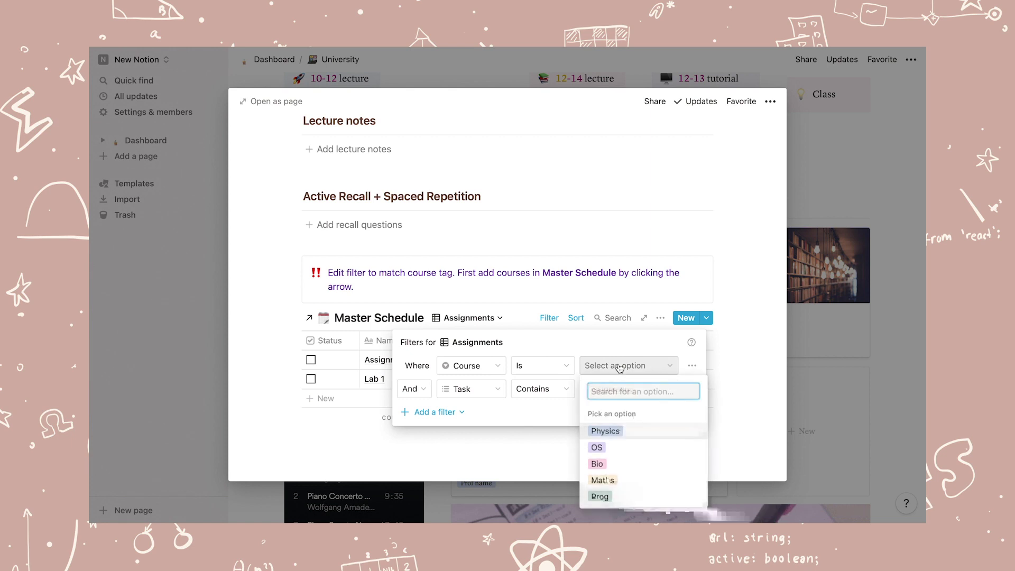
click(601, 497)
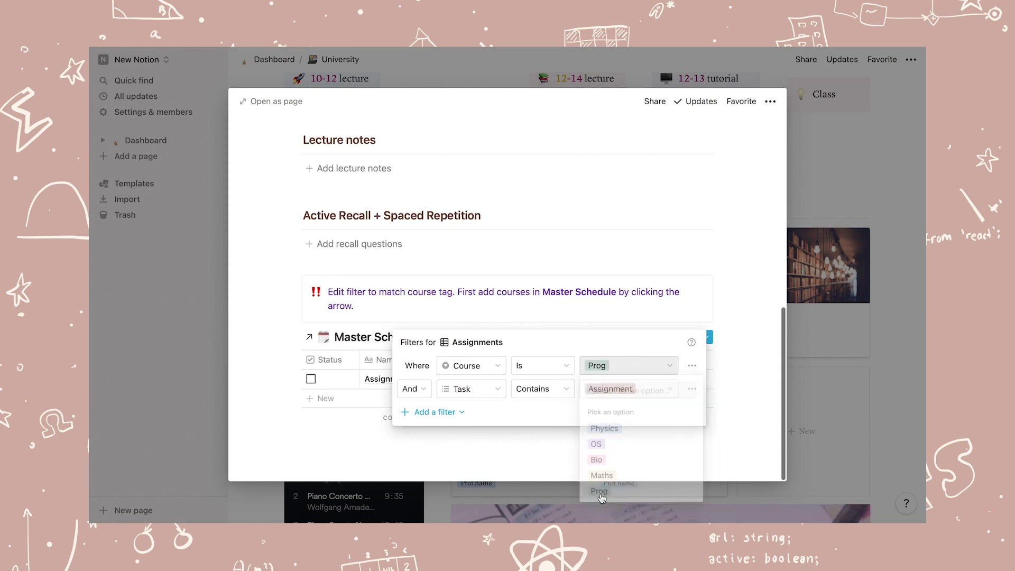
click(738, 375)
click(594, 335)
click(419, 396)
click(548, 422)
click(629, 349)
click(601, 479)
key(Escape)
click(460, 421)
Check the Prog course filter on the Spaced Repetition and Spaced Repetition Progress views
click(445, 338)
click(549, 421)
key(Escape)
scroll(476, 317, down, 2)
click(479, 356)
click(457, 448)
click(549, 421)
key(Escape)
click(459, 421)
Filter the Subtopics view to Course is Prog
click(425, 479)
click(549, 422)
click(617, 349)
click(600, 480)
key(Escape)
scroll(724, 356, down, 1)
Add a new subtopic row and set its date learnt
scroll(664, 378, down, 2)
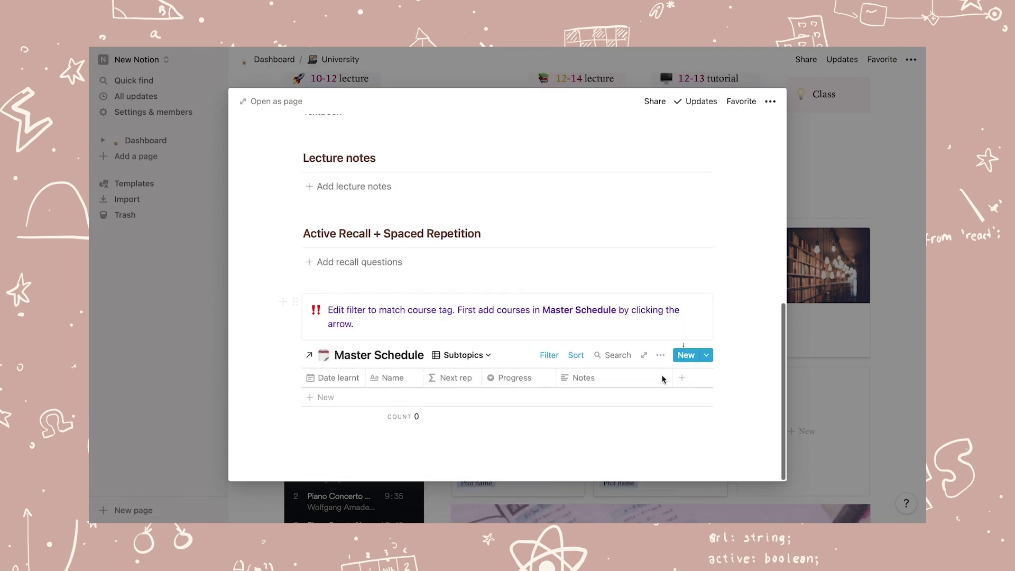
click(390, 397)
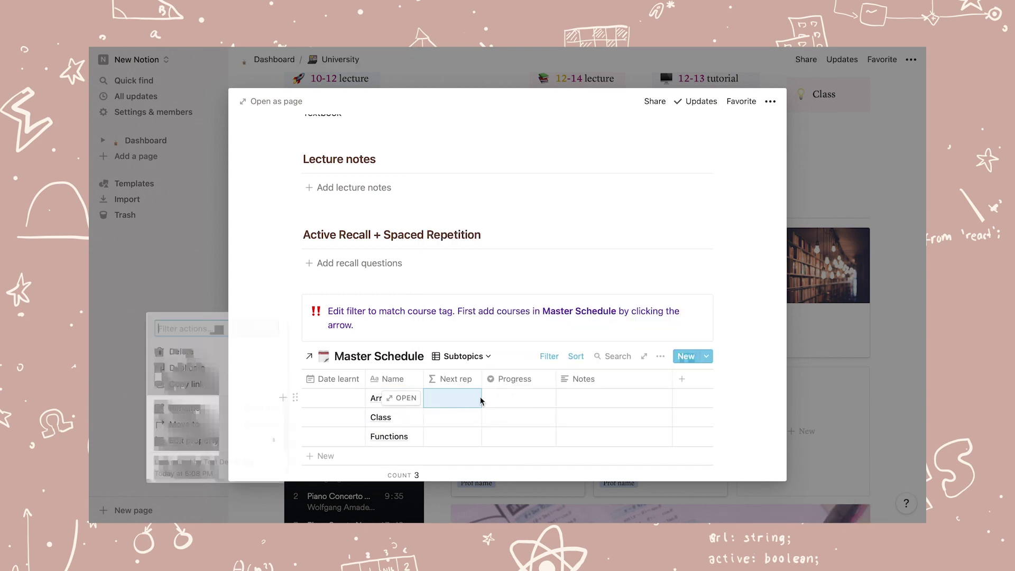
click(333, 417)
click(417, 201)
key(Escape)
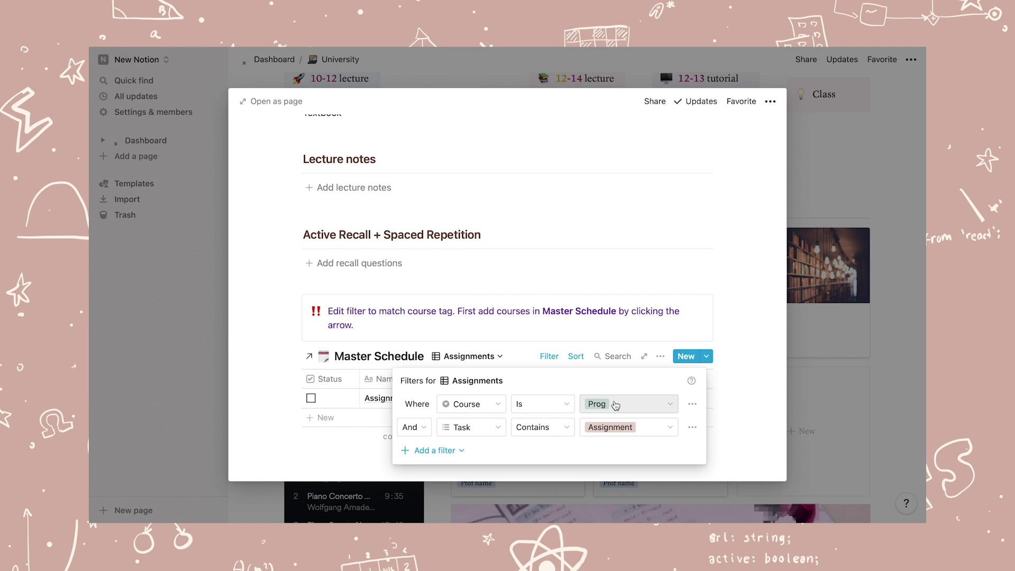
Add a Project assignment row and move Functions into the Very little progress group
key(Escape)
click(385, 417)
text(Project)
key(Escape)
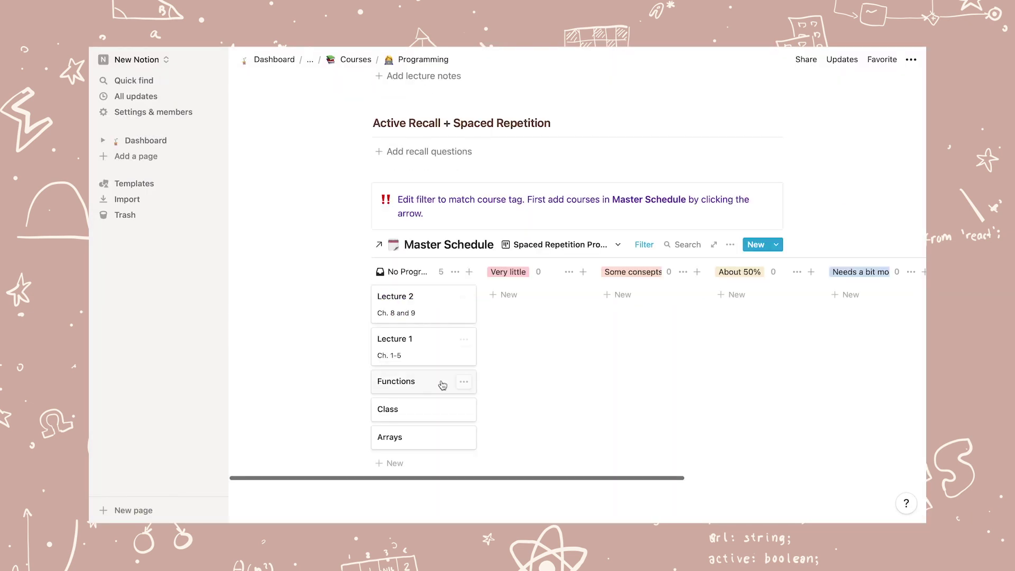
drag(447, 383, 528, 303)
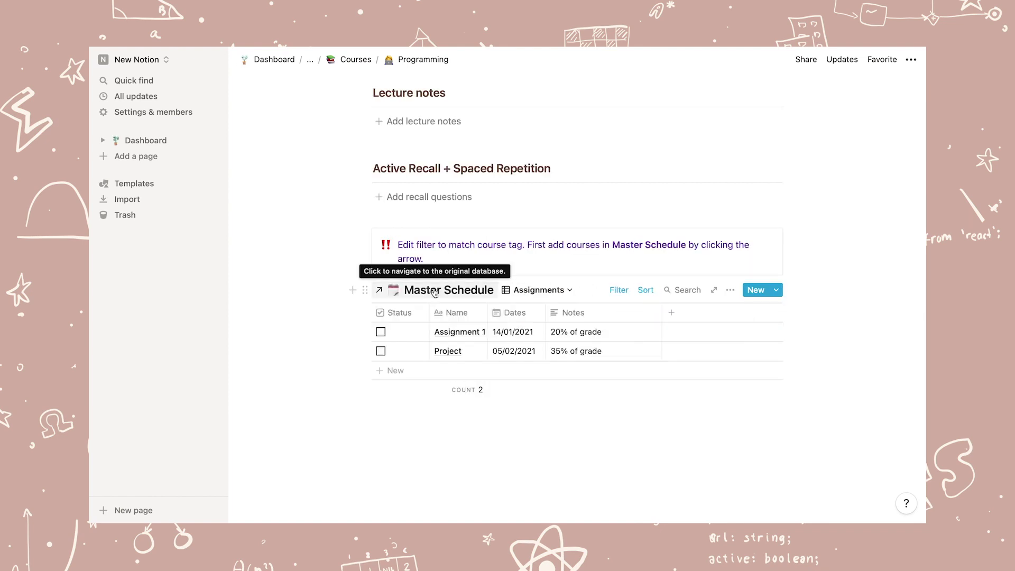
Open the full Master Schedule database and switch to its Lectures board view
click(379, 289)
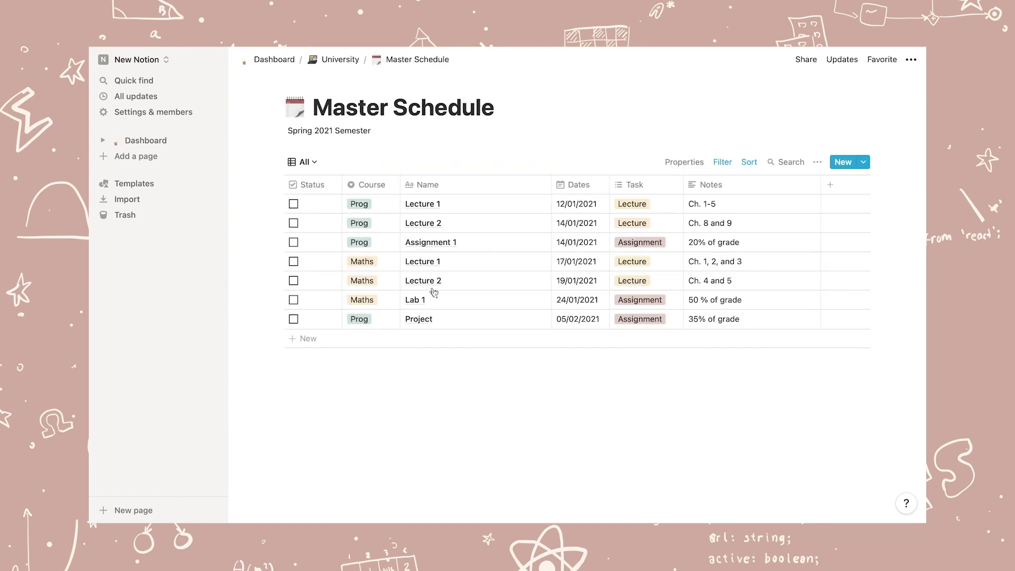
click(306, 162)
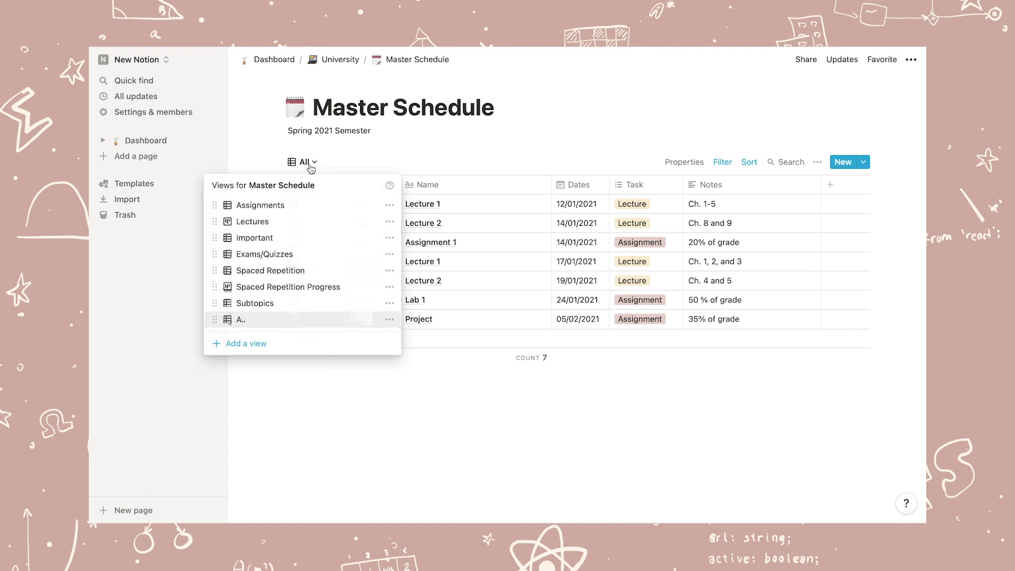
click(292, 206)
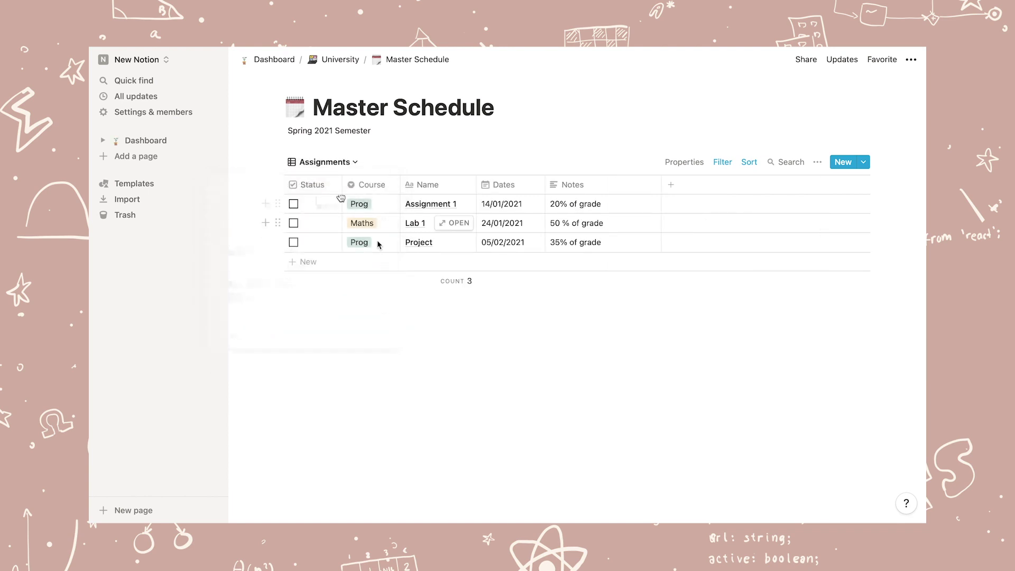
click(318, 162)
click(294, 220)
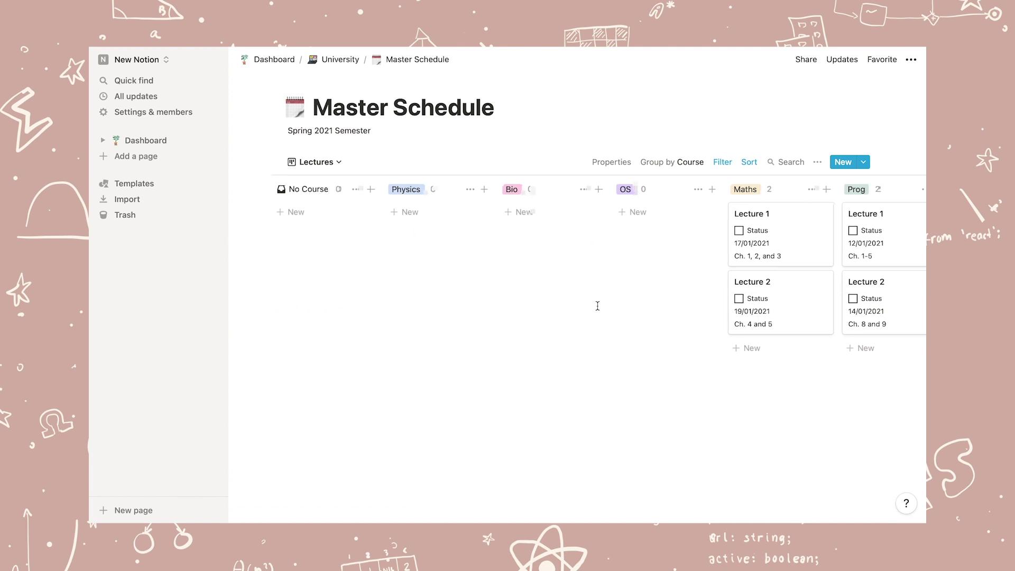
scroll(597, 305, right, 5)
scroll(597, 305, left, 5)
Reorder the Lectures board groups so Maths follows No Course, with Prog right after Maths
click(658, 190)
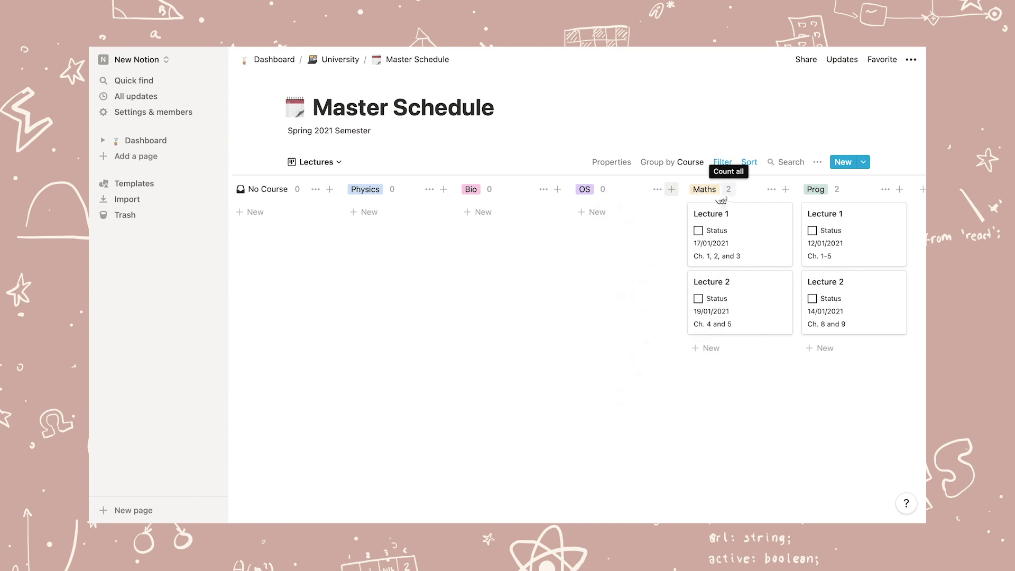
drag(722, 190, 814, 200)
drag(489, 195, 494, 194)
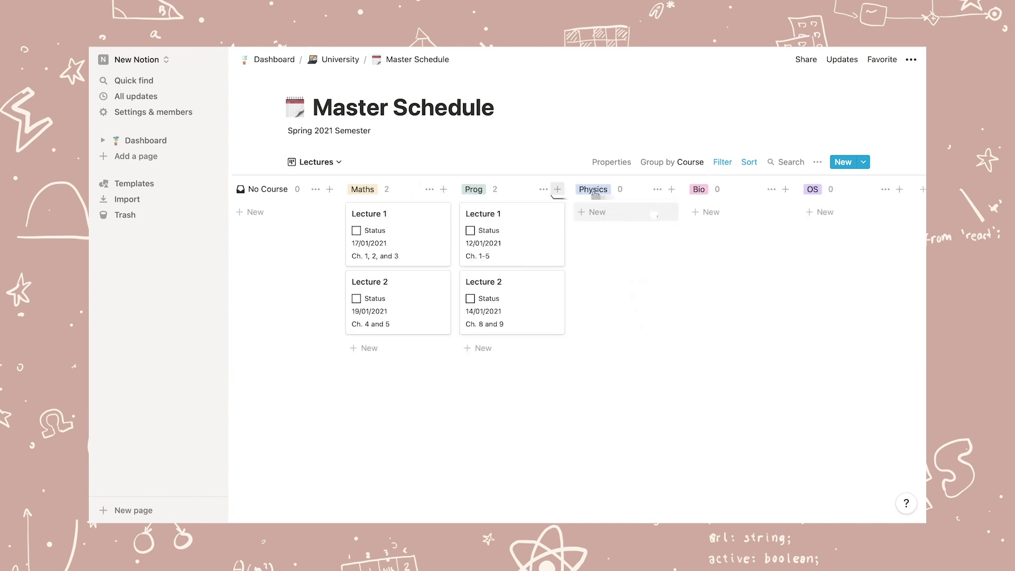
Look through the Important, Exams/Quizzes, Spaced Repetition and Spaced Repetition Progress views
click(316, 162)
click(295, 238)
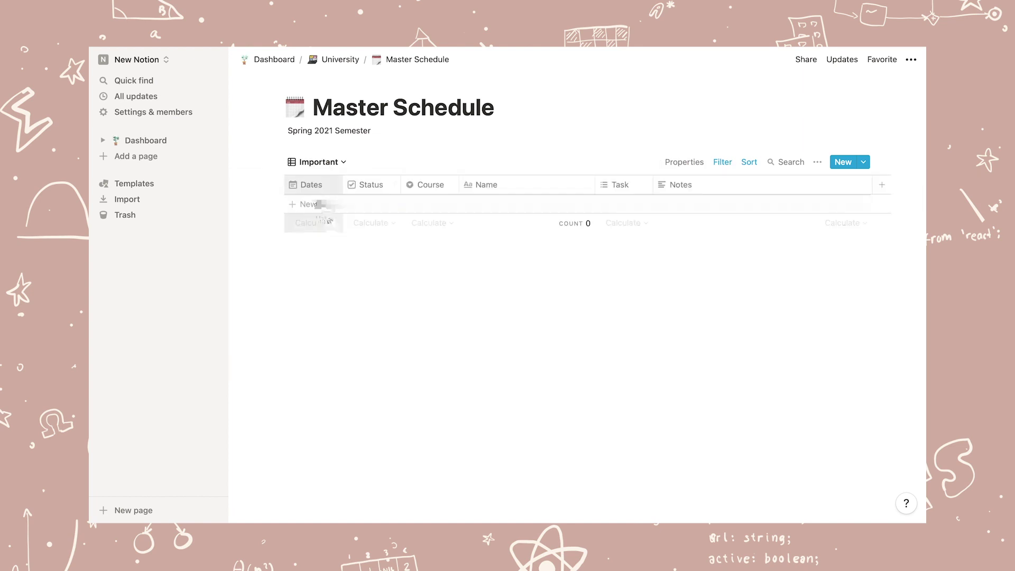
click(317, 162)
click(303, 258)
click(338, 165)
click(312, 268)
click(339, 162)
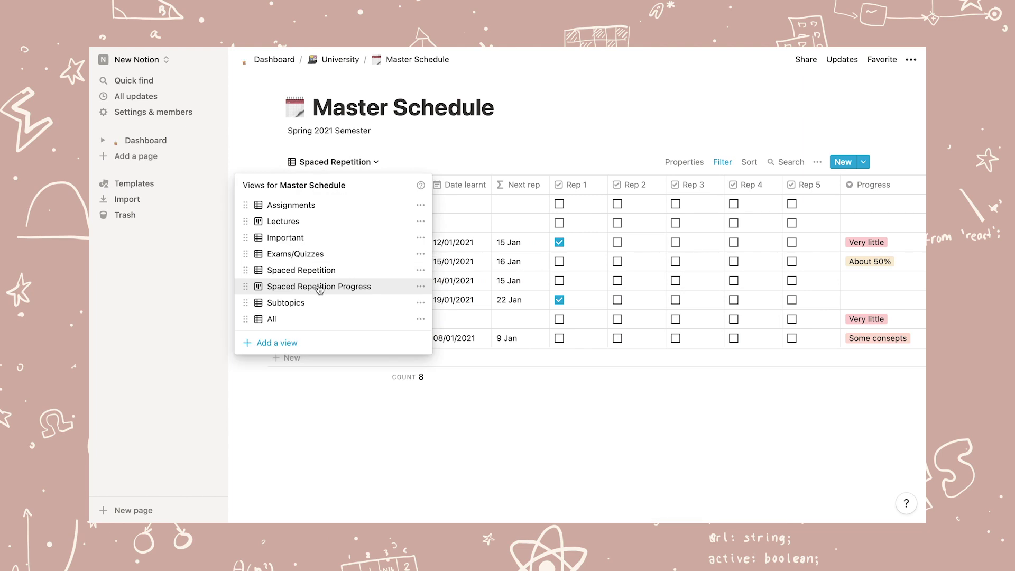
click(385, 286)
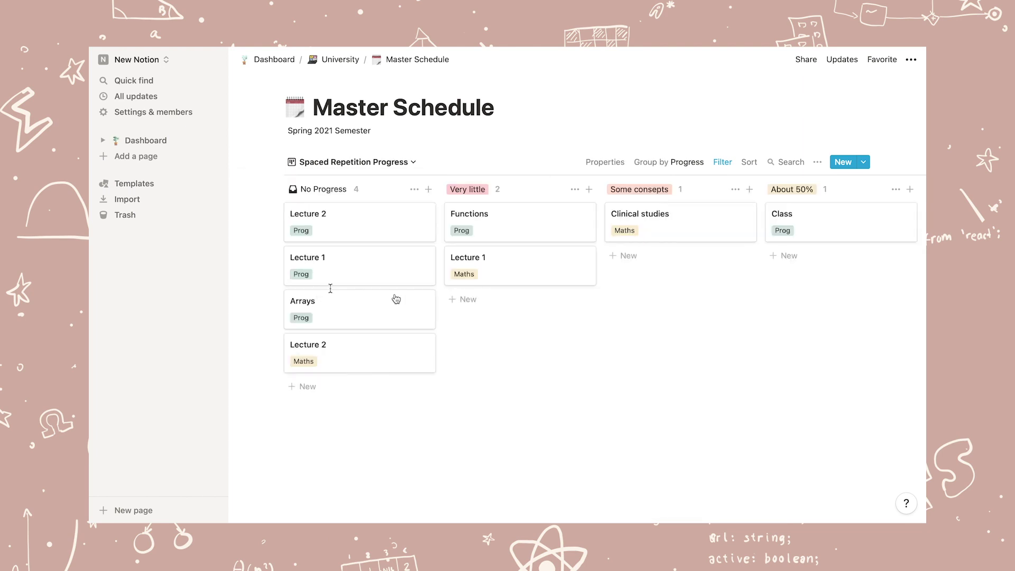
Check the Subtopics and All views, end on Assignments, and return to the University page
click(365, 163)
click(341, 308)
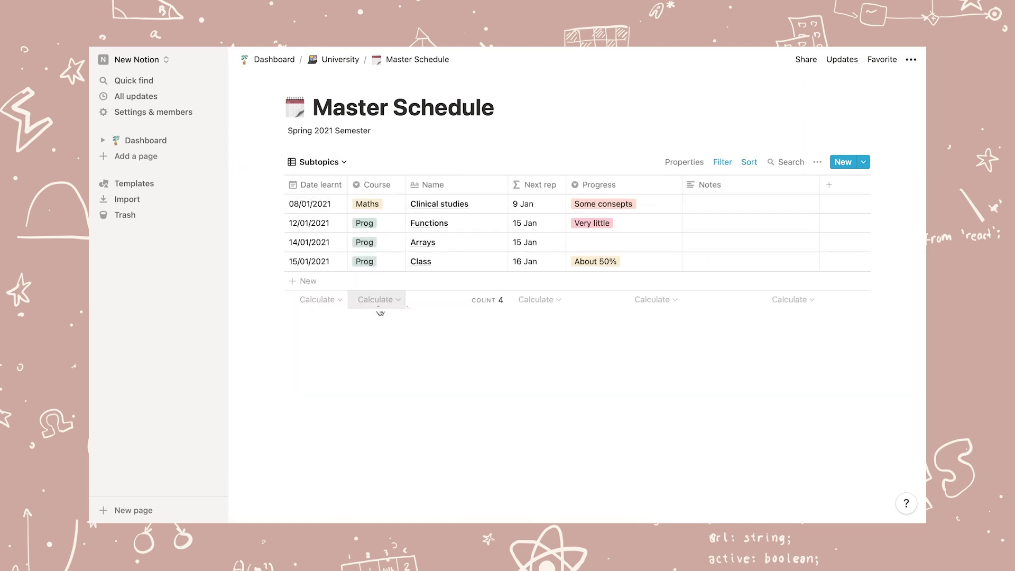
click(319, 163)
click(296, 318)
click(301, 162)
click(274, 205)
click(340, 59)
Open the Academic Plan and delete the six 2017/2018 rows from its Courses table
scroll(406, 294, down, 5)
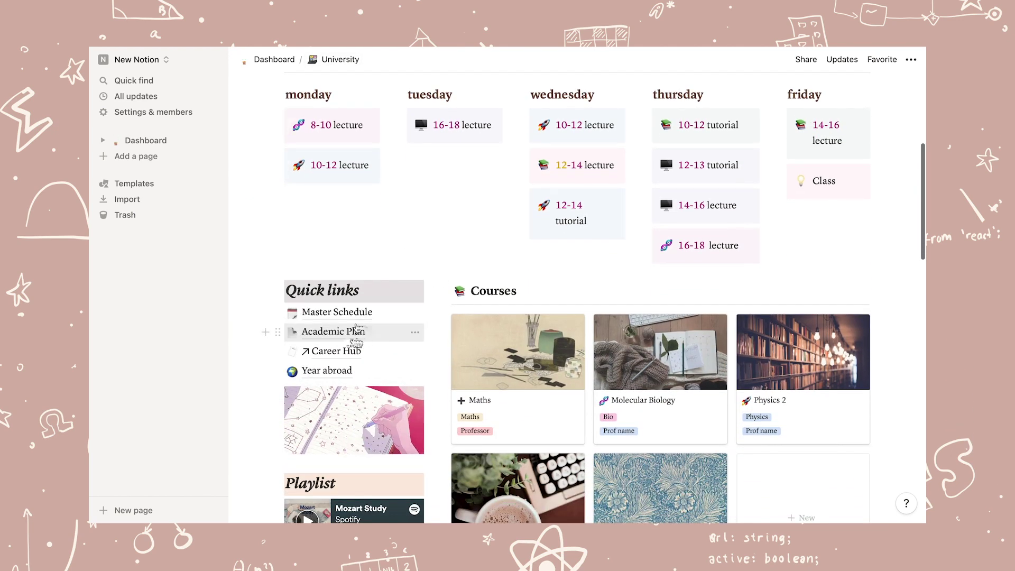
click(348, 338)
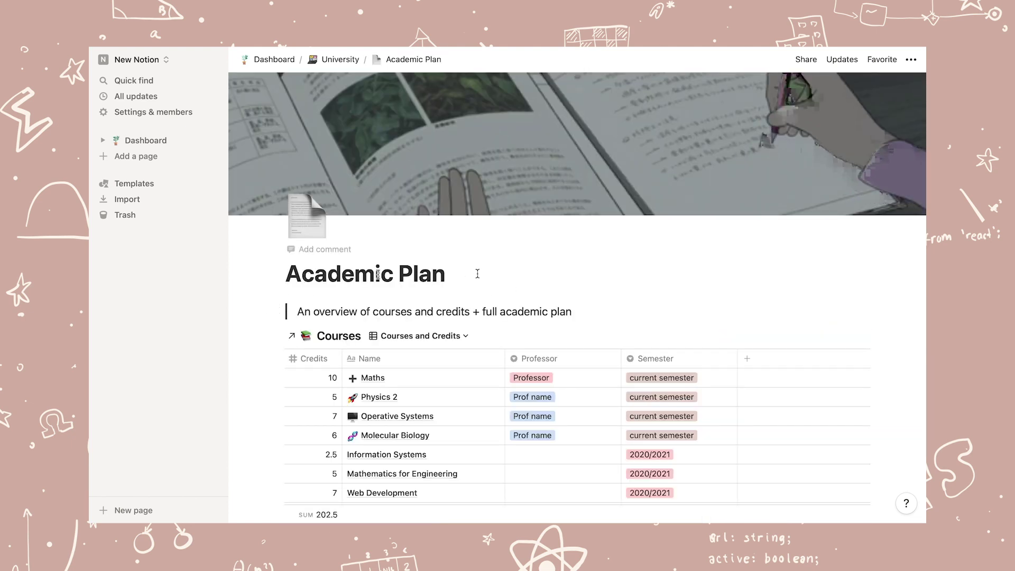
scroll(526, 296, down, 2)
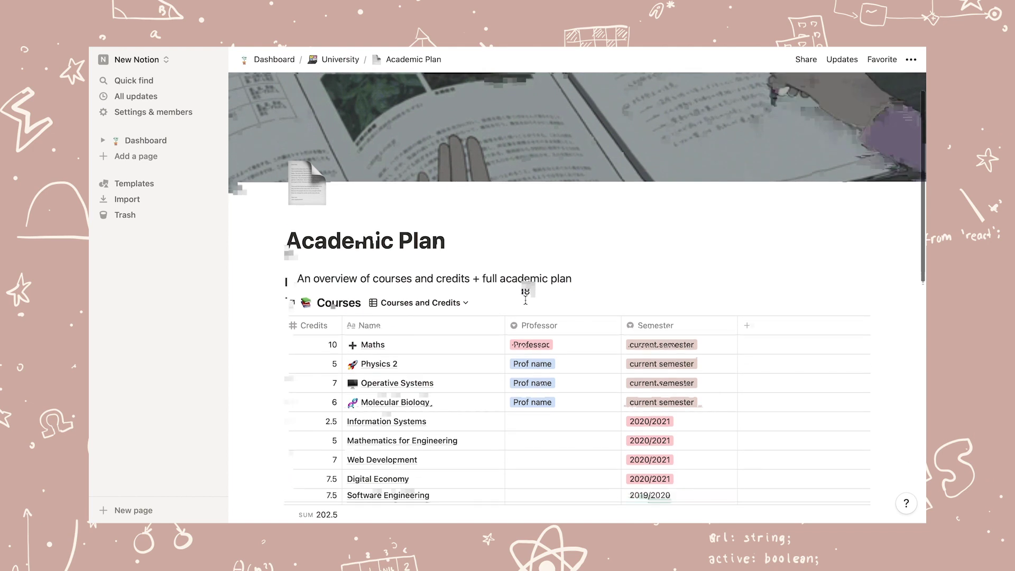
scroll(525, 296, down, 5)
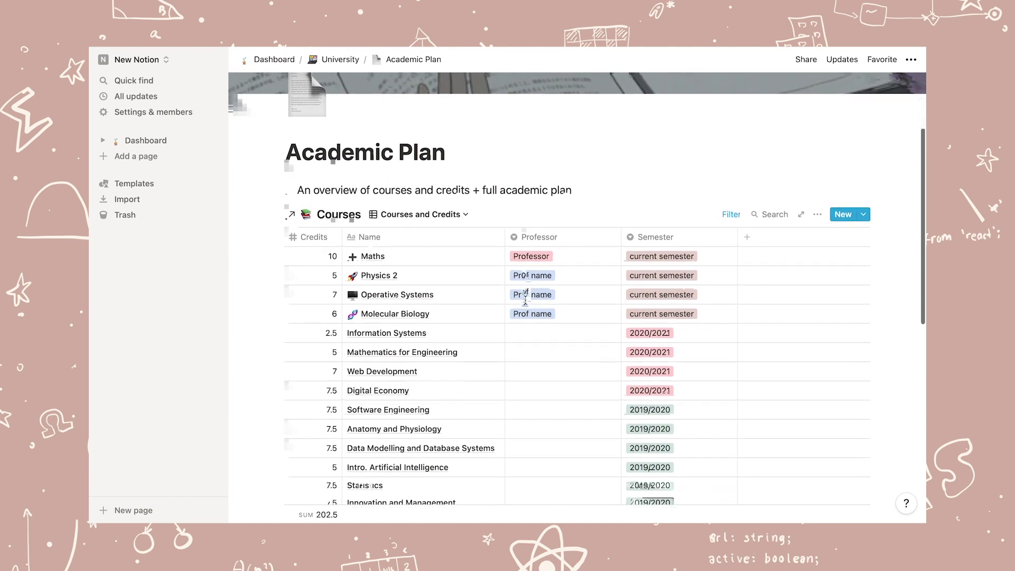
scroll(525, 301, down, 6)
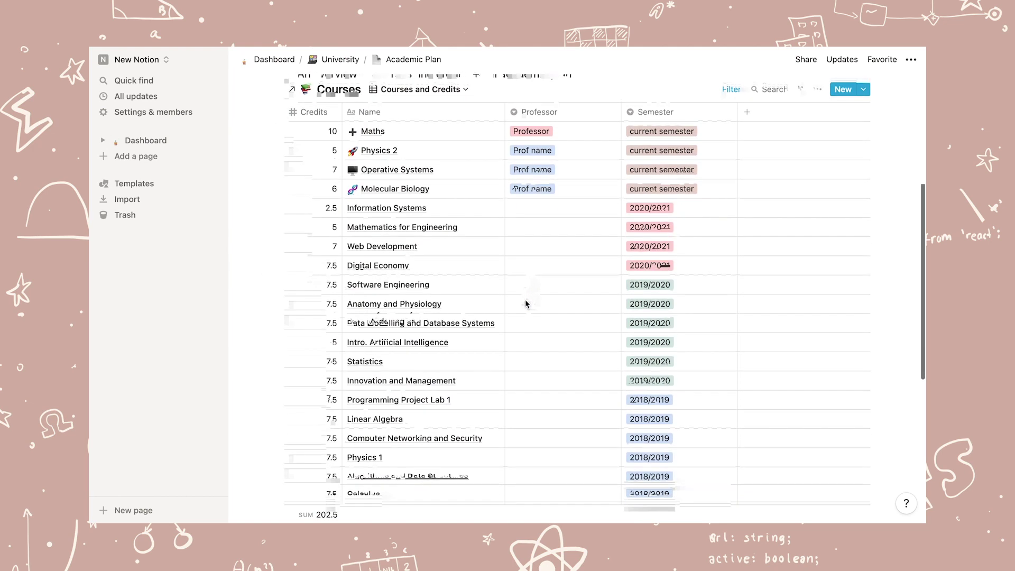
scroll(525, 299, up, 7)
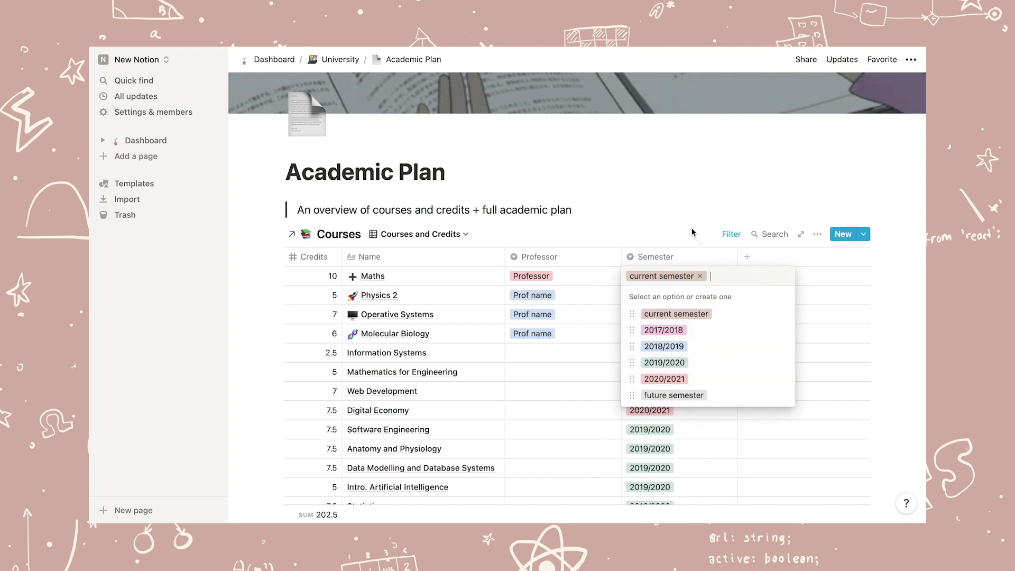
scroll(629, 295, down, 3)
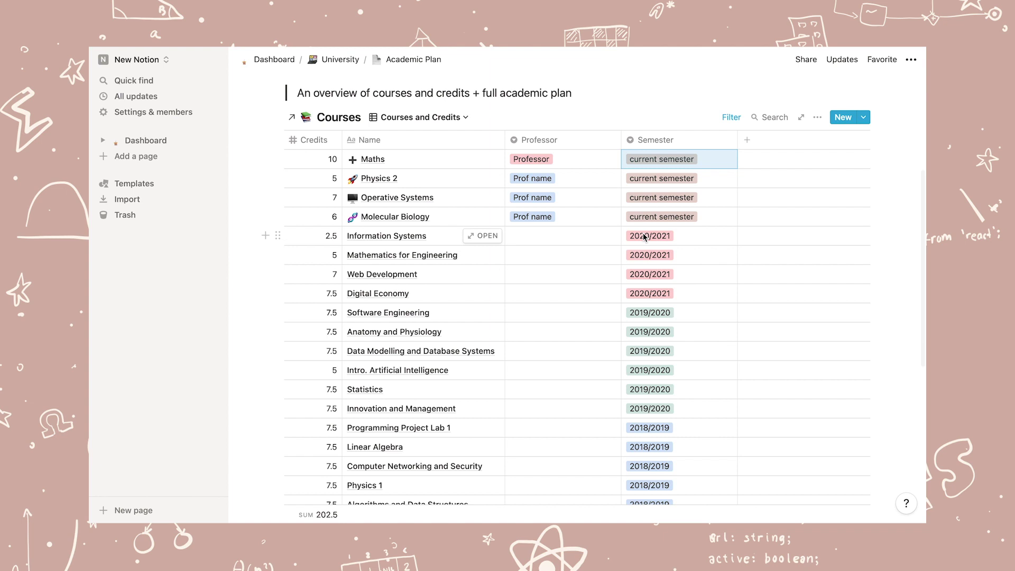
scroll(642, 236, down, 3)
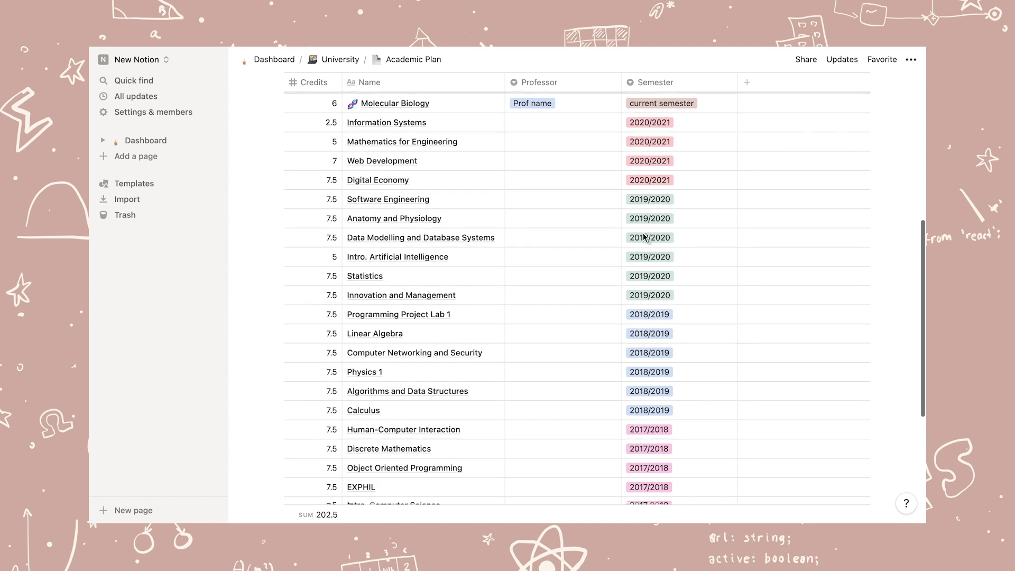
scroll(643, 236, down, 2)
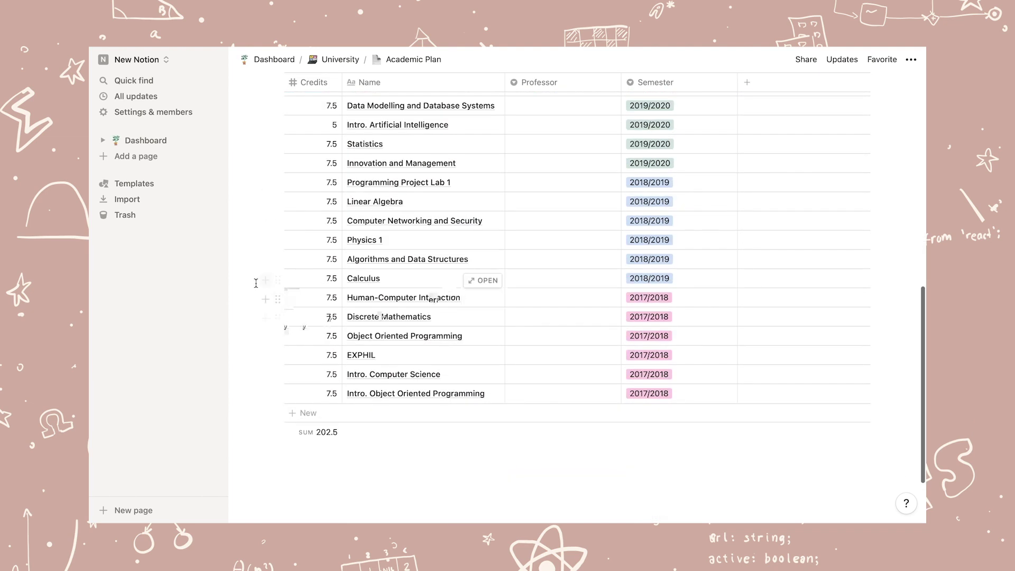
drag(247, 294, 483, 399)
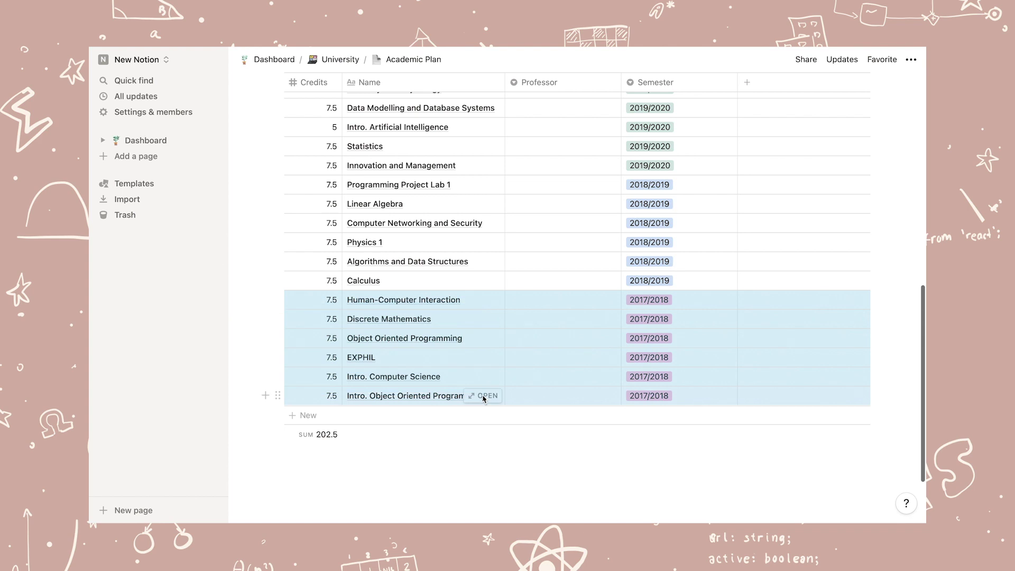
key(Delete)
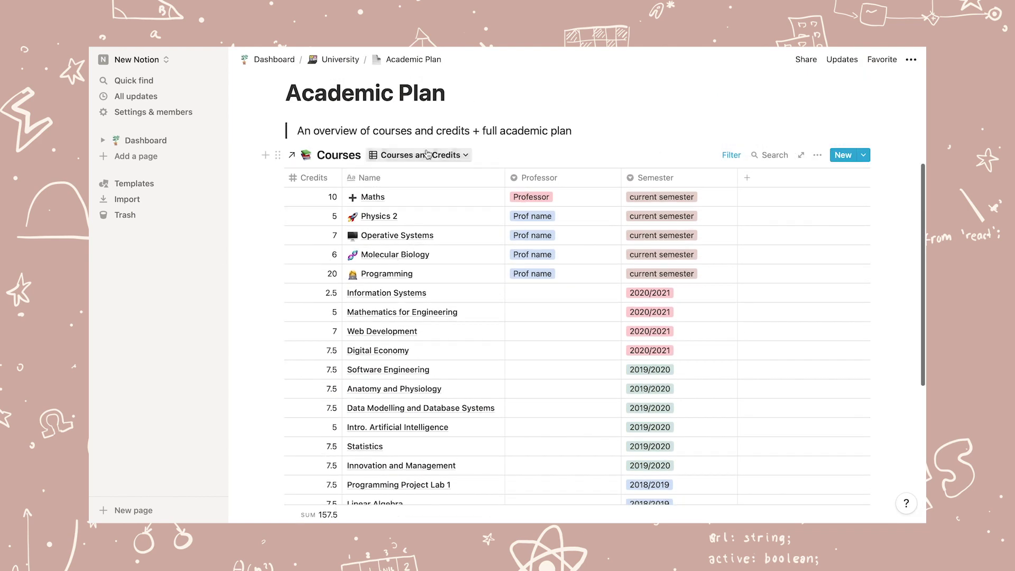
On the Full Academic Plan board, take Maths out of Year 3 and put Programming at the bottom of Year 2
click(427, 154)
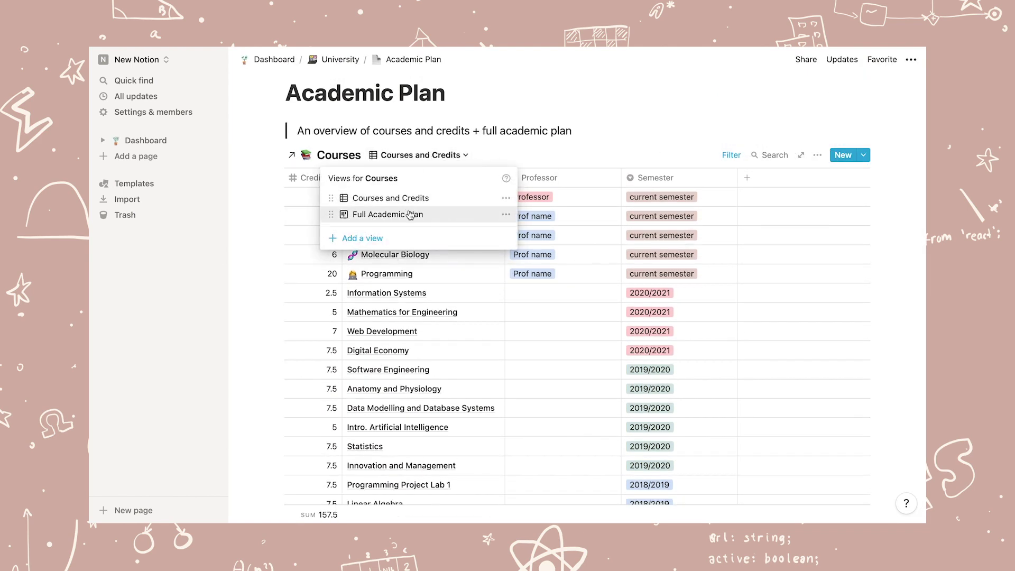
click(410, 214)
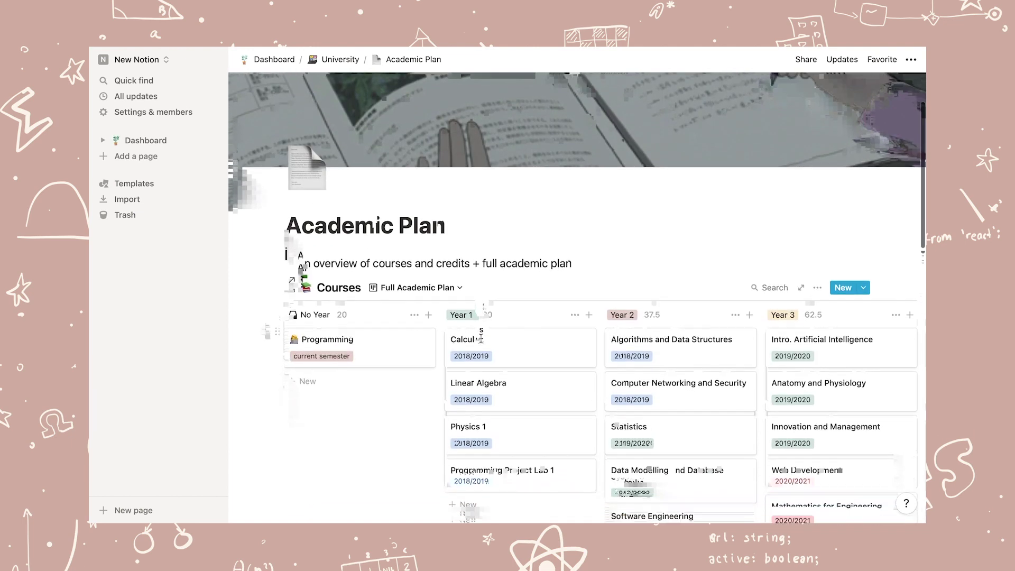
scroll(481, 338, down, 3)
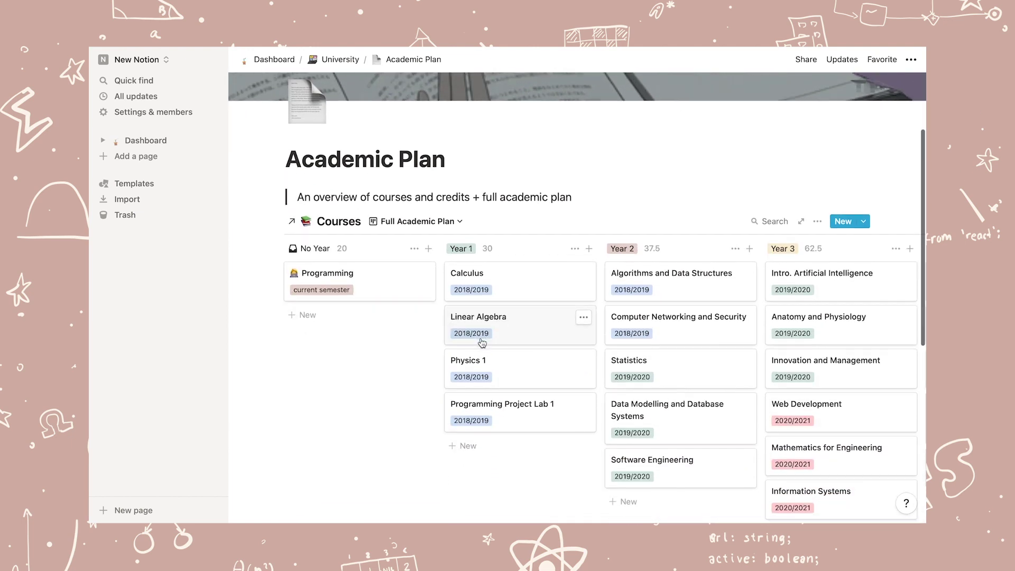
scroll(481, 338, down, 2)
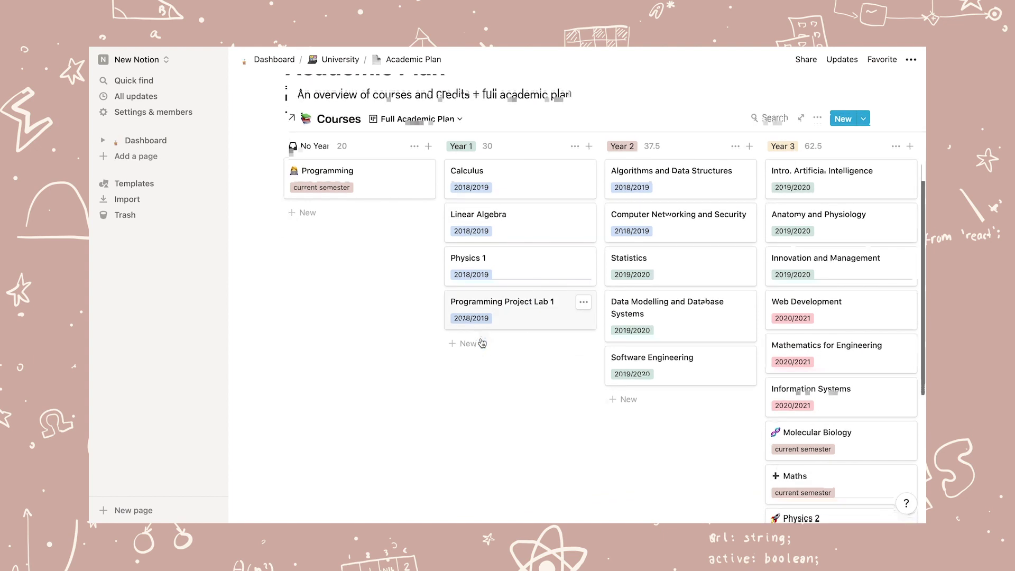
scroll(482, 343, down, 1)
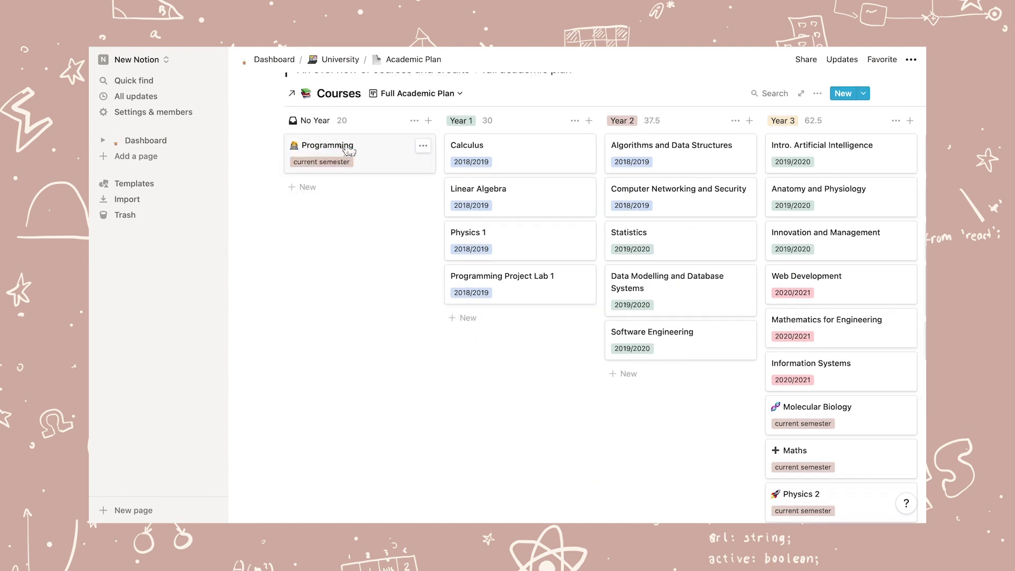
scroll(347, 158, down, 1)
drag(787, 409, 380, 196)
drag(349, 158, 640, 177)
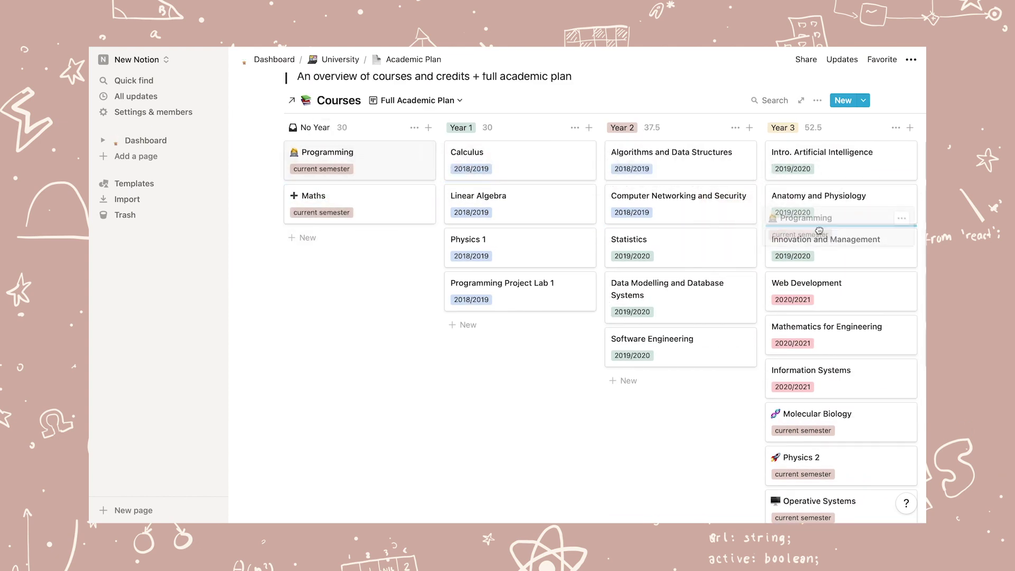
drag(766, 278, 678, 377)
Move the Maths course into Year 1
scroll(534, 378, down, 1)
drag(333, 141, 446, 257)
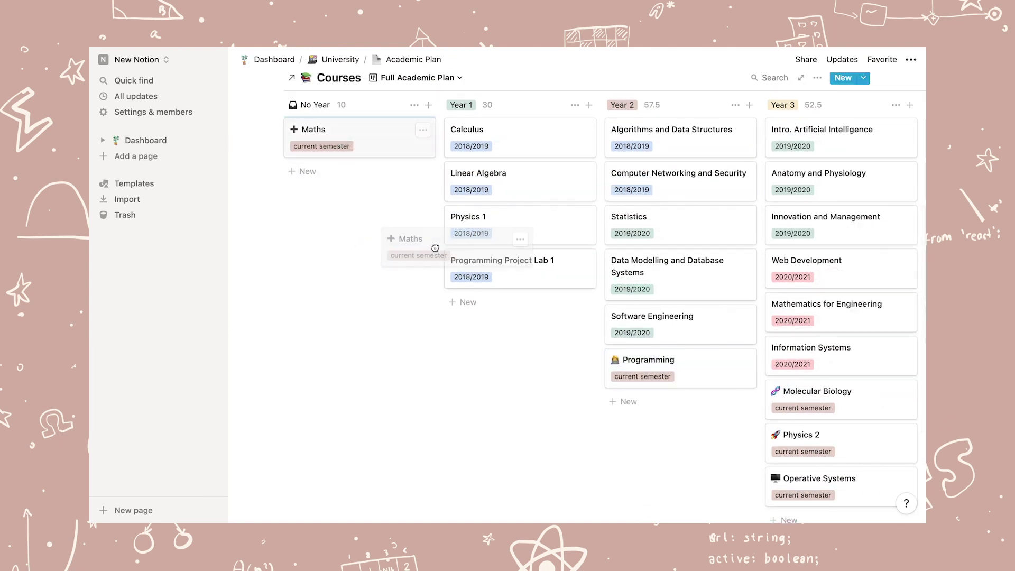
drag(495, 288, 492, 287)
scroll(502, 307, up, 2)
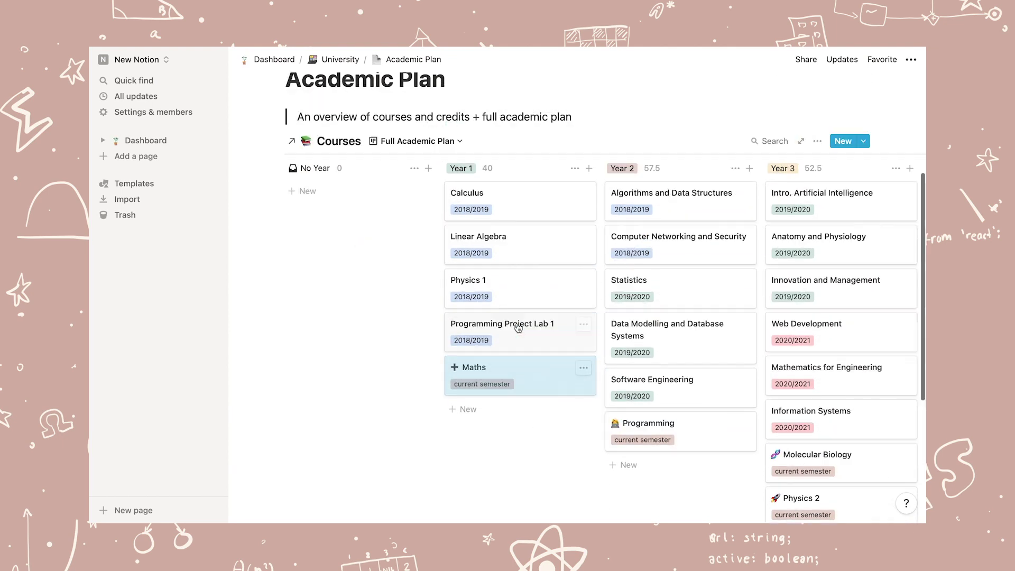
scroll(518, 328, right, 3)
scroll(517, 328, right, 5)
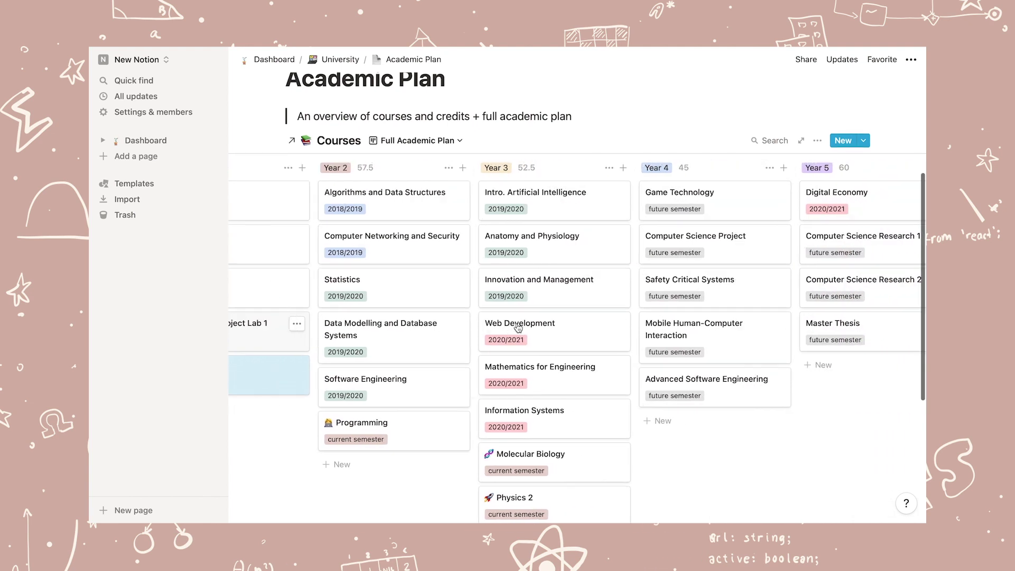
scroll(518, 327, down, 1)
drag(882, 395, 344, 222)
Delete the Year 5 group and move its four courses into Year 4
scroll(445, 402, right, 7)
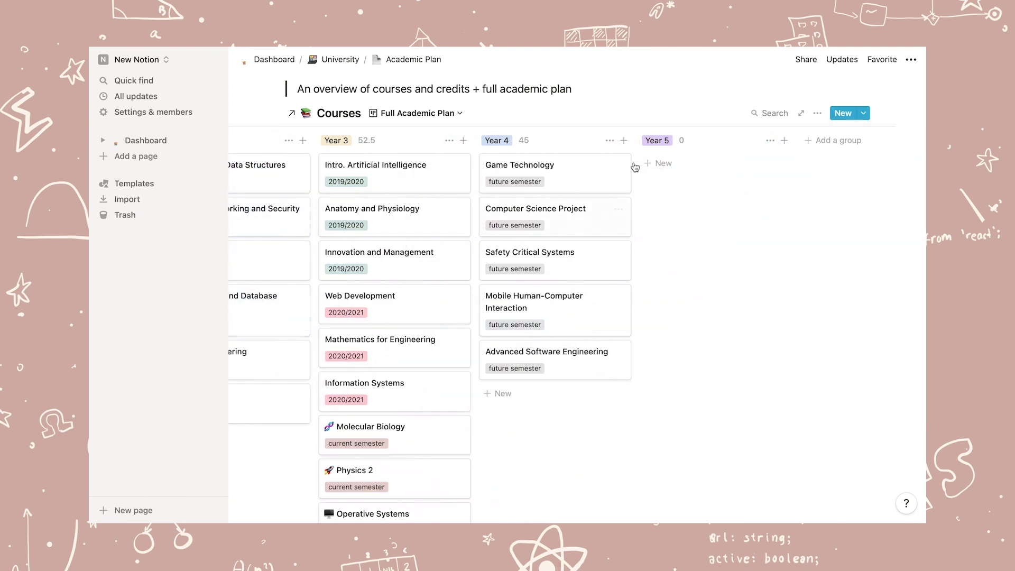
click(770, 141)
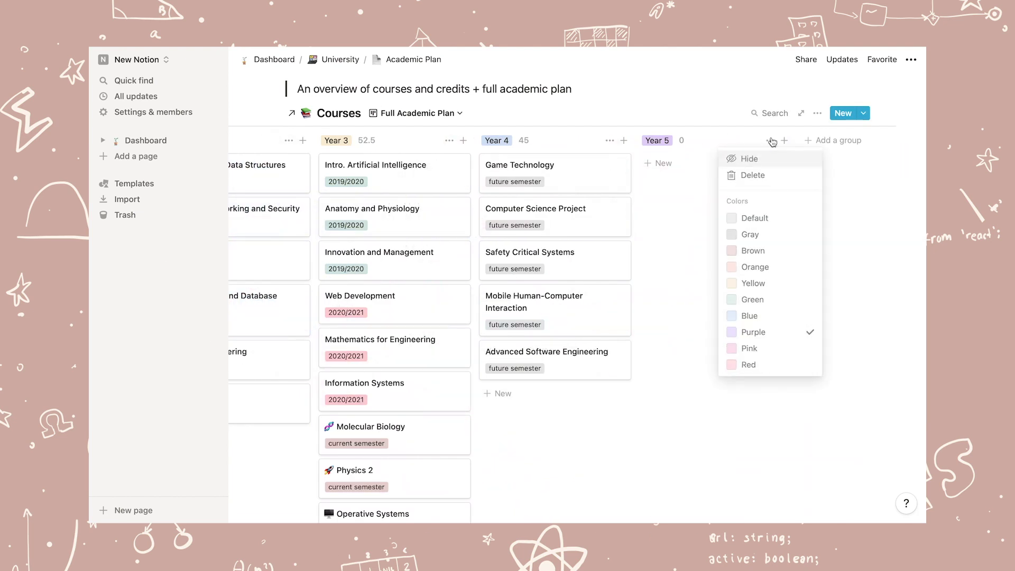
click(762, 180)
click(547, 296)
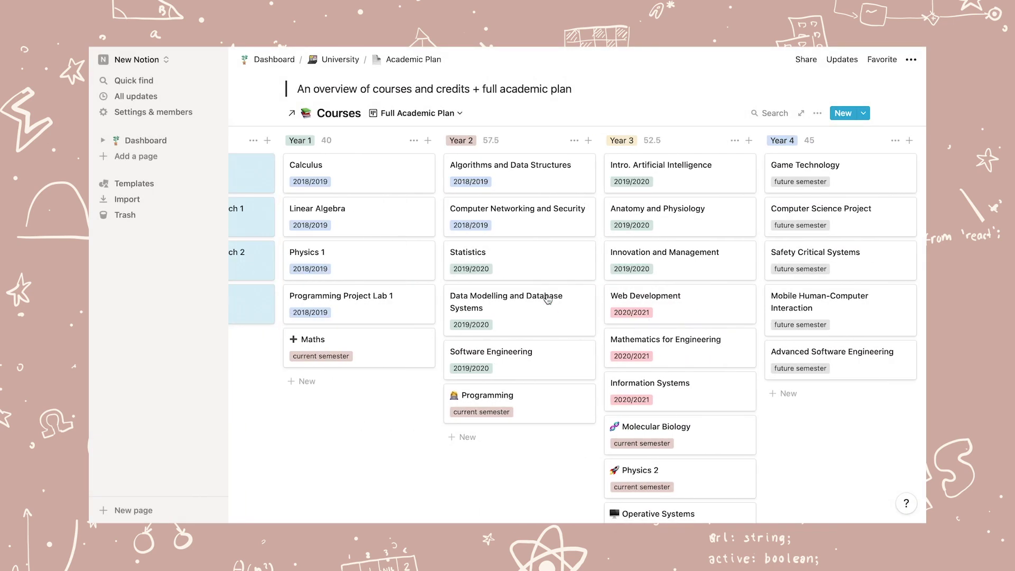
scroll(449, 243, left, 5)
drag(321, 175, 676, 394)
scroll(740, 331, down, 2)
scroll(740, 332, left, 3)
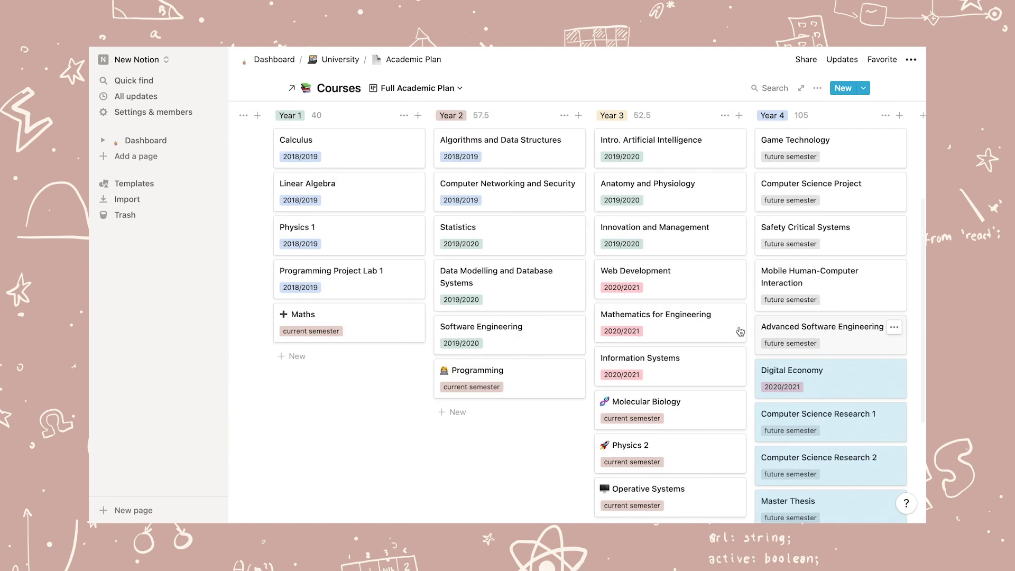
scroll(737, 329, up, 2)
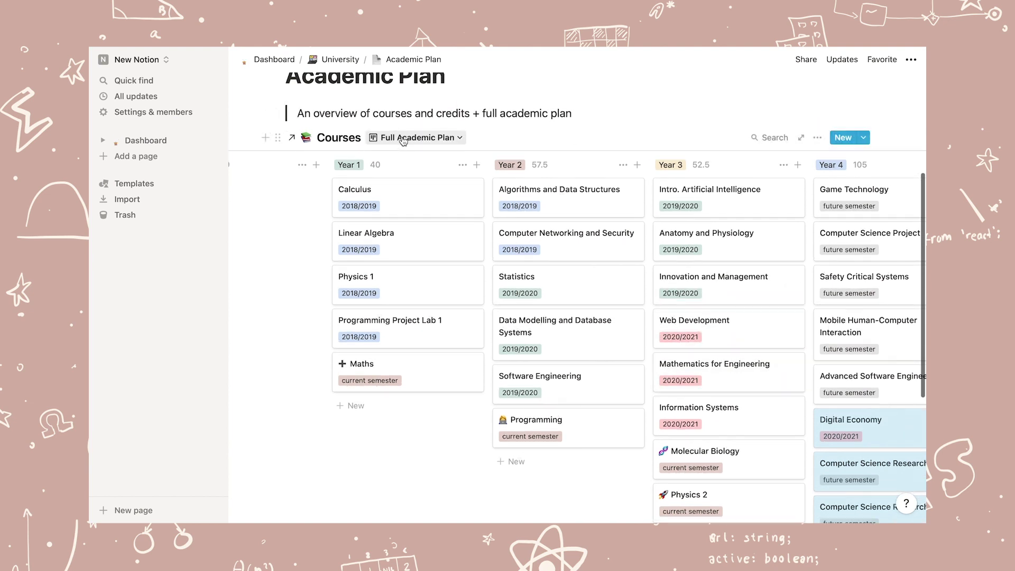
click(413, 137)
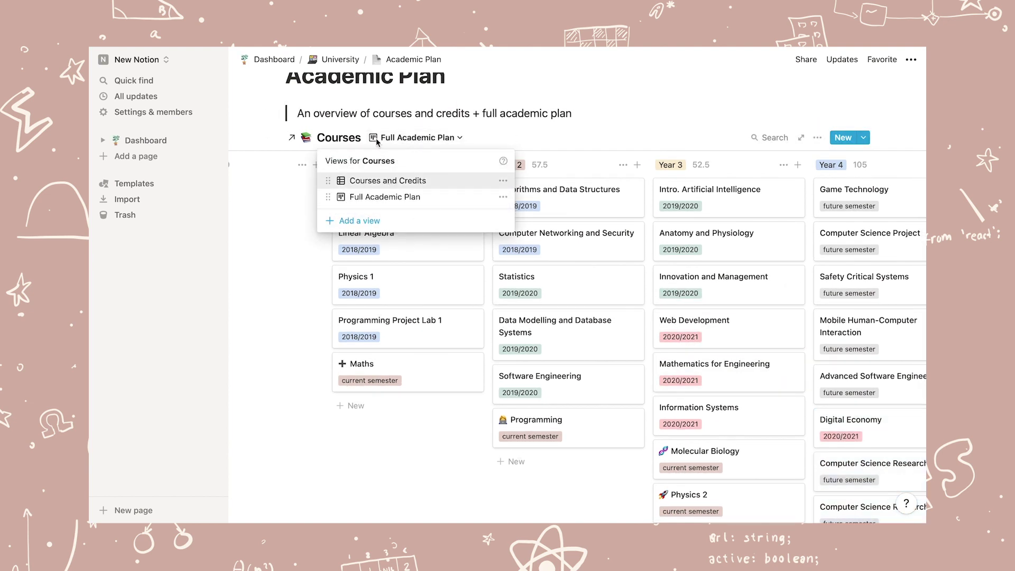
Visit the Year abroad page from University, then go up to the Dashboard
click(345, 62)
click(344, 63)
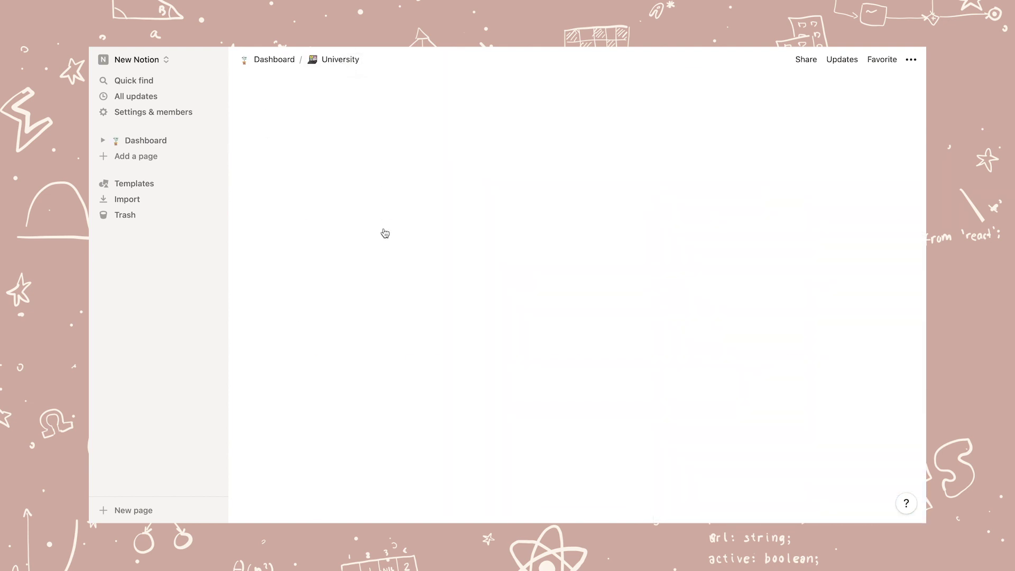
scroll(382, 231, down, 5)
click(336, 299)
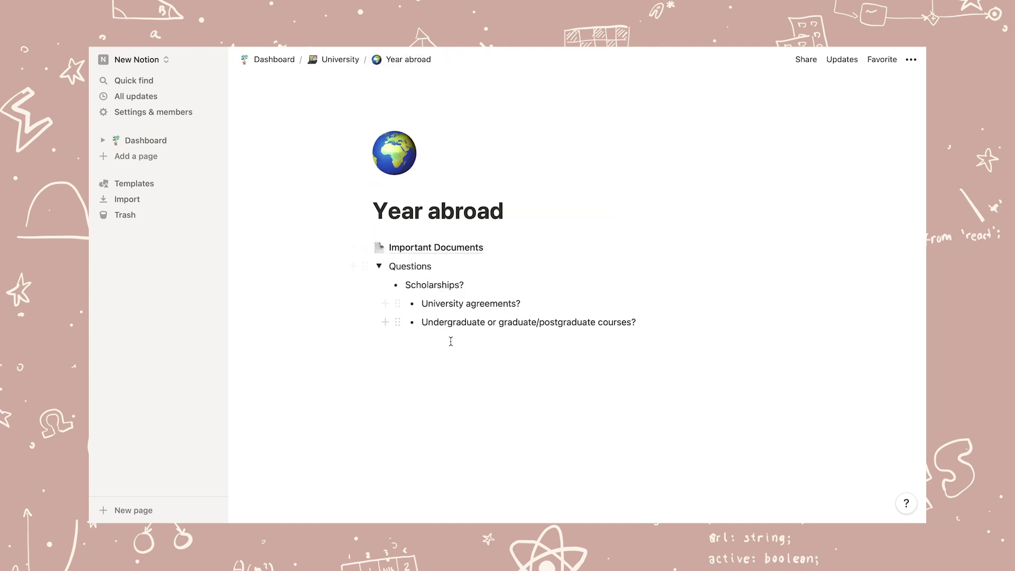
click(346, 60)
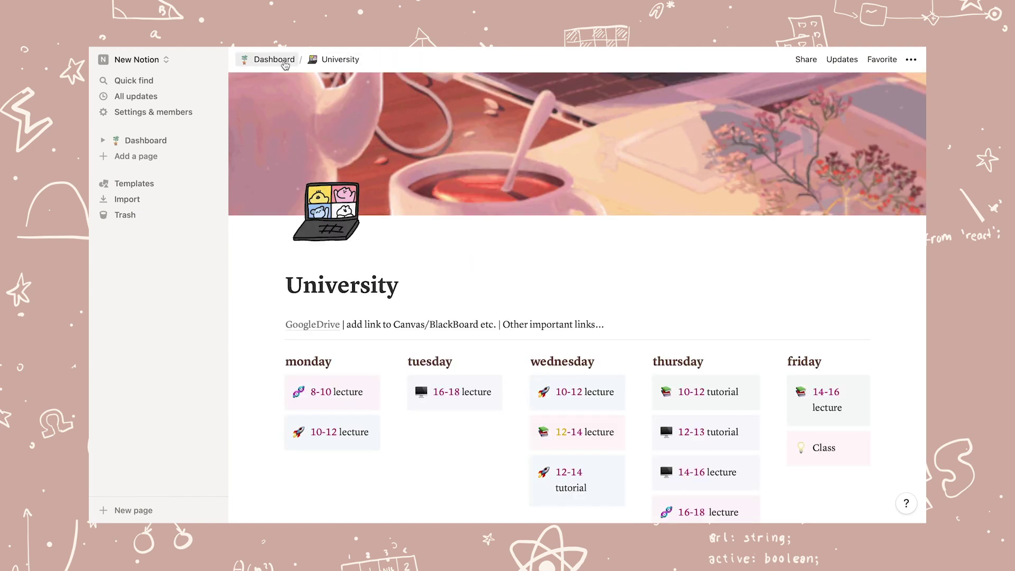
click(284, 64)
Favourite the University and Master Schedule pages, then return to the Dashboard
scroll(459, 383, down, 3)
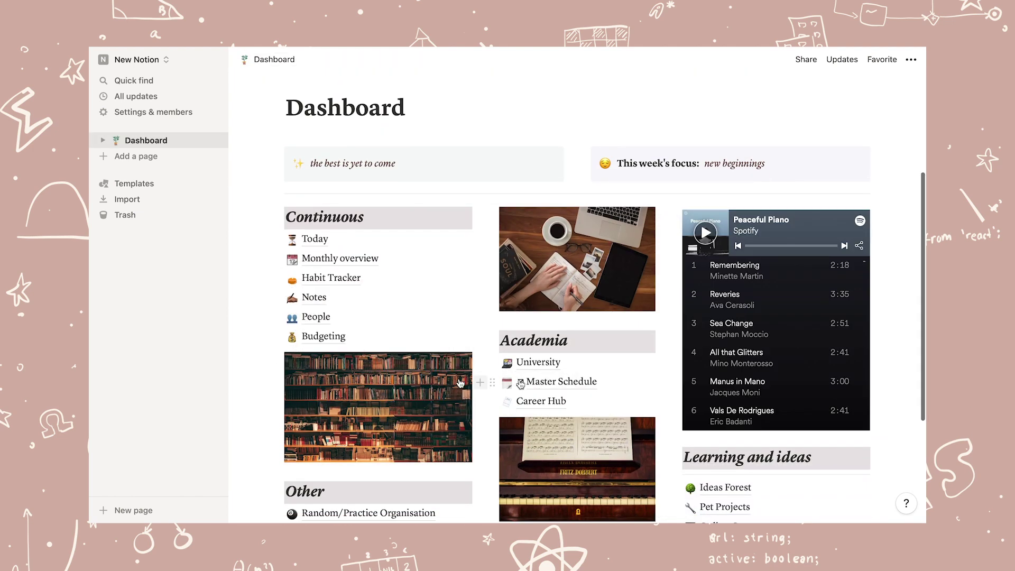
click(534, 362)
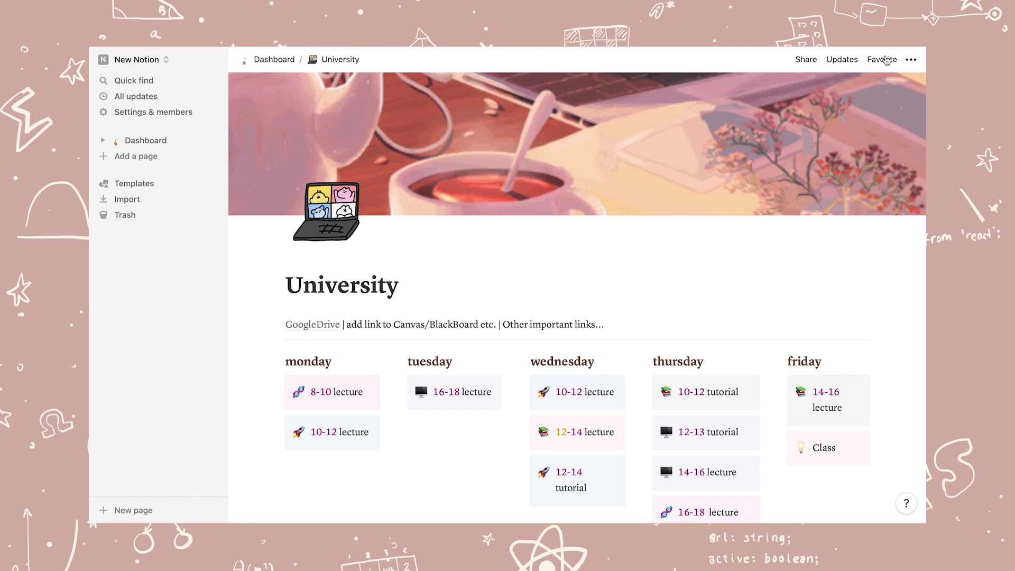
click(883, 59)
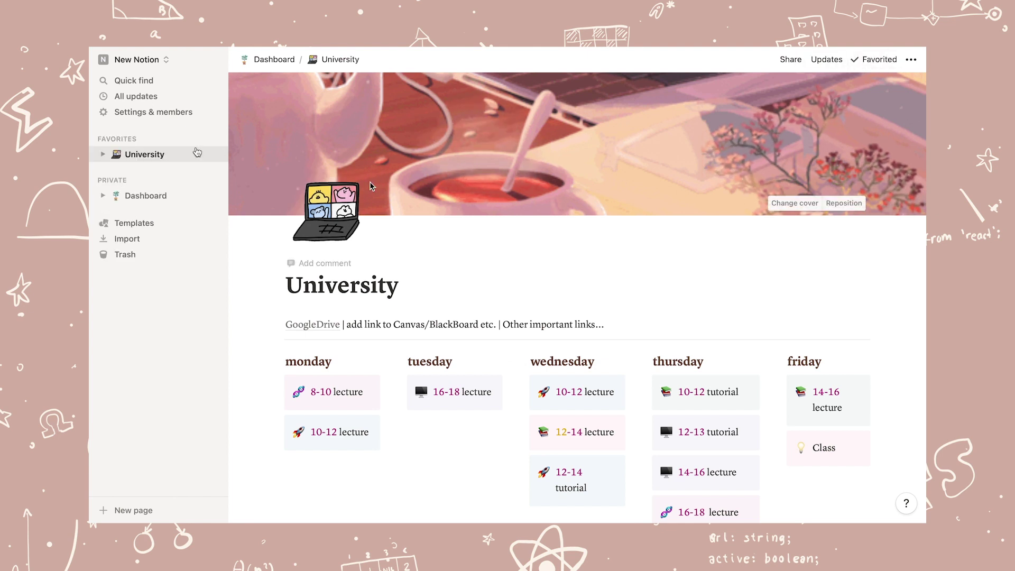
click(144, 153)
scroll(383, 339, down, 5)
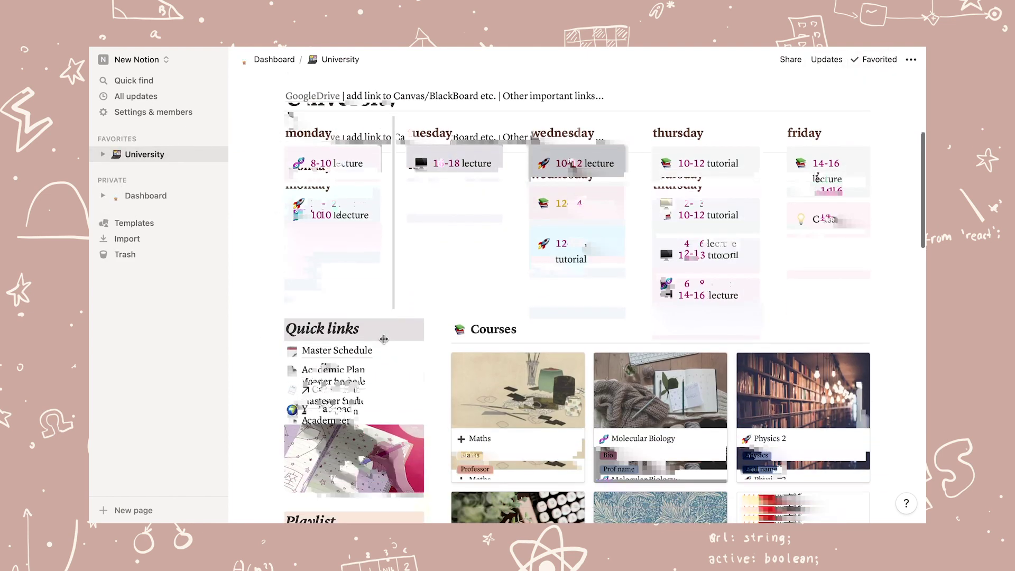
click(338, 350)
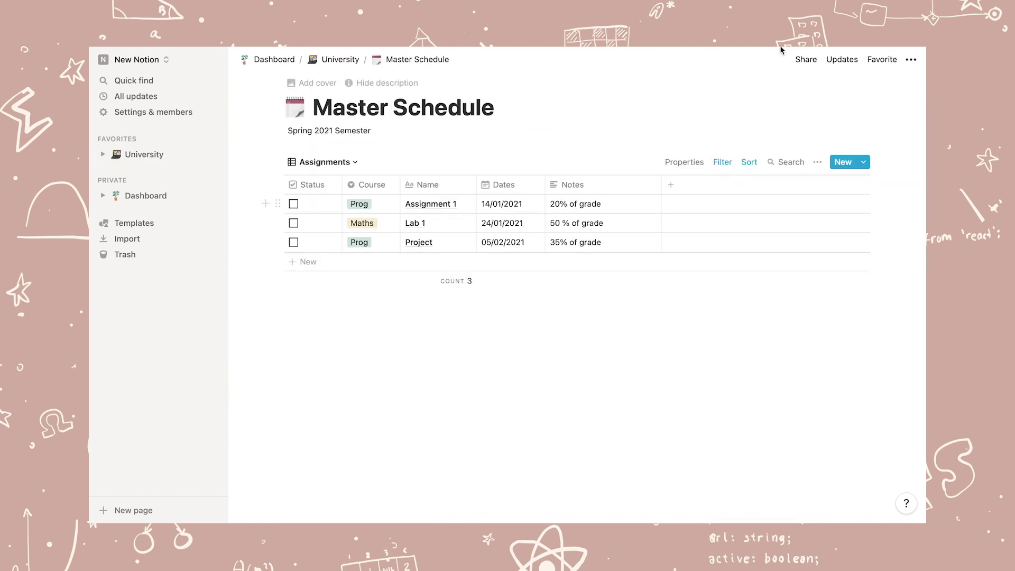
click(882, 59)
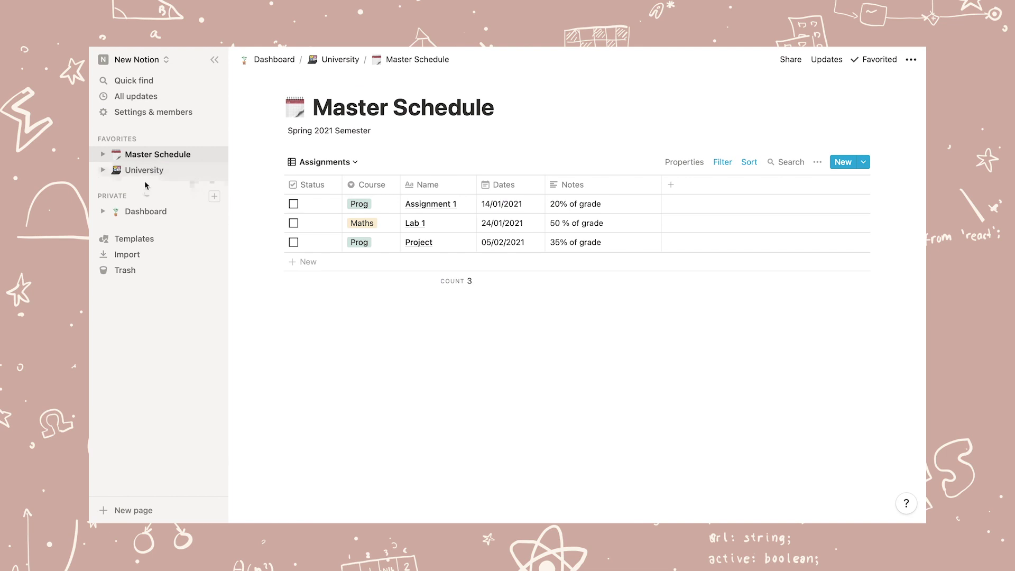
click(146, 210)
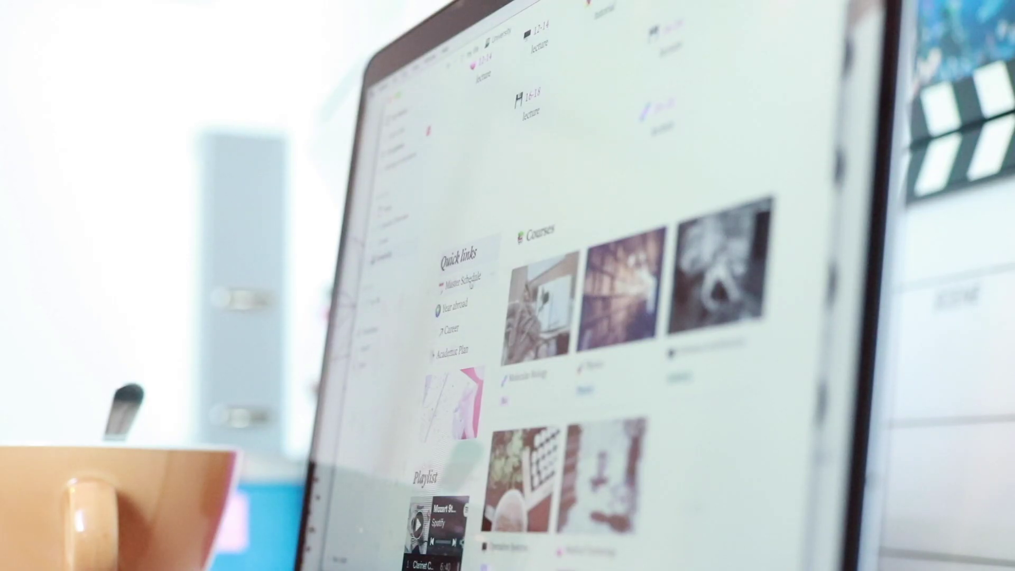
Open Master Schedule from Quick links, then go back to the University page
click(467, 282)
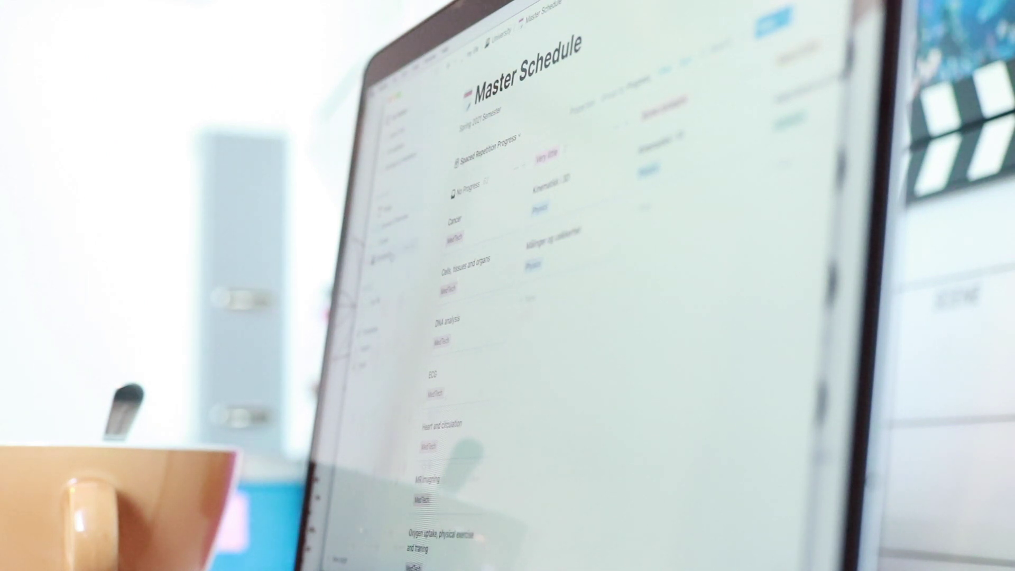
click(381, 258)
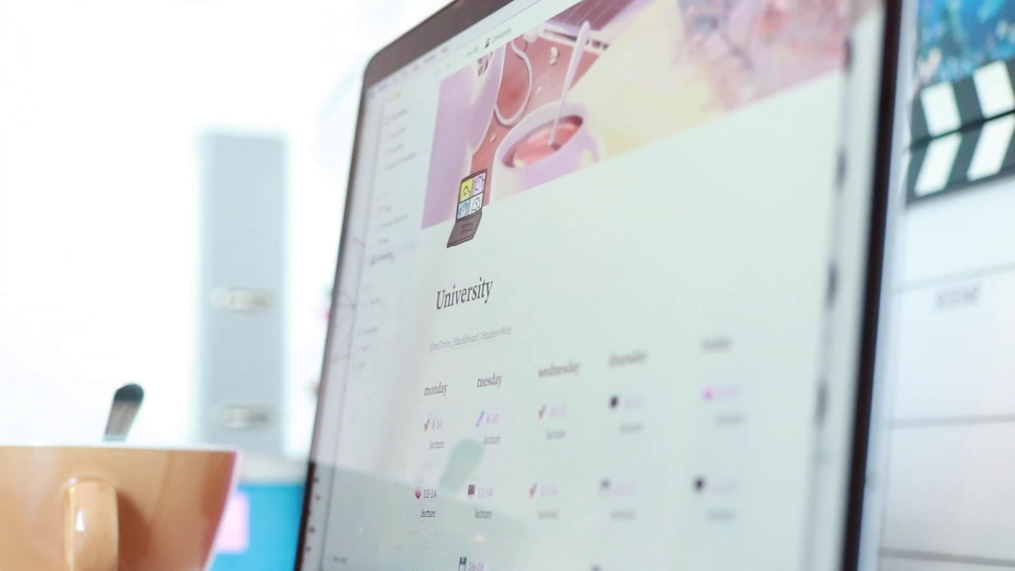